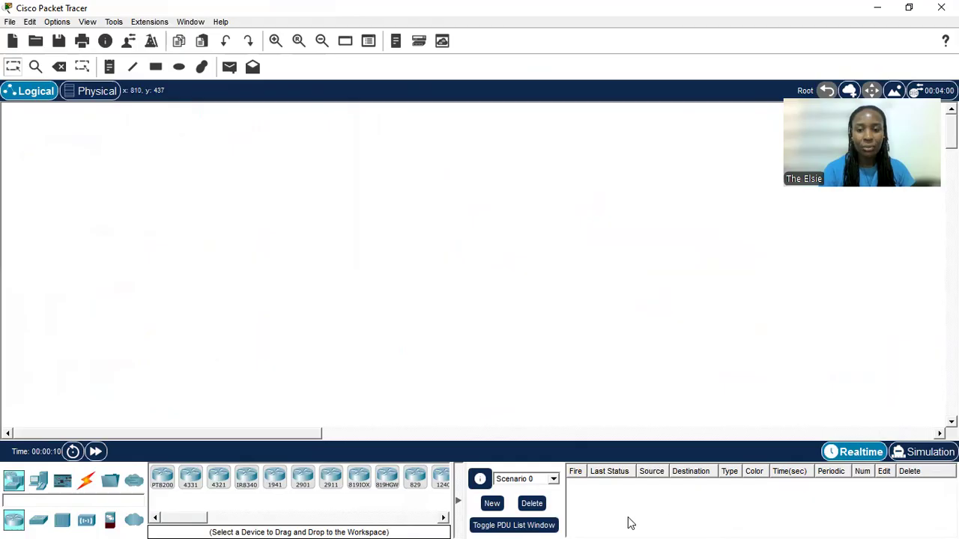
# Restore the Packet Tracer window to a smaller size, switch to the WPS lab document and skim its topology, objectives and instructions
pyautogui.click(909, 8)
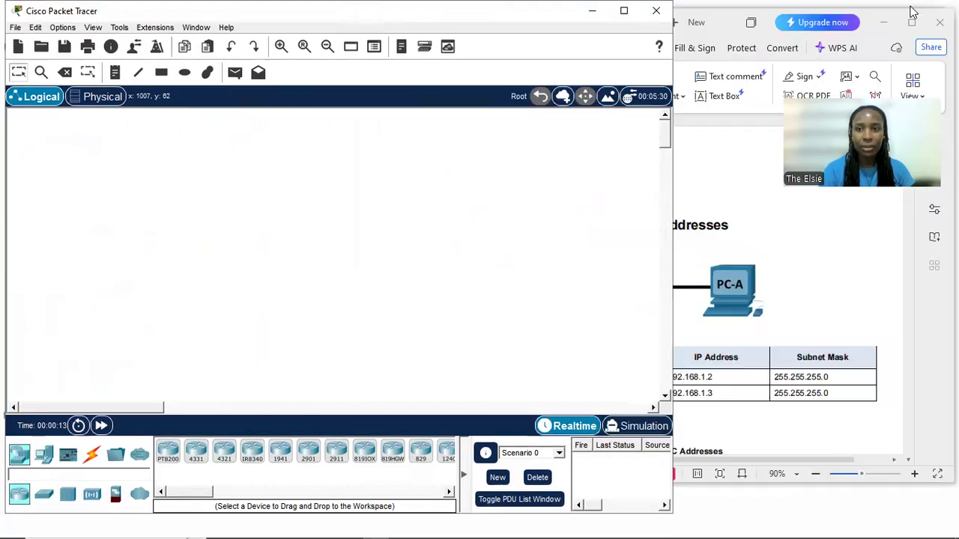
pyautogui.click(740, 193)
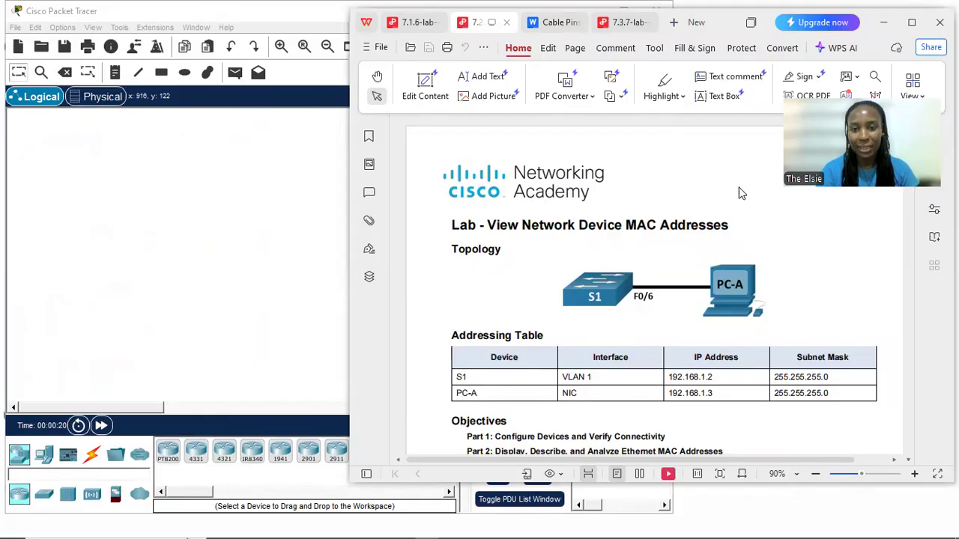
pyautogui.scroll(-1, 776, 258)
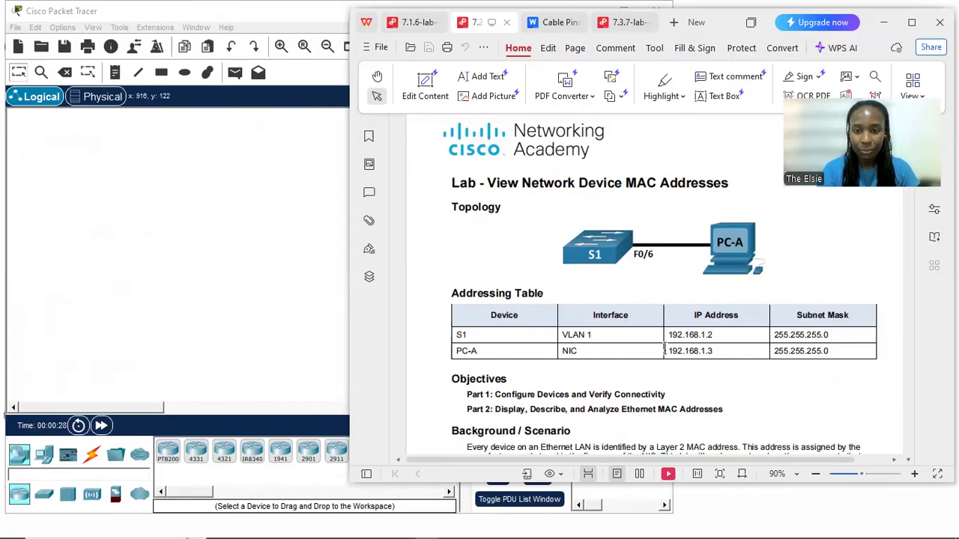
pyautogui.scroll(-1, 664, 349)
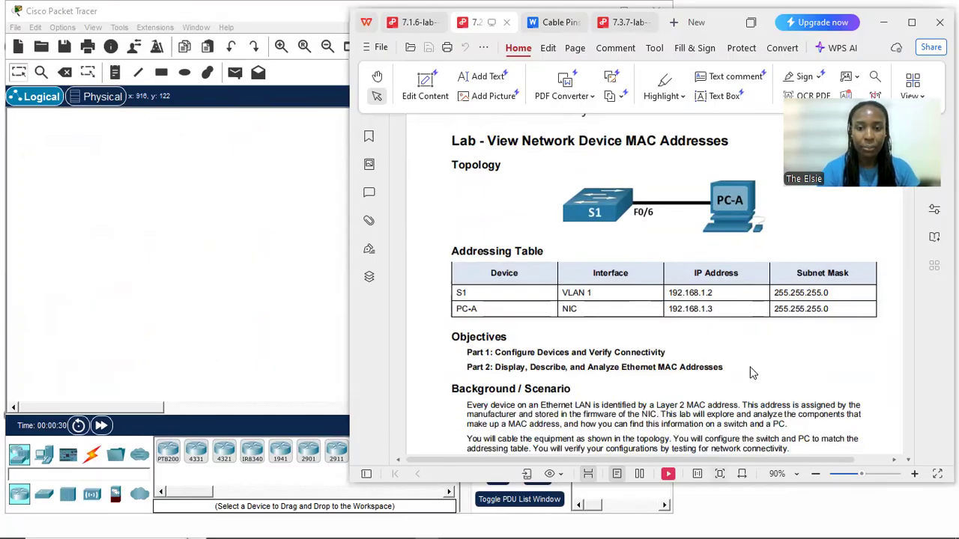
pyautogui.scroll(-10, 650, 375)
pyautogui.scroll(-5, 651, 369)
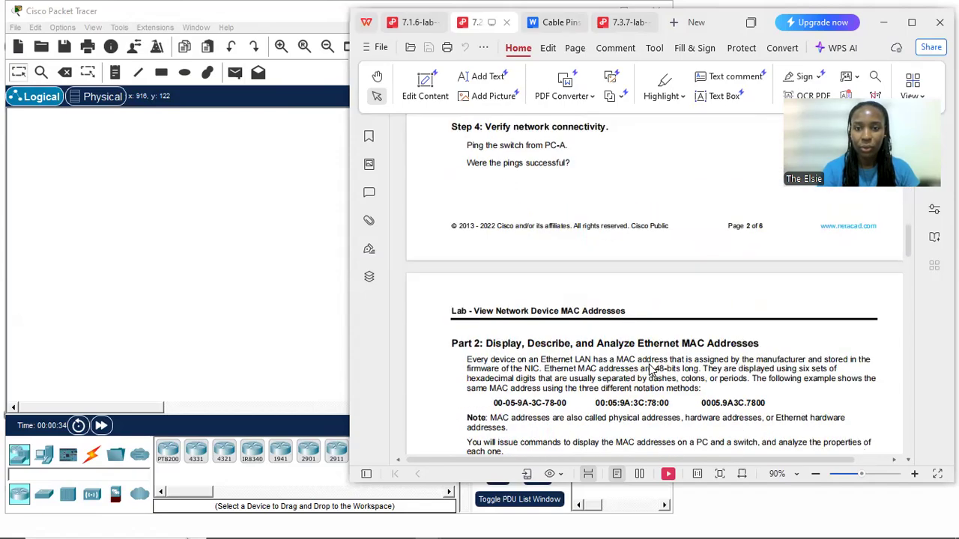
pyautogui.scroll(-10, 650, 370)
pyautogui.scroll(20, 649, 366)
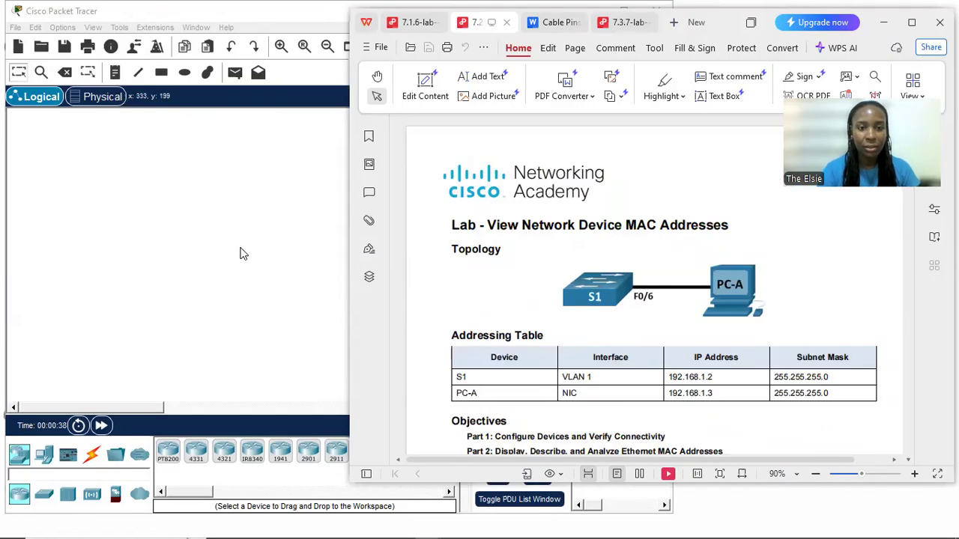
# Return to Packet Tracer, place a 2960 switch in the logical workspace and display the available end devices
pyautogui.click(239, 254)
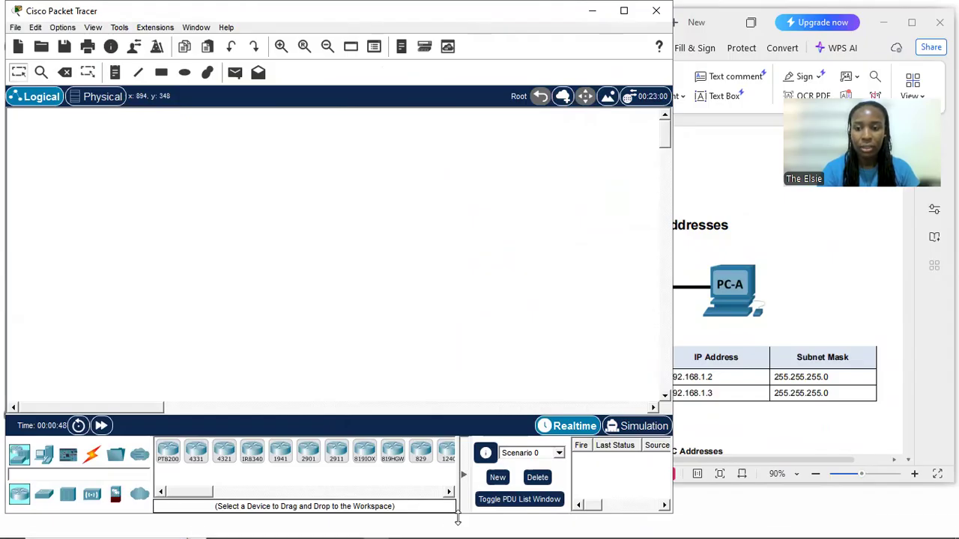
pyautogui.click(353, 271)
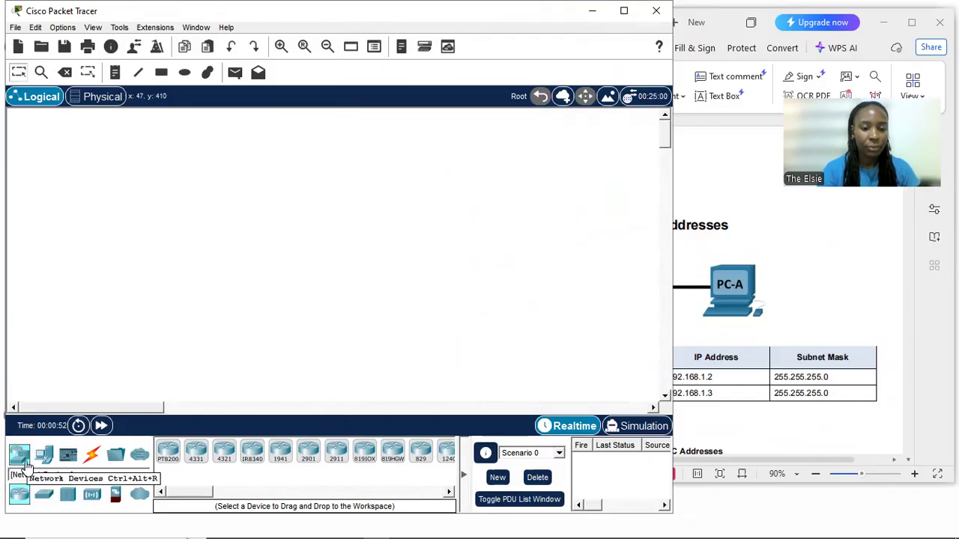
pyautogui.click(26, 463)
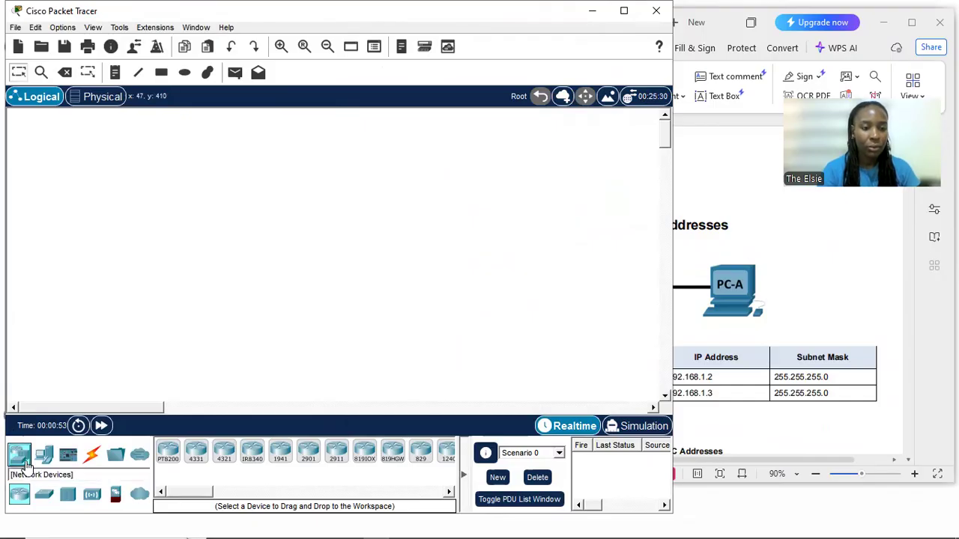
pyautogui.click(44, 497)
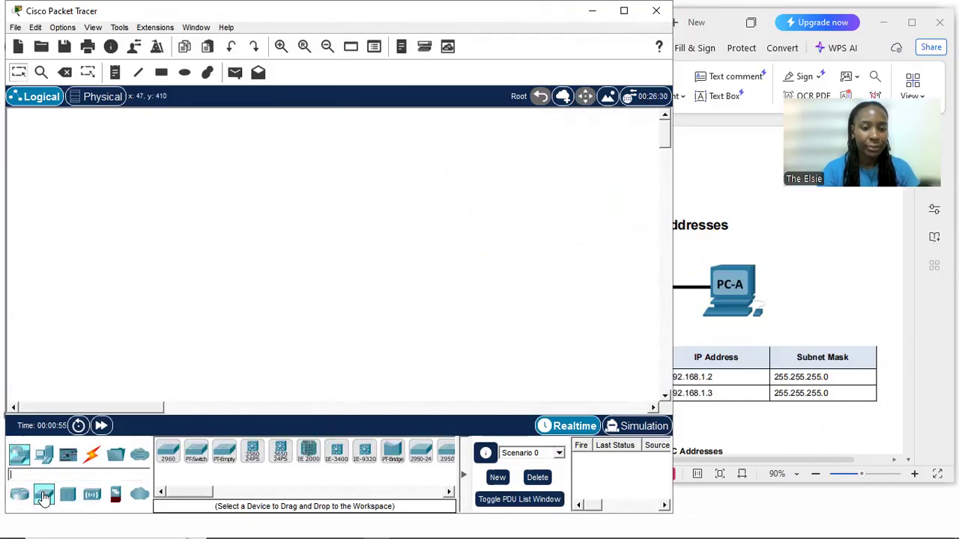
pyautogui.click(171, 455)
pyautogui.click(221, 282)
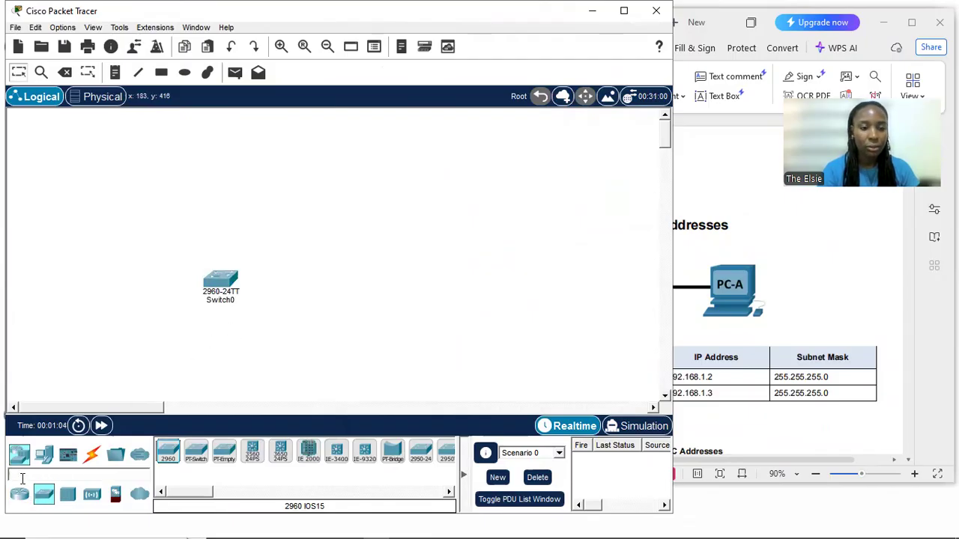
pyautogui.click(44, 457)
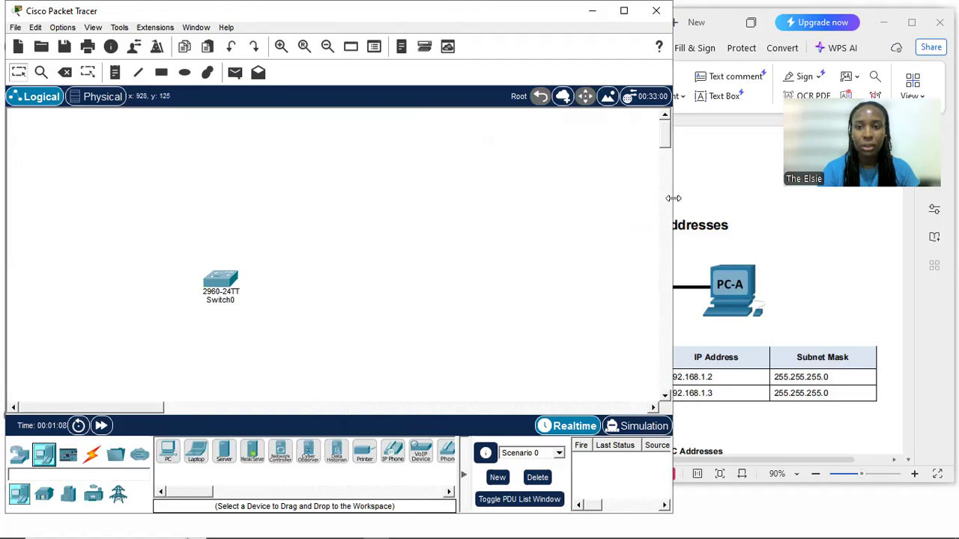
# Resize the Packet Tracer and lab document windows to sit side by side, and reduce the document zoom to 80%
pyautogui.moveTo(672, 199); pyautogui.dragTo(475, 199)
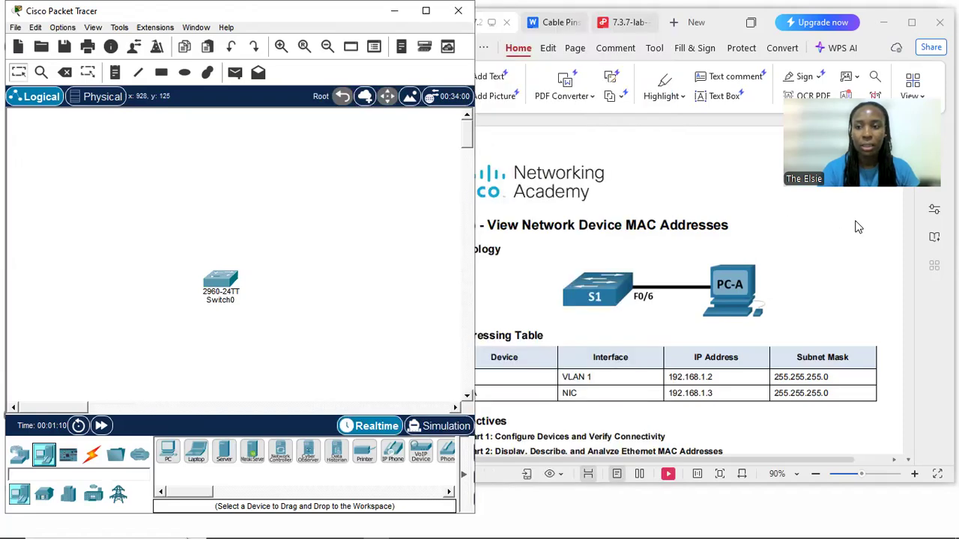
pyautogui.click(867, 39)
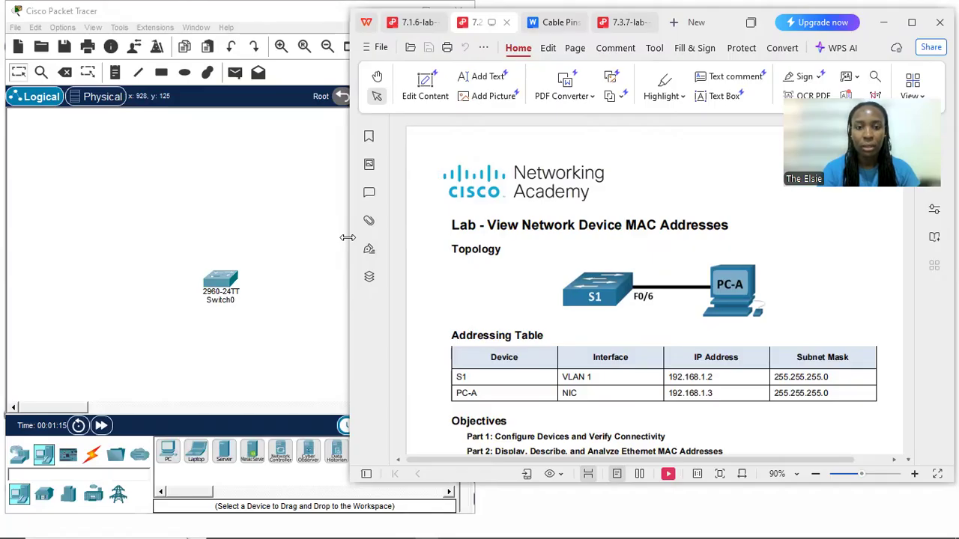
pyautogui.moveTo(347, 238); pyautogui.dragTo(471, 237)
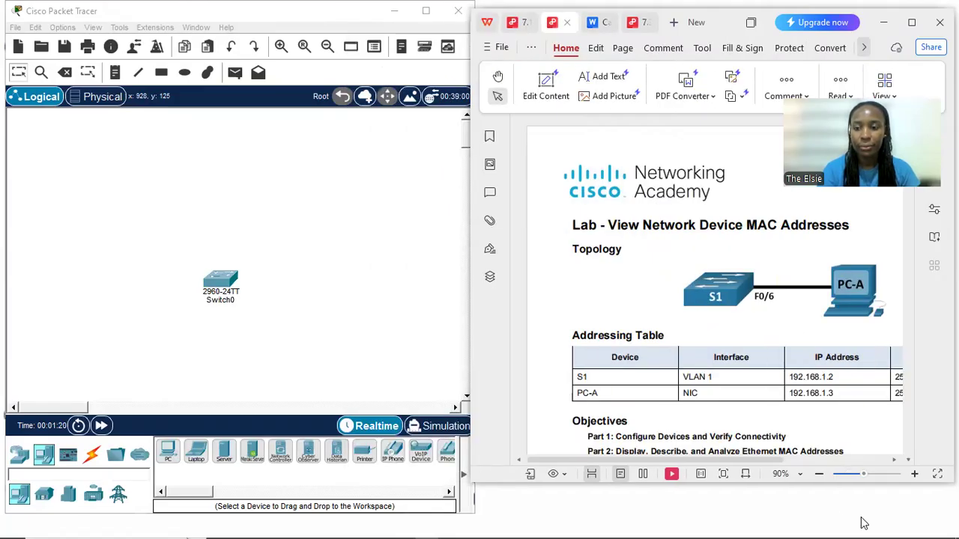
pyautogui.hotkey('ctrl', '-')
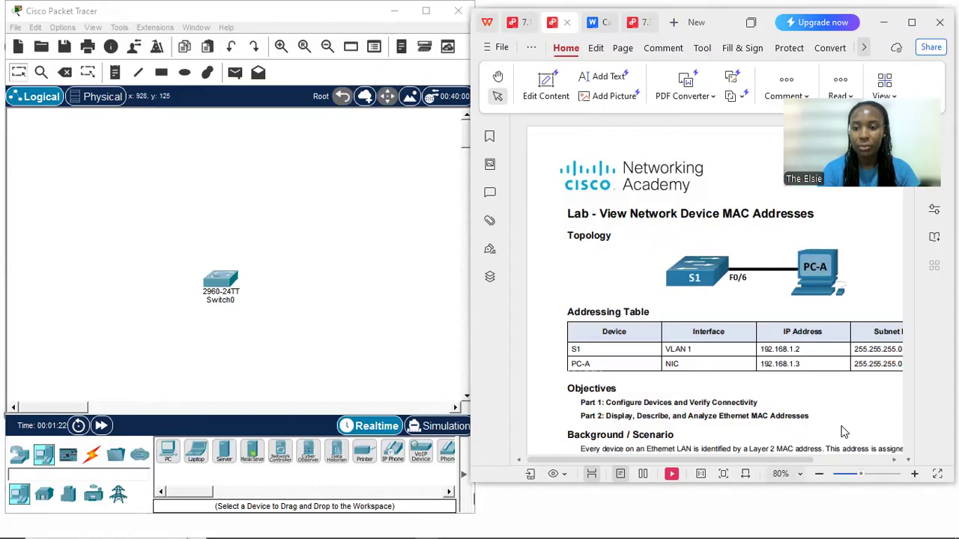
pyautogui.hscroll(2, 843, 433)
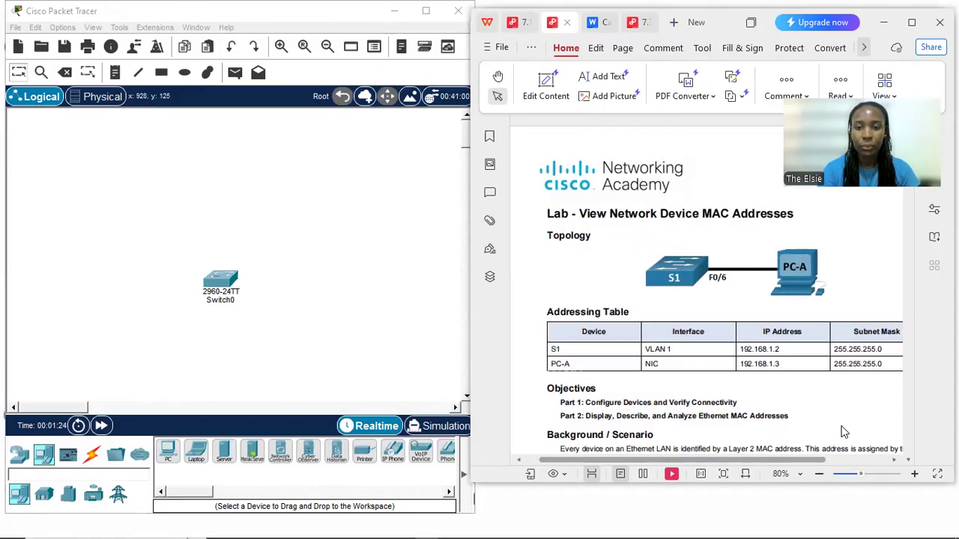
pyautogui.scroll(-1, 843, 432)
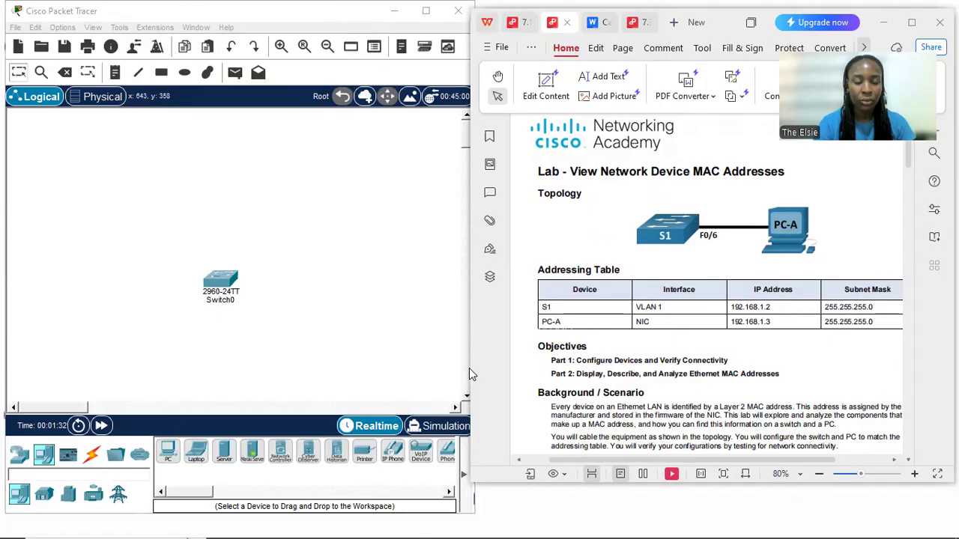
# Add a PC beside the 2960 switch and reposition both devices in the workspace
pyautogui.moveTo(169, 452); pyautogui.dragTo(314, 278)
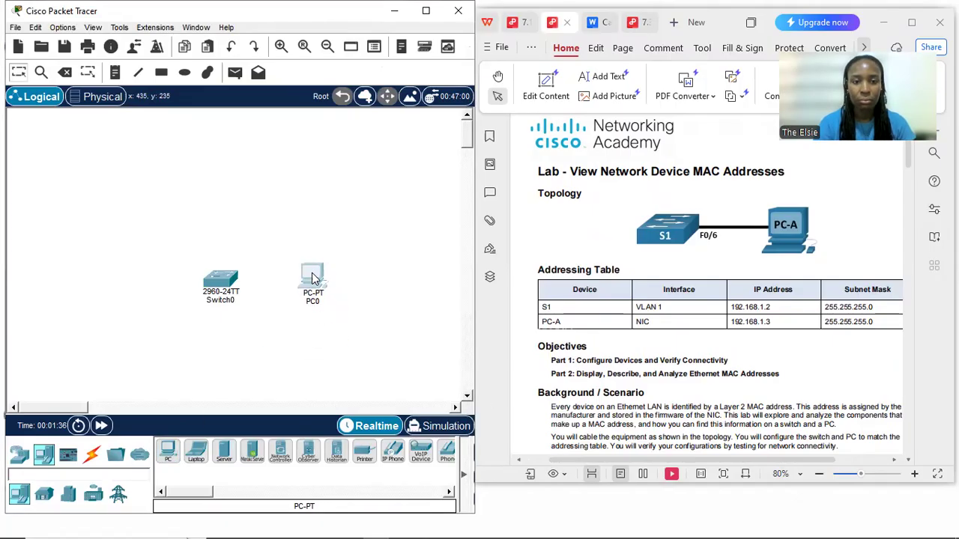
pyautogui.moveTo(223, 289); pyautogui.dragTo(189, 280)
pyautogui.moveTo(320, 280); pyautogui.dragTo(280, 272)
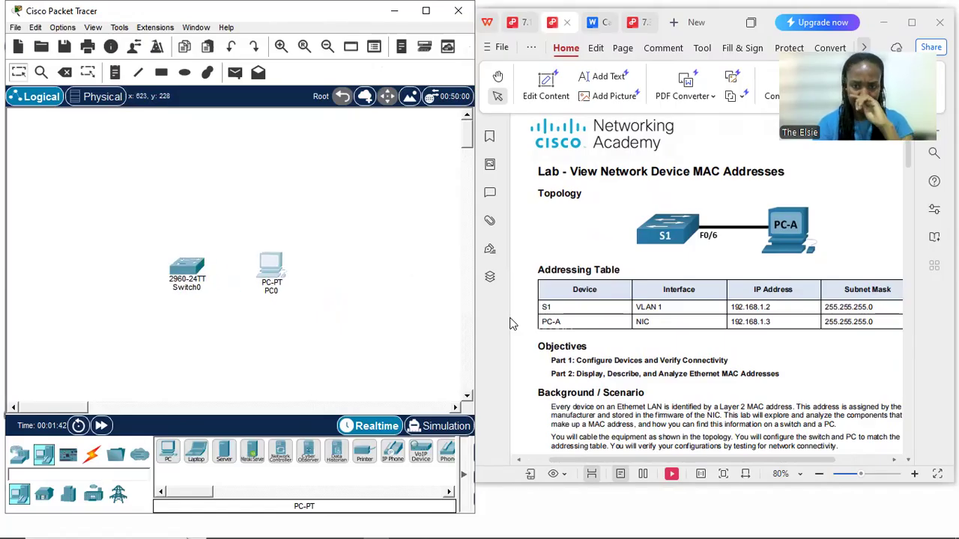
# Review the lab document's required resources, topology diagram and Part 1 cabling instructions
pyautogui.click(759, 393)
pyautogui.scroll(-4, 759, 394)
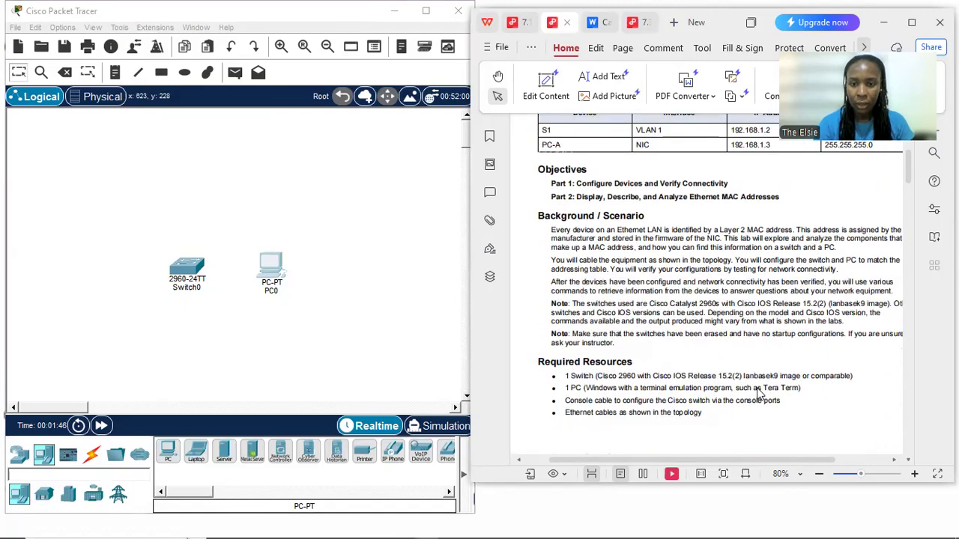
pyautogui.scroll(-2, 758, 394)
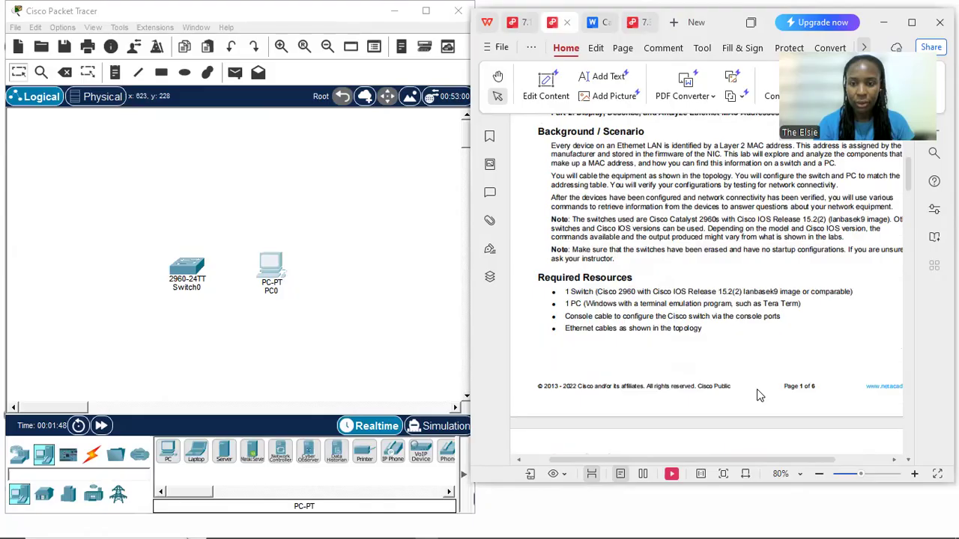
pyautogui.scroll(-2, 759, 395)
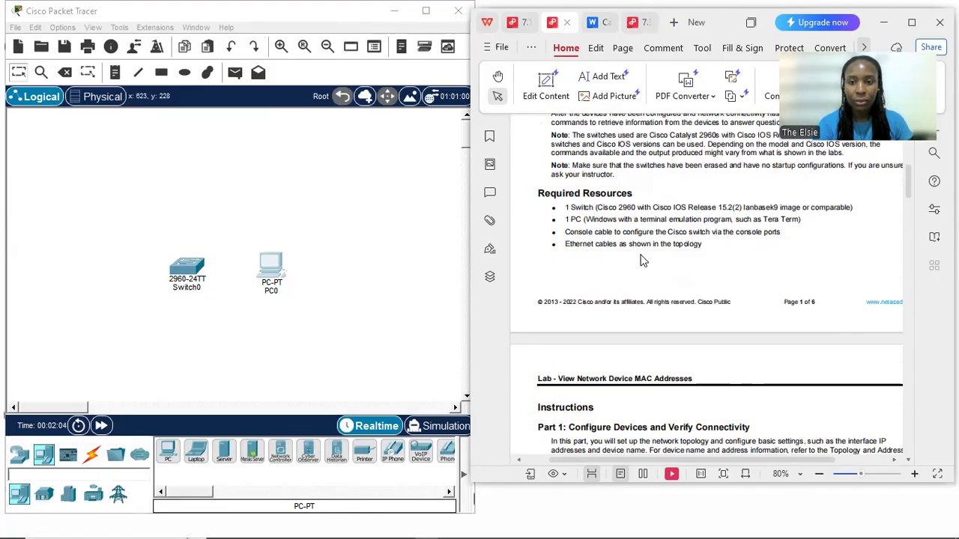
pyautogui.scroll(5, 640, 260)
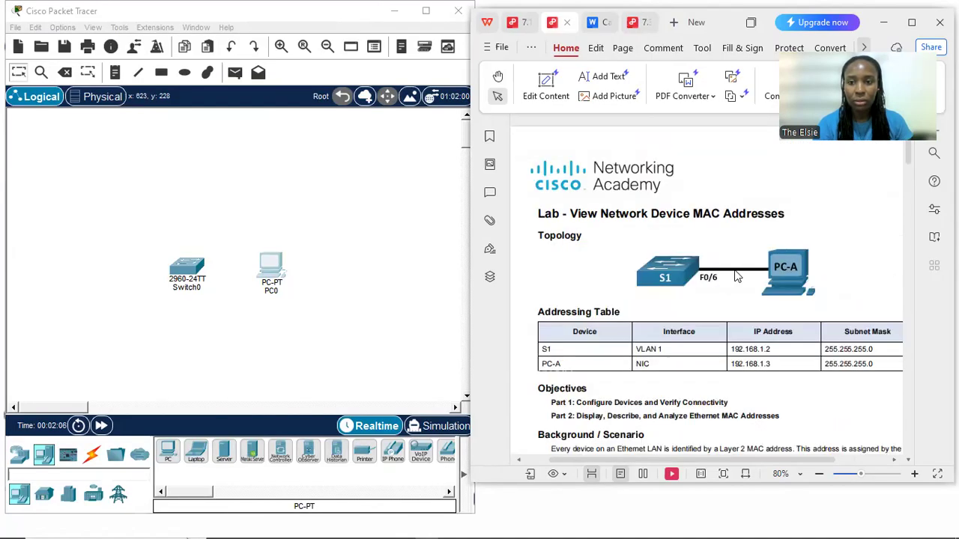
pyautogui.scroll(-6, 737, 274)
pyautogui.scroll(-2, 734, 267)
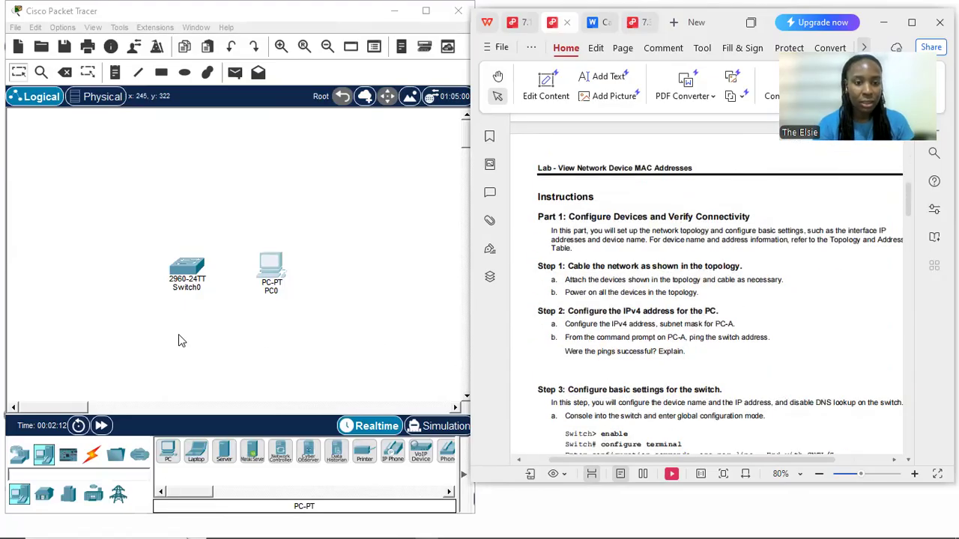
# Connect the switch's FastEthernet0/6 port to the PC with a copper straight-through cable, checking the port in the lab topology
pyautogui.click(92, 455)
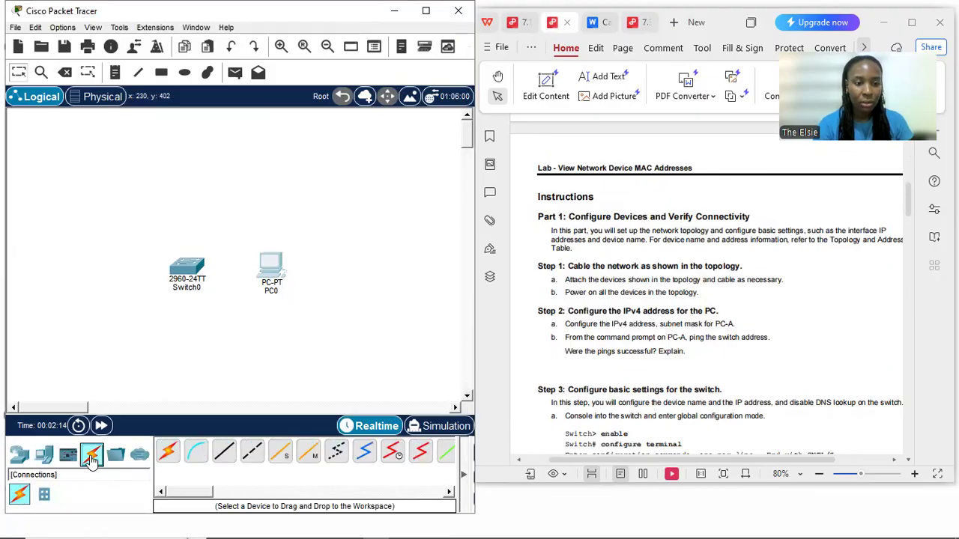
pyautogui.click(223, 450)
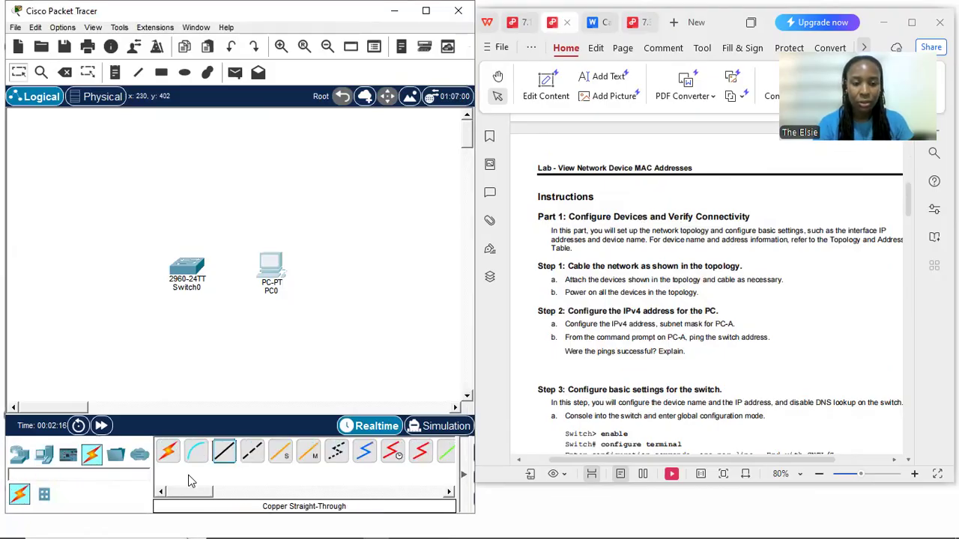
pyautogui.click(693, 307)
pyautogui.scroll(10, 659, 292)
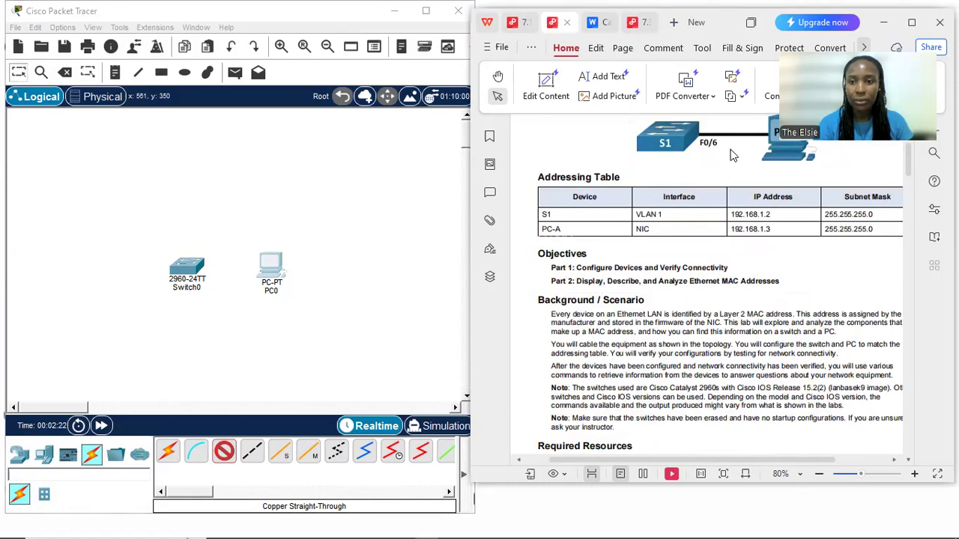
pyautogui.click(187, 289)
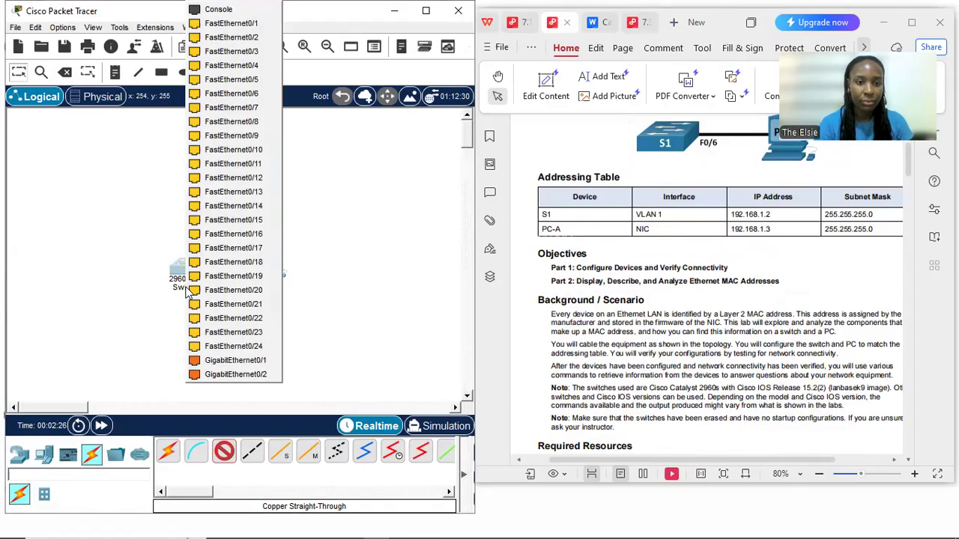
pyautogui.click(228, 103)
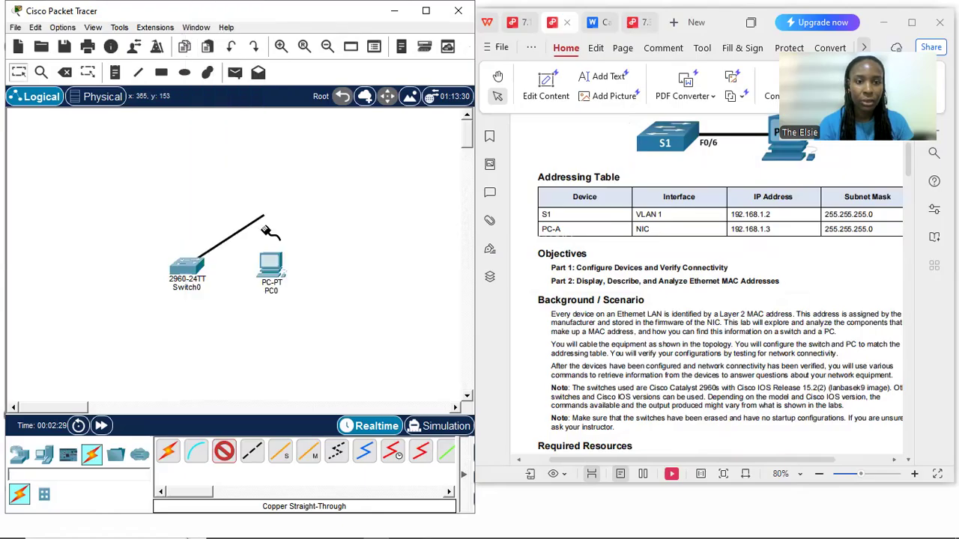
pyautogui.click(275, 268)
pyautogui.click(299, 313)
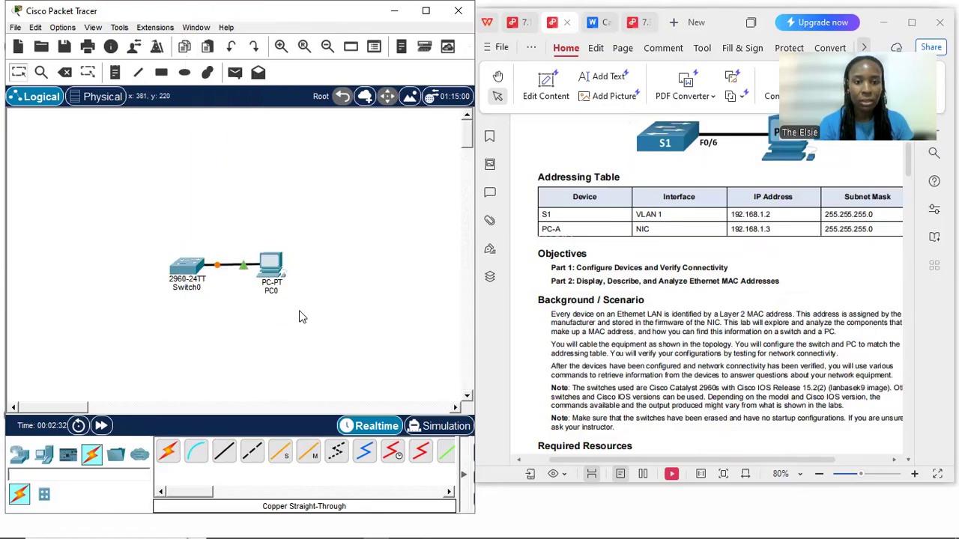
# Read the lab's Step 2 instructions on configuring the PC's IPv4 address and subnet mask
pyautogui.click(612, 350)
pyautogui.scroll(-6, 613, 352)
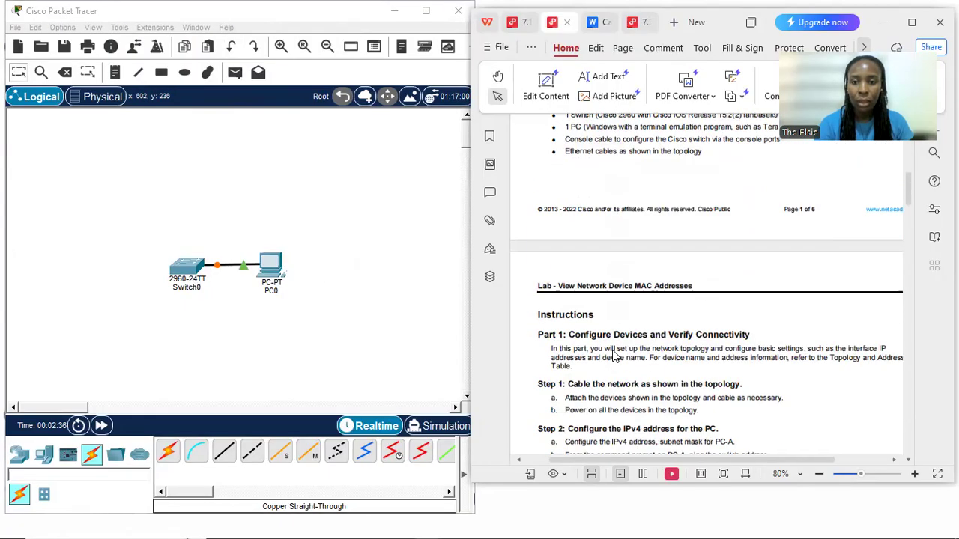
pyautogui.scroll(-3, 613, 354)
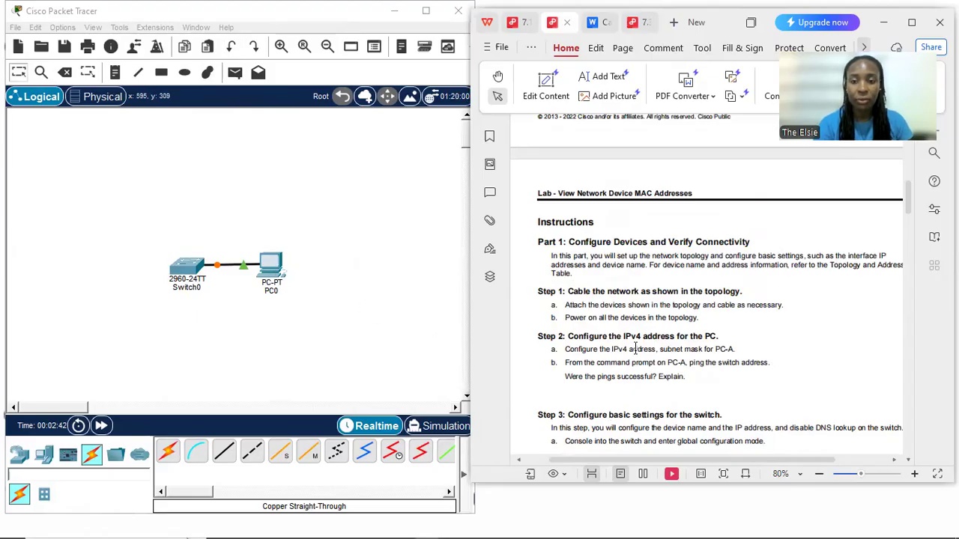
pyautogui.moveTo(719, 339); pyautogui.dragTo(570, 338)
pyautogui.click(638, 352)
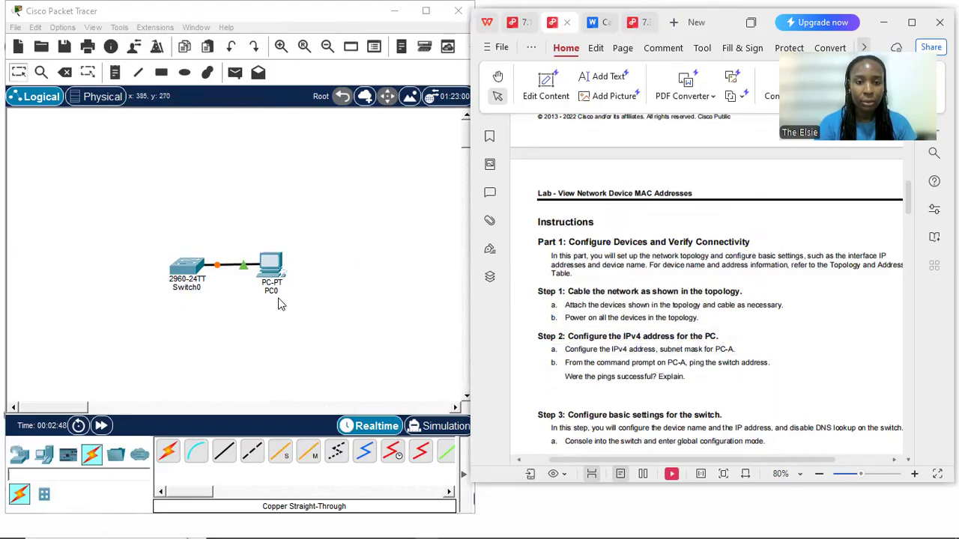
# Open the IP Configuration utility on the desktop of the PC connected to the switch
pyautogui.click(274, 272)
pyautogui.click(274, 271)
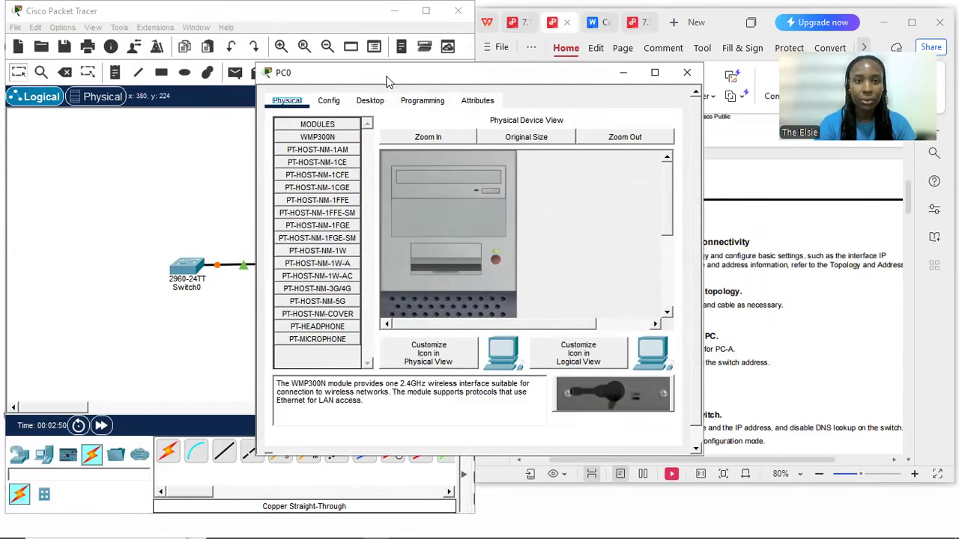
pyautogui.moveTo(388, 81); pyautogui.dragTo(172, 80)
pyautogui.click(209, 104)
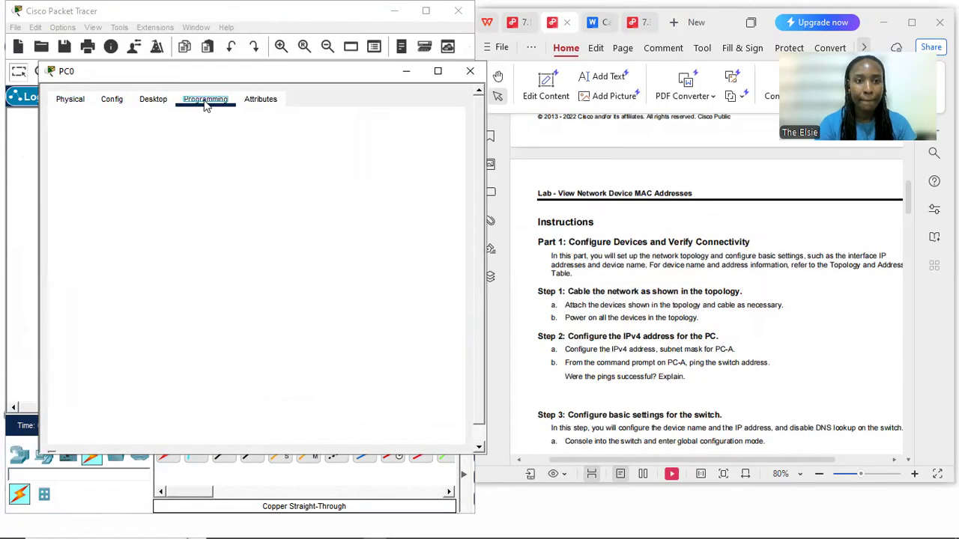
pyautogui.click(159, 105)
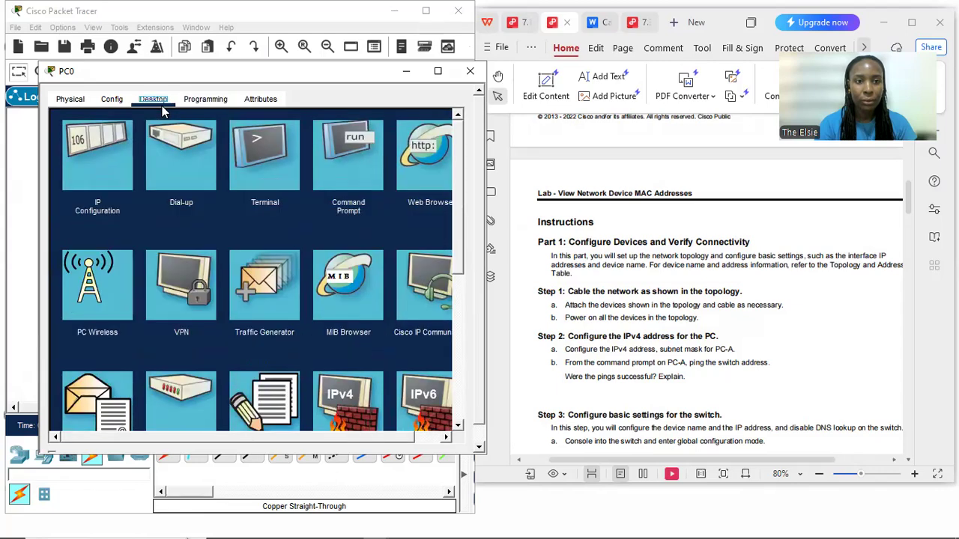
pyautogui.click(90, 168)
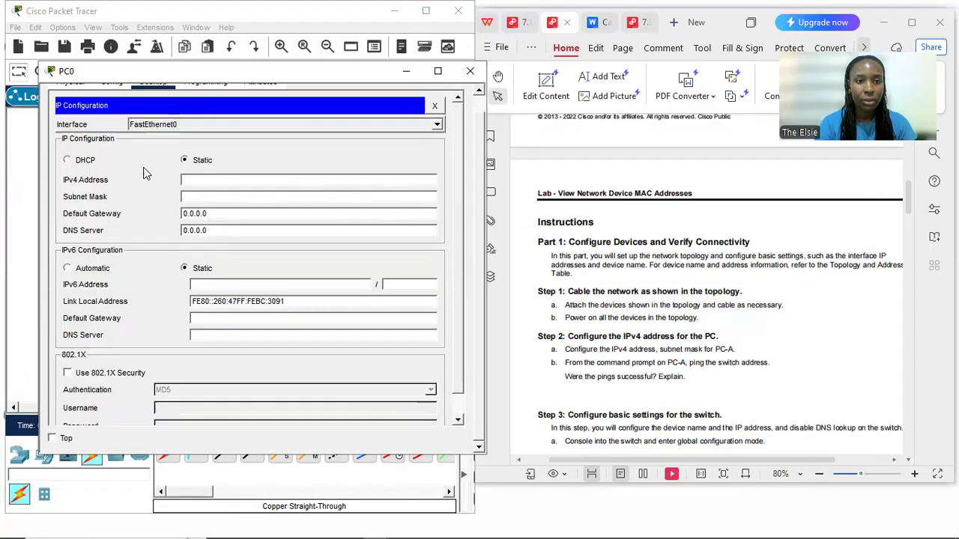
# Set the PC's static IPv4 address to 192.168.1.3 with subnet mask 255.255.255.0, following the lab's addressing table
pyautogui.click(704, 303)
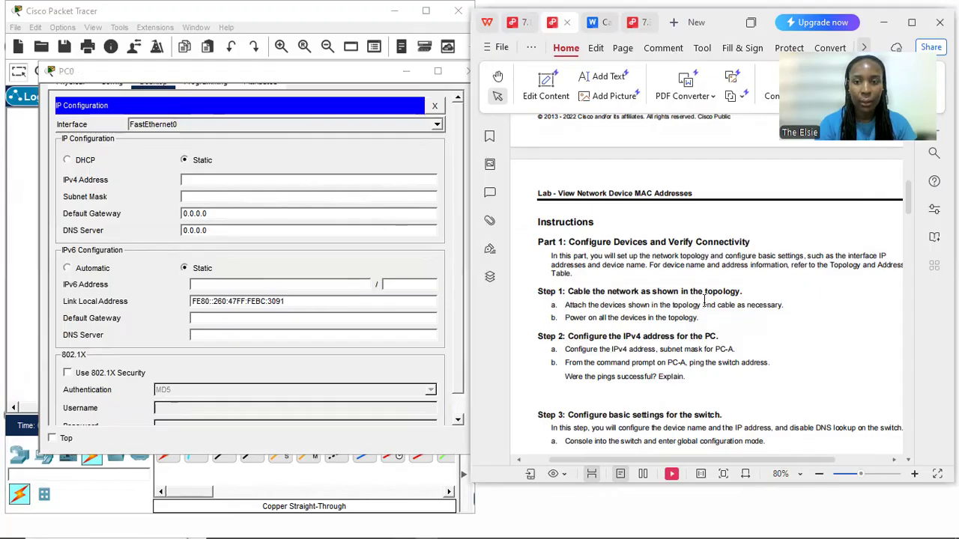
pyautogui.scroll(10, 704, 303)
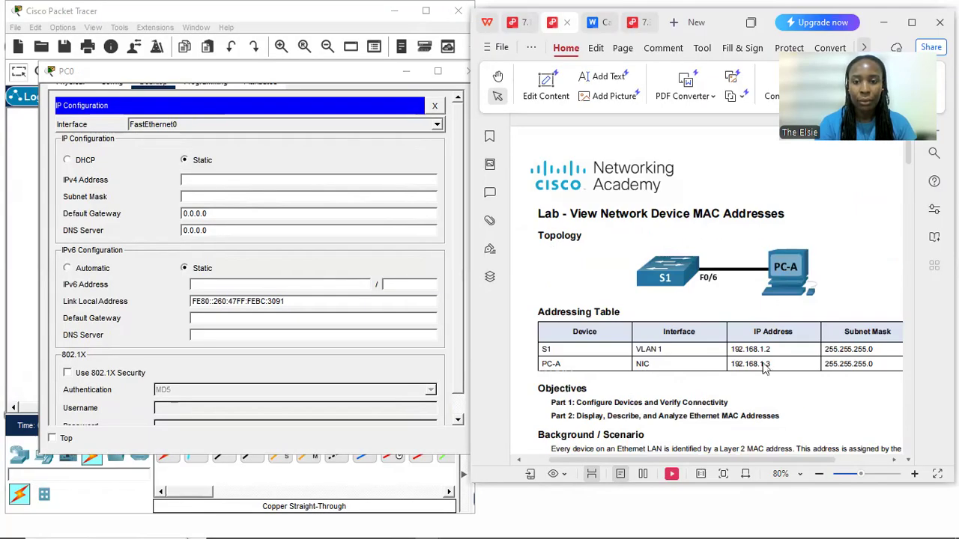
pyautogui.click(197, 180)
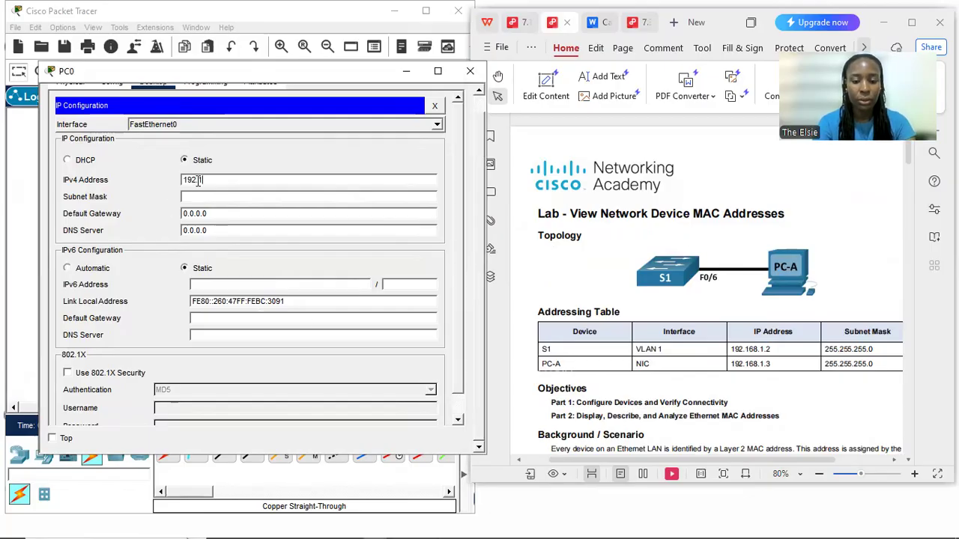
pyautogui.write('192.168.1.3')
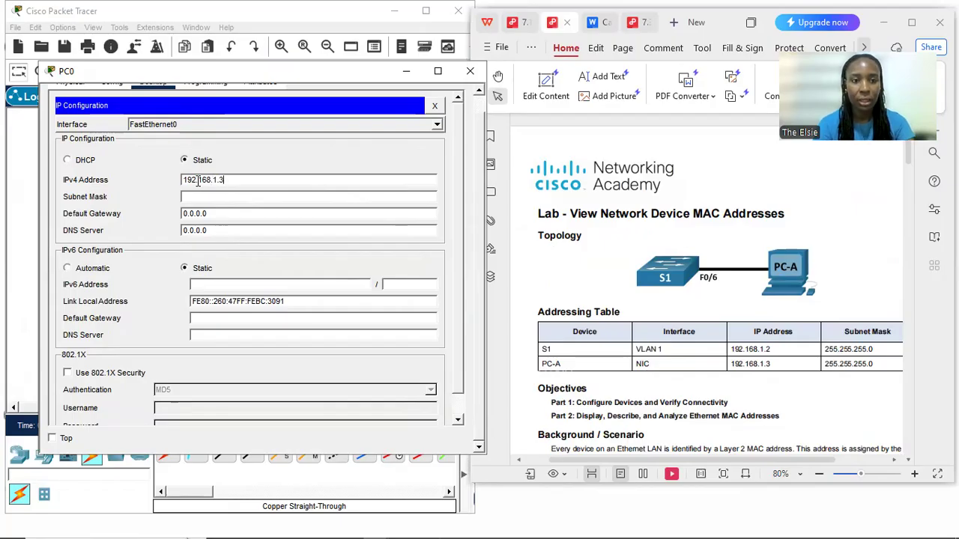
pyautogui.click(202, 196)
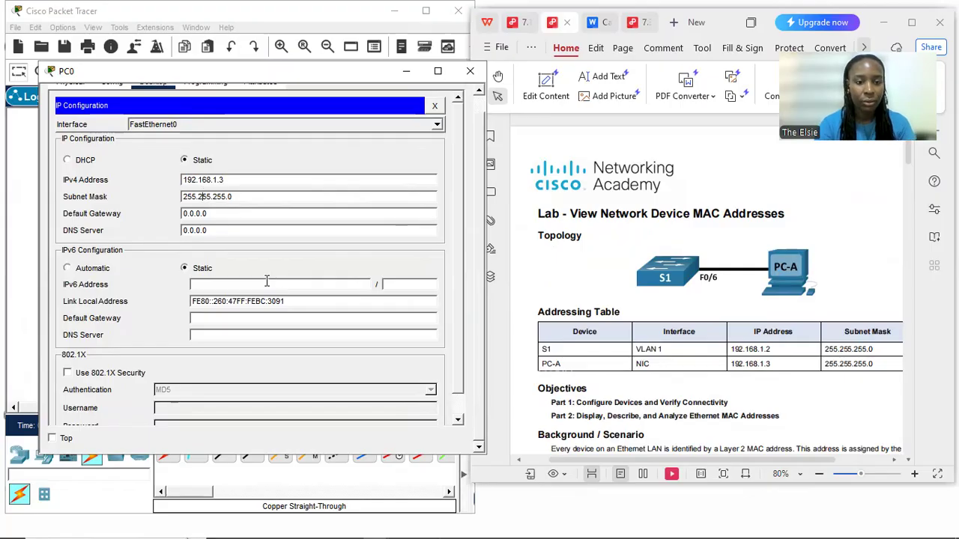
# Check the PC's global settings and its IP configuration, and close the PC's window
pyautogui.scroll(-1, 266, 281)
pyautogui.scroll(2, 266, 281)
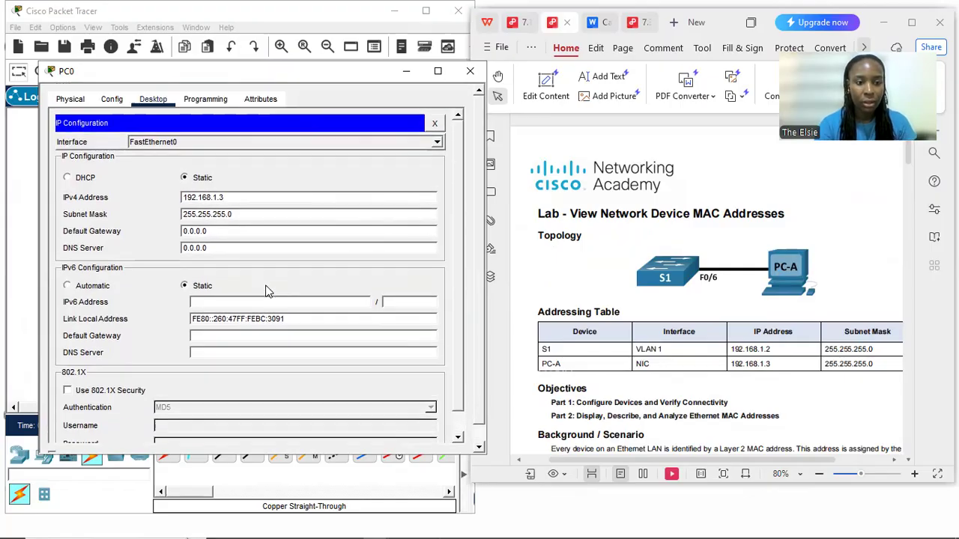
pyautogui.click(111, 100)
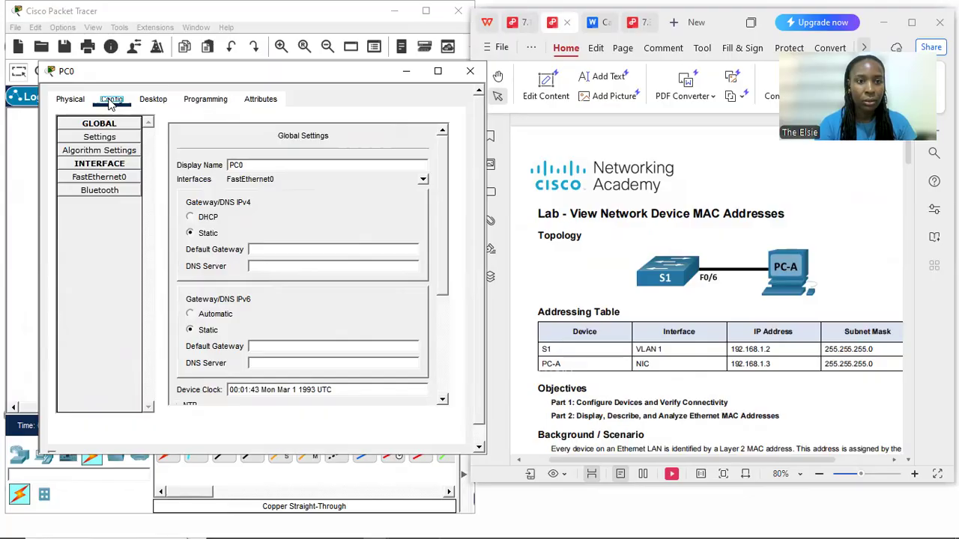
pyautogui.click(152, 101)
pyautogui.click(120, 153)
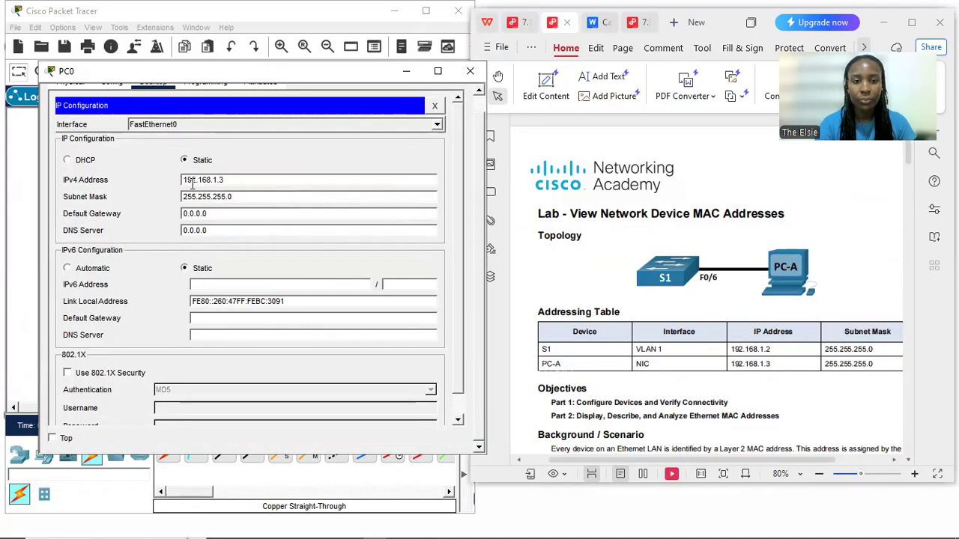
pyautogui.scroll(1, 192, 183)
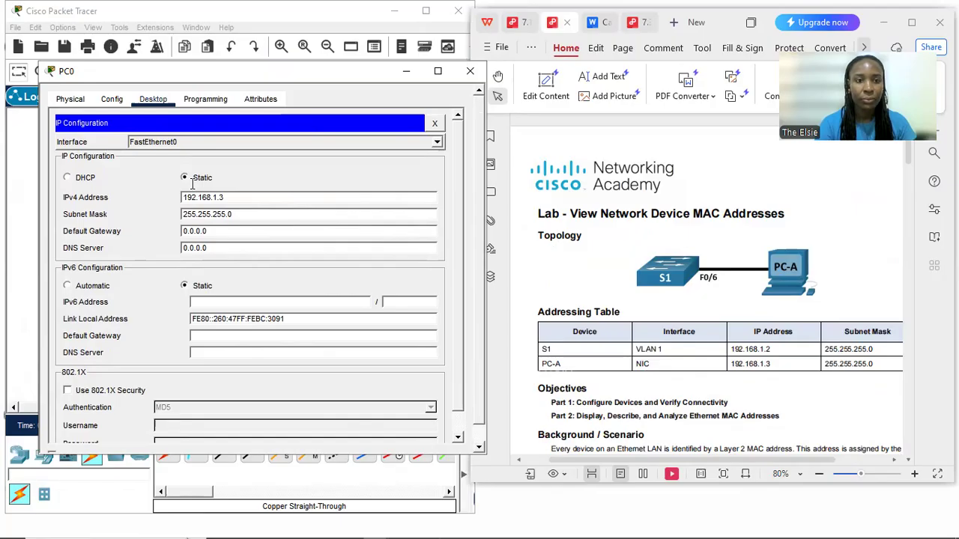
pyautogui.click(477, 77)
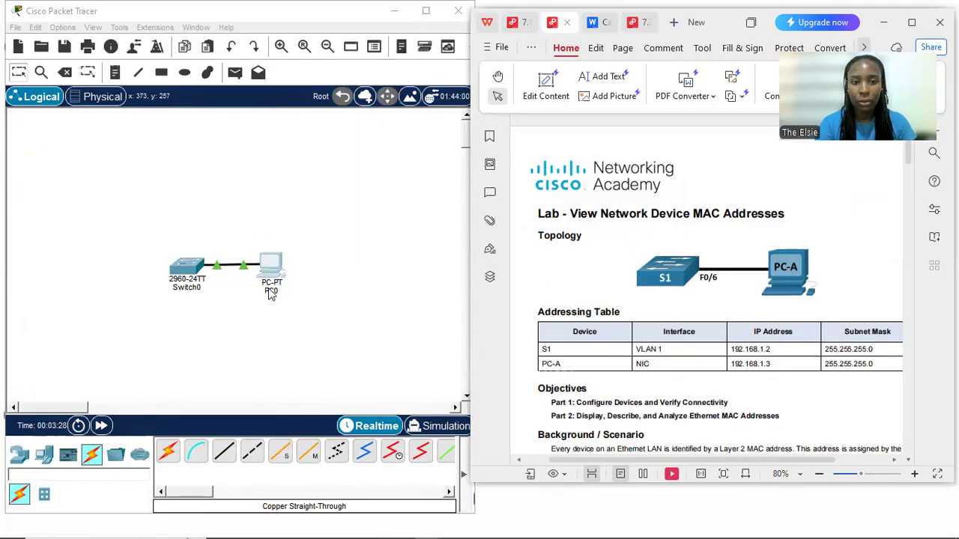
# Rename the PC in the workspace as PC-A
pyautogui.click(271, 293)
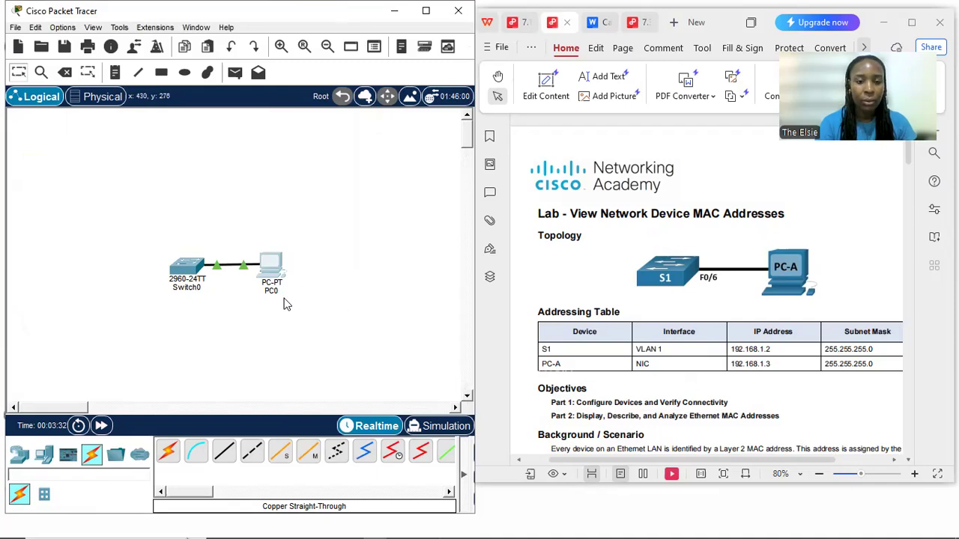
pyautogui.click(272, 293)
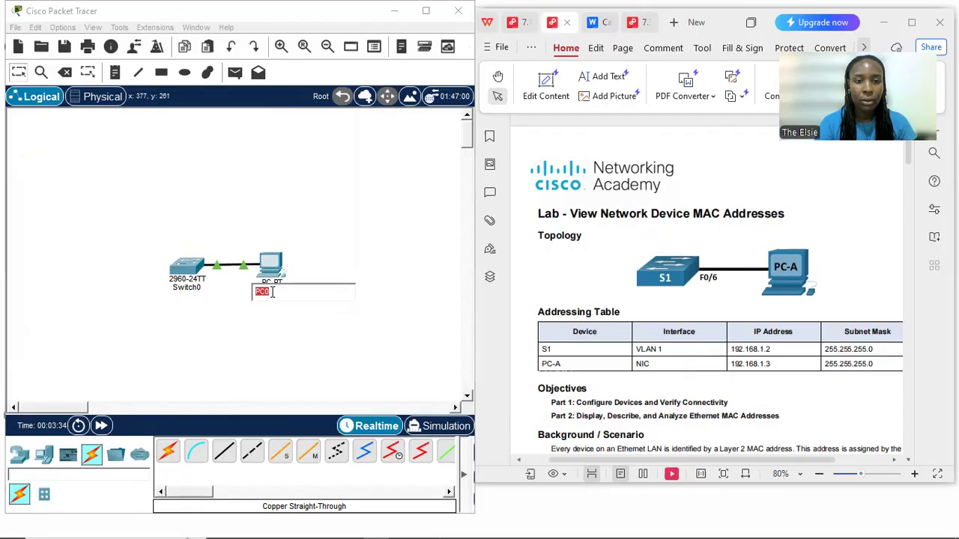
pyautogui.write('PC-')
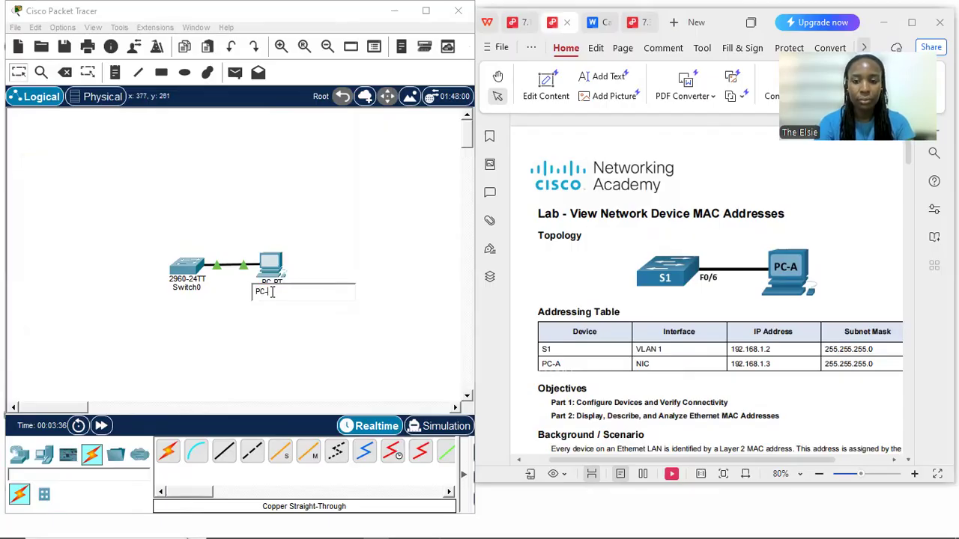
pyautogui.write('A')
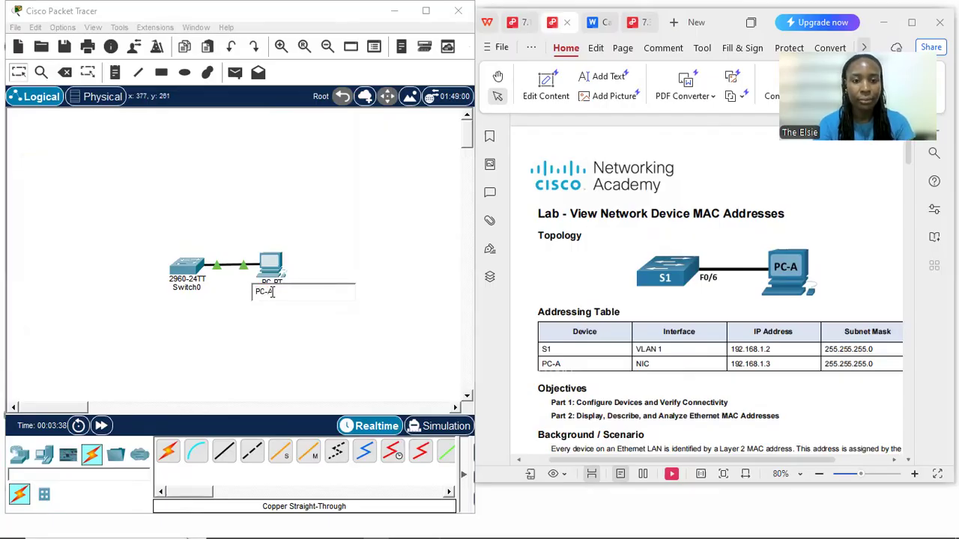
pyautogui.click(290, 335)
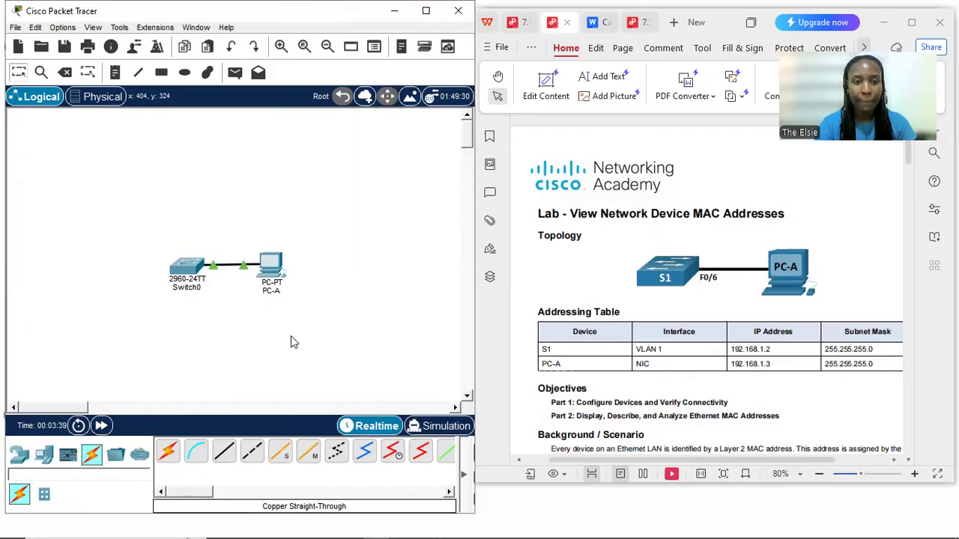
# Check the IPv4 address and subnet mask in PC-A's FastEthernet0 interface settings, and close its window
pyautogui.click(271, 290)
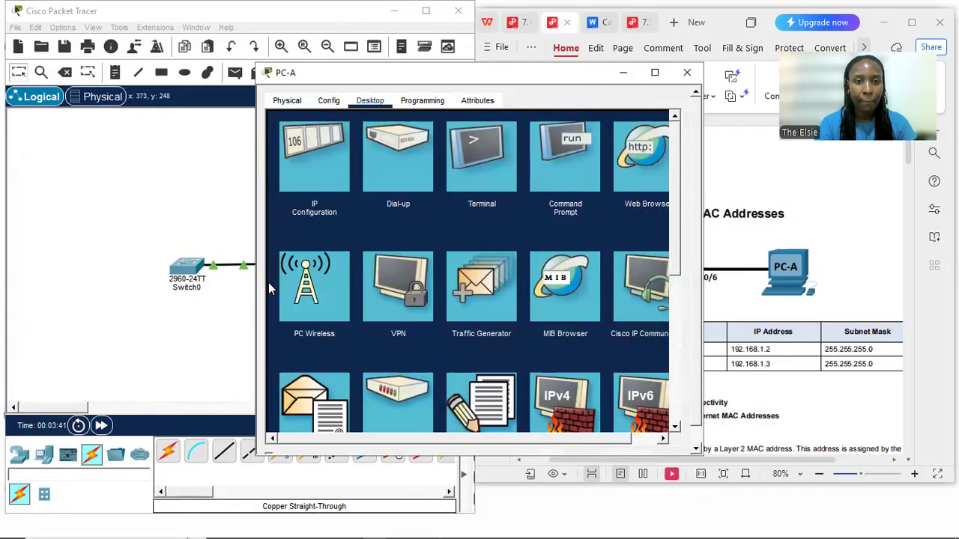
pyautogui.click(431, 103)
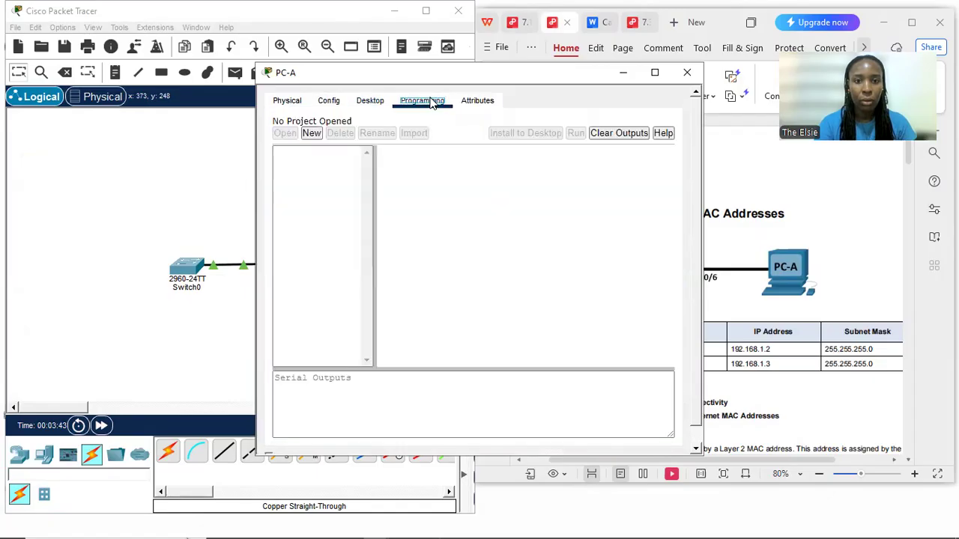
pyautogui.click(382, 103)
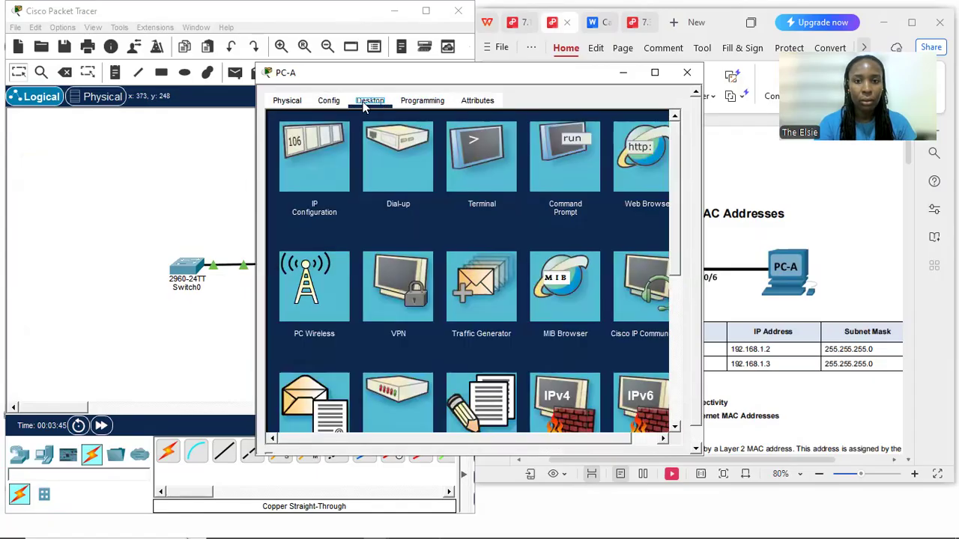
pyautogui.click(334, 104)
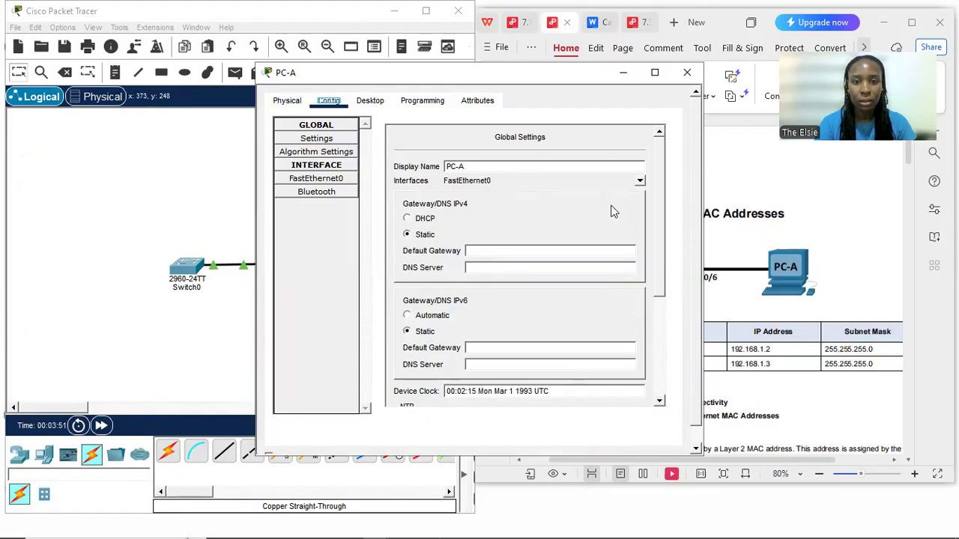
pyautogui.click(336, 181)
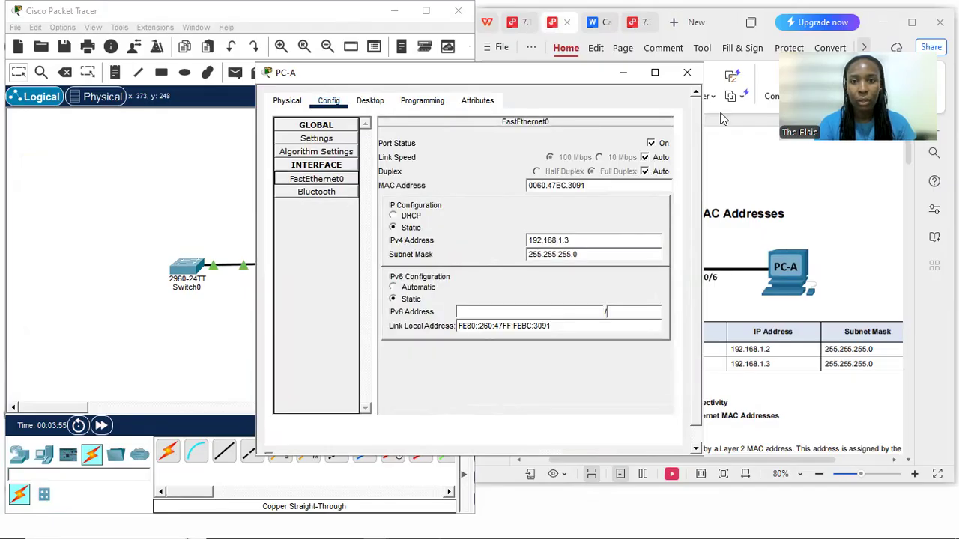
pyautogui.click(680, 75)
# Read the lab's Step 2 ping instructions and the Step 3 commands for the switch's basic settings
pyautogui.click(675, 373)
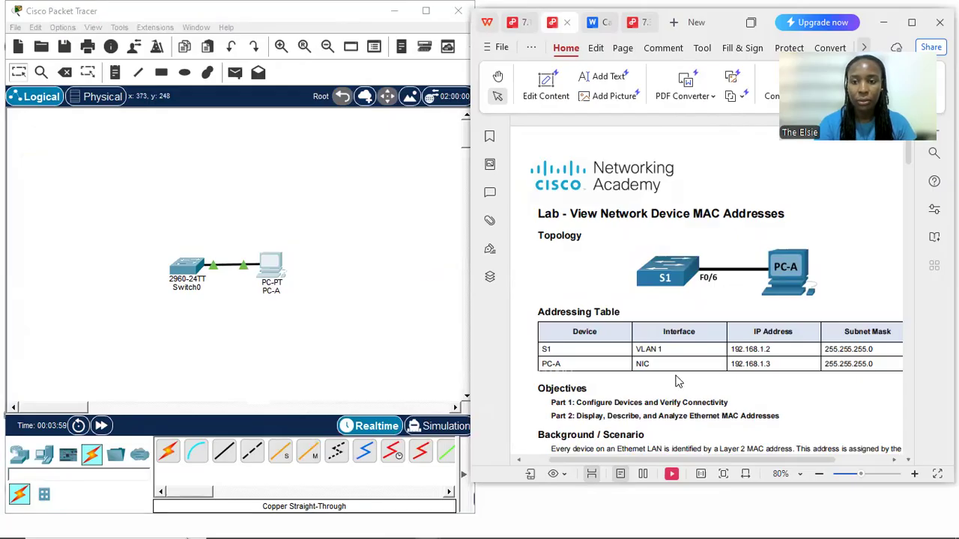
pyautogui.scroll(-5, 674, 372)
pyautogui.scroll(-15, 674, 373)
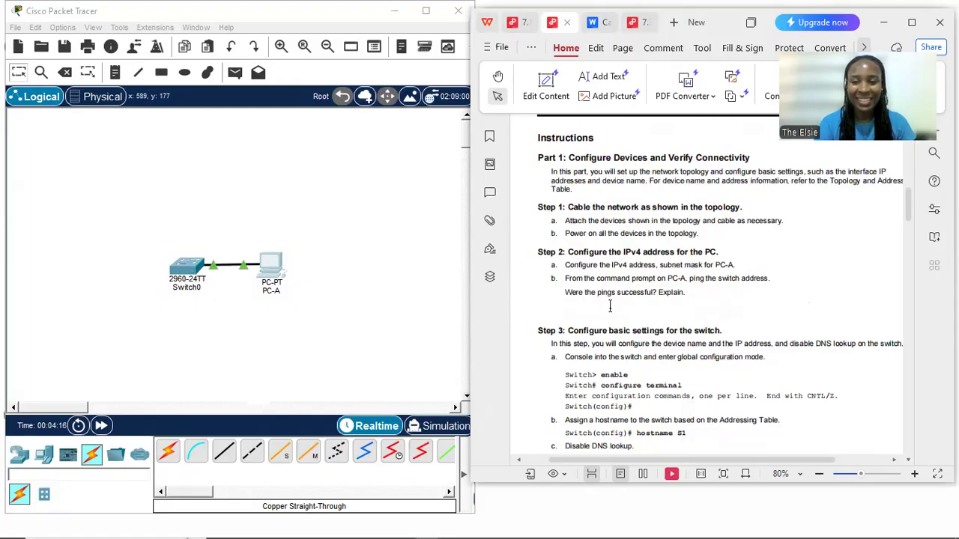
pyautogui.scroll(-2, 610, 306)
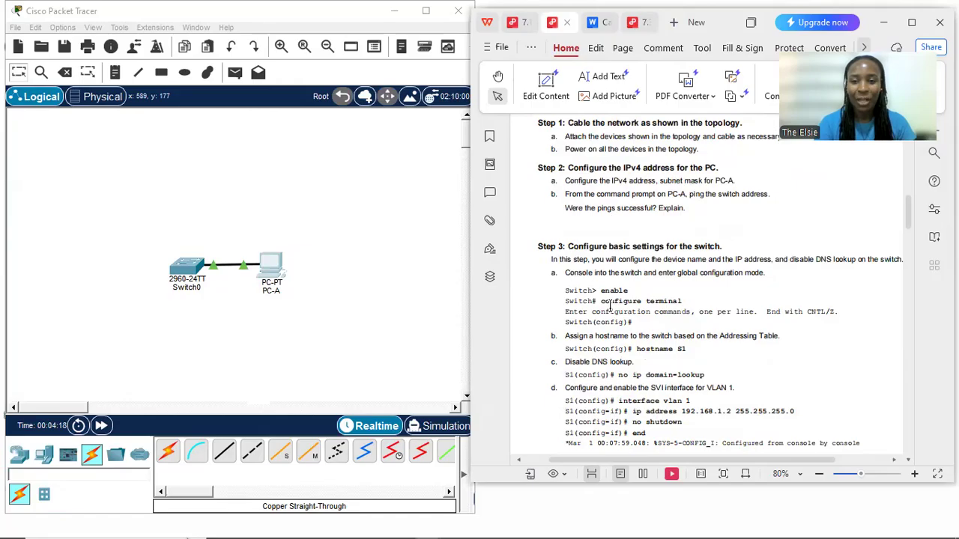
pyautogui.scroll(-1, 610, 306)
# Open the 2960 switch's command line interface beside the lab document and start a console session
pyautogui.click(191, 276)
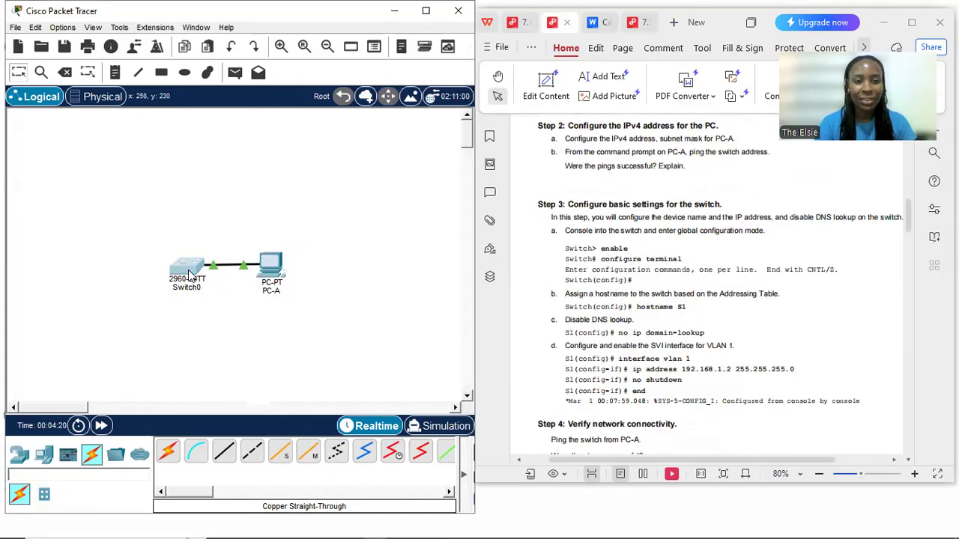
pyautogui.click(191, 276)
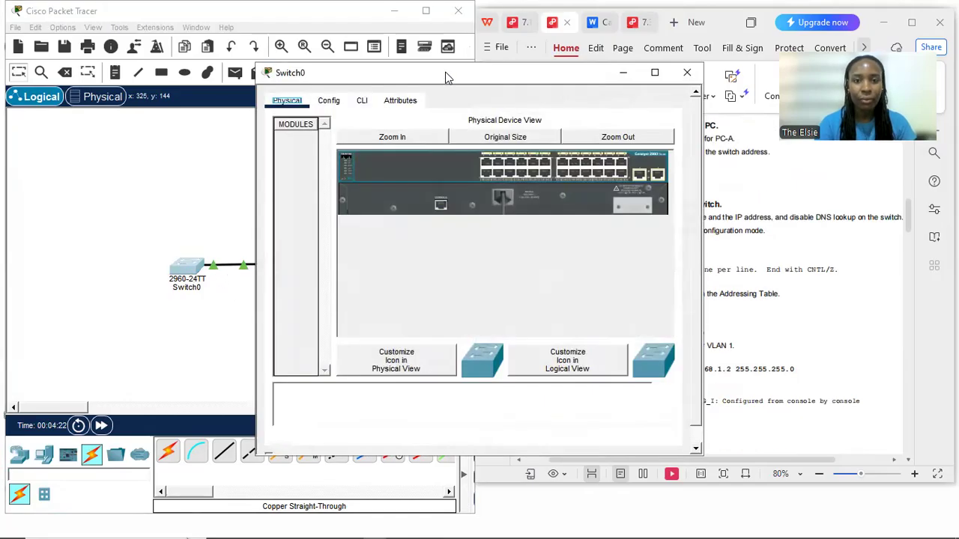
pyautogui.moveTo(445, 78); pyautogui.dragTo(244, 79)
pyautogui.moveTo(174, 81); pyautogui.dragTo(132, 62)
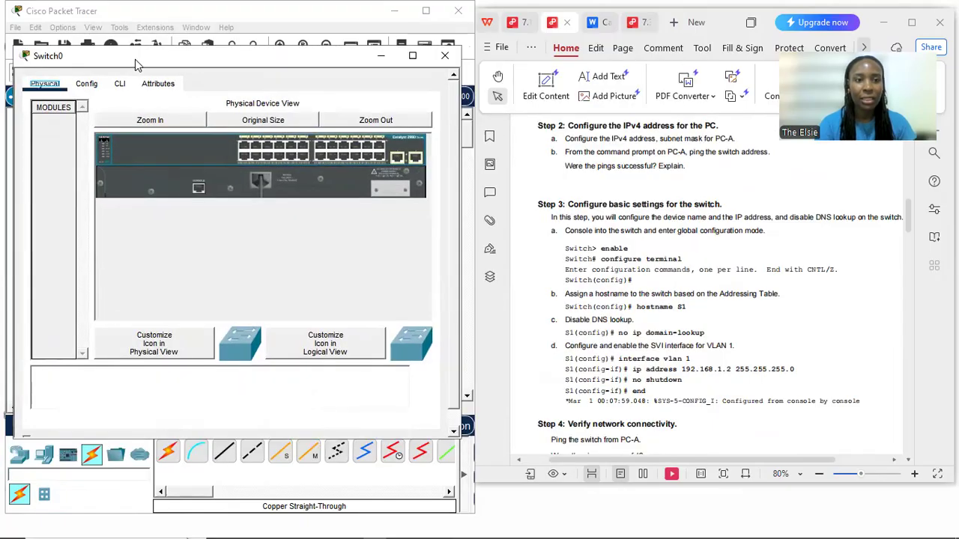
pyautogui.click(120, 84)
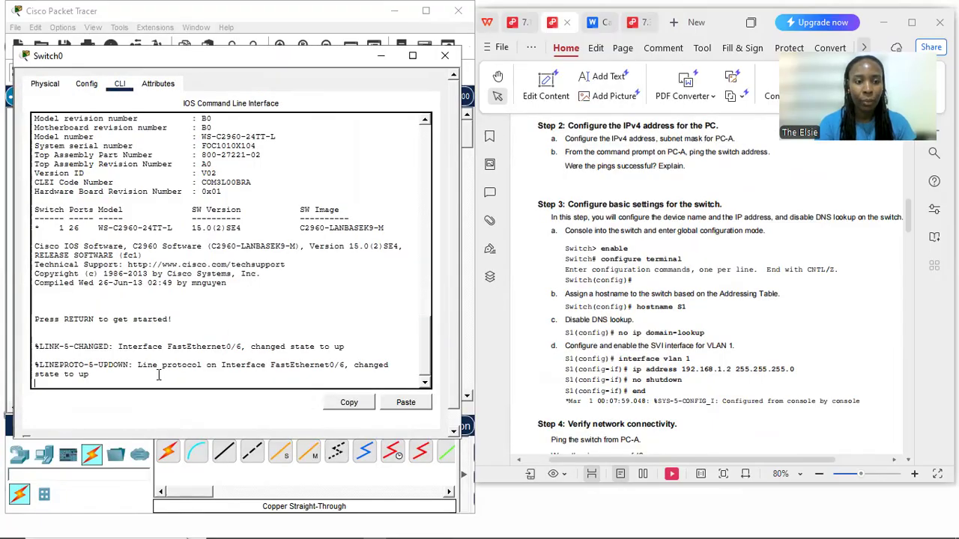
pyautogui.press('Return')
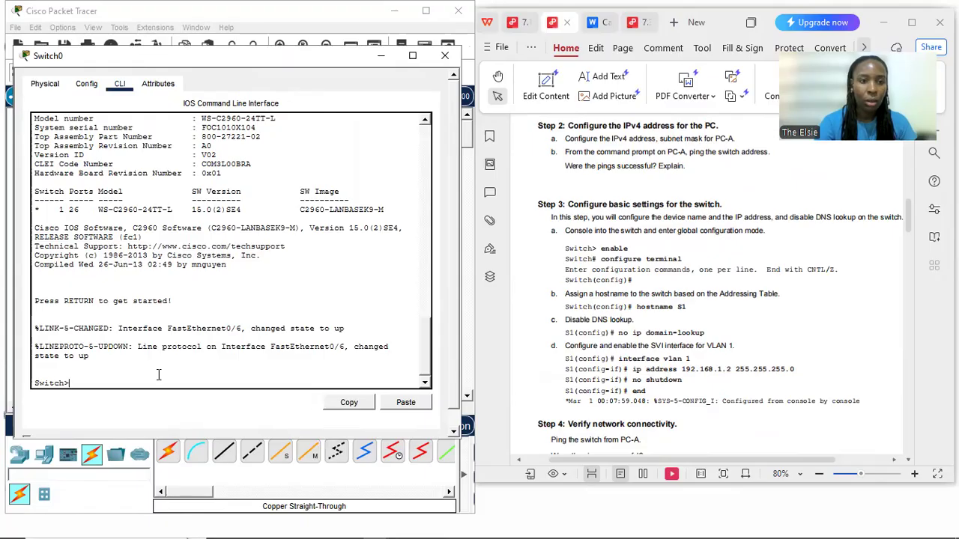
pyautogui.press('Return')
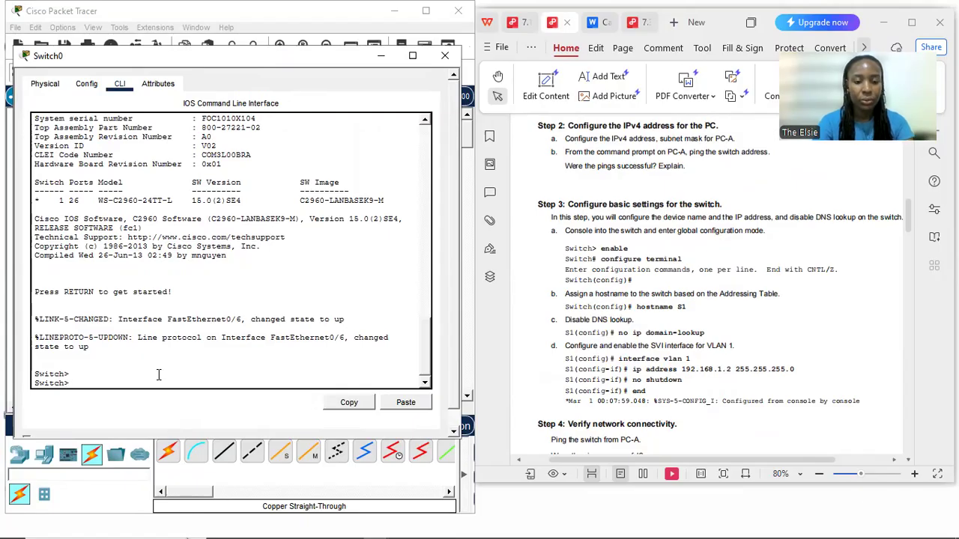
# Enter privileged EXEC mode on the switch with the enable command
pyautogui.write('enable')
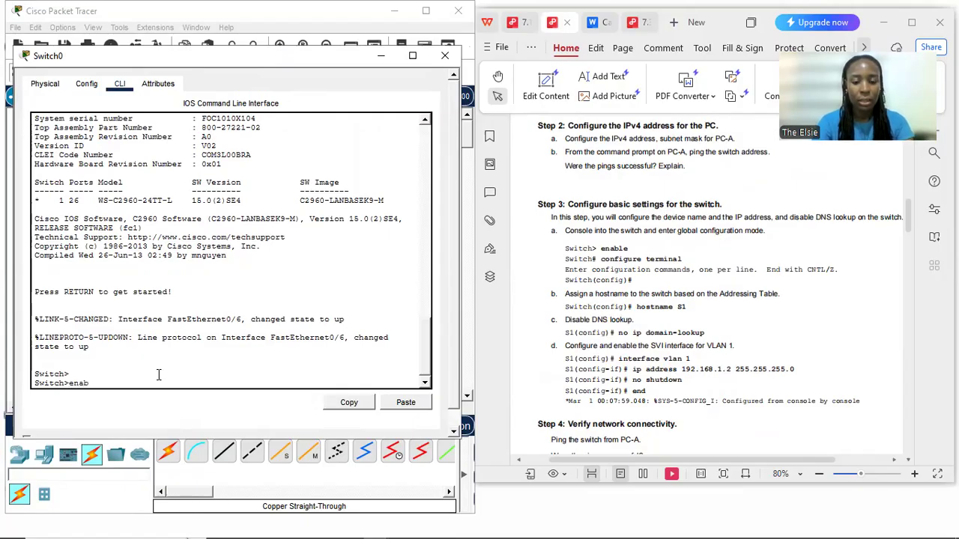
pyautogui.press('Return')
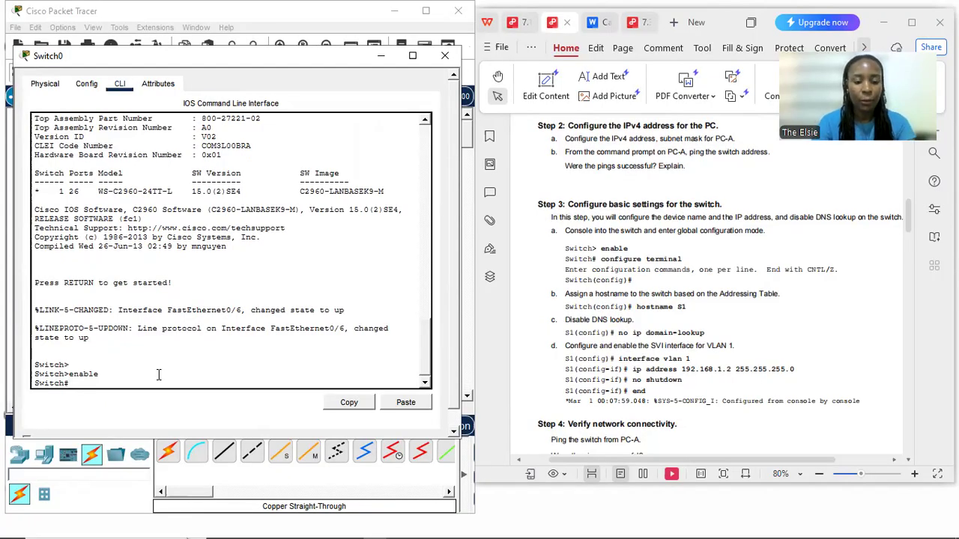
# Enter global configuration mode on the switch with configure terminal and set its hostname to S1
pyautogui.write('config')
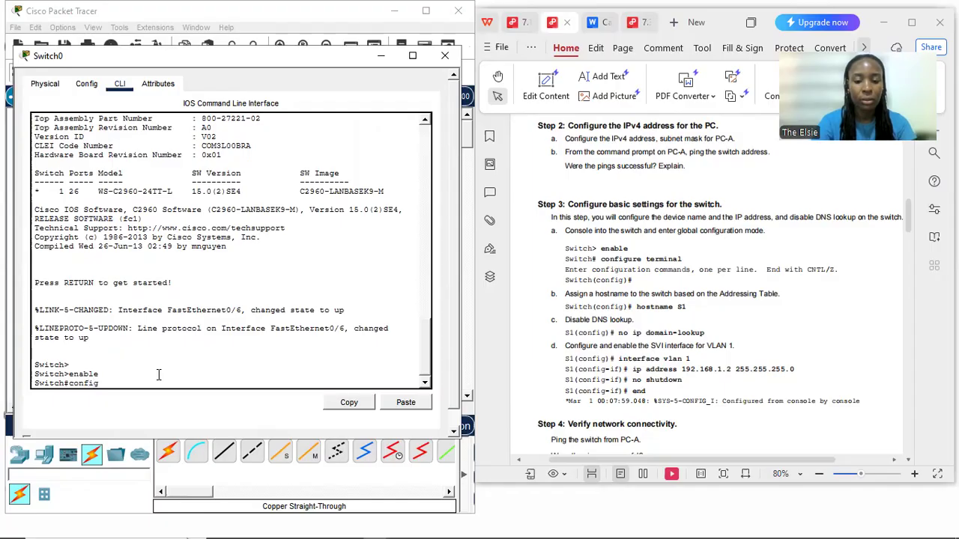
pyautogui.write('ure t')
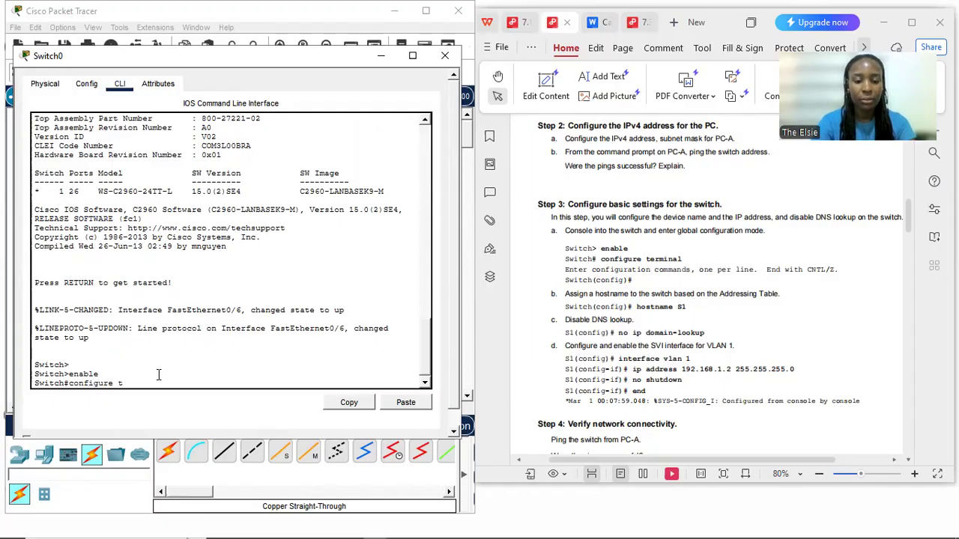
pyautogui.write('erminal')
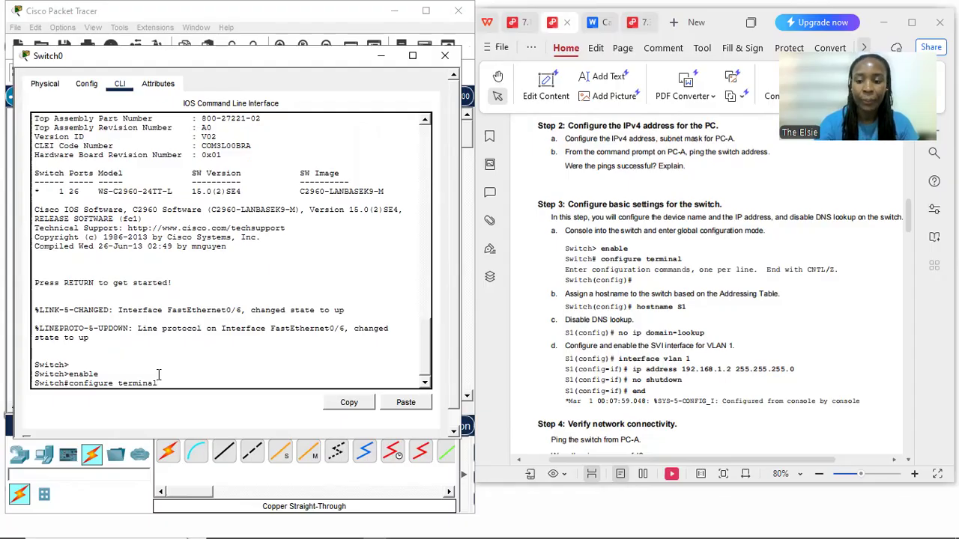
pyautogui.press('Return')
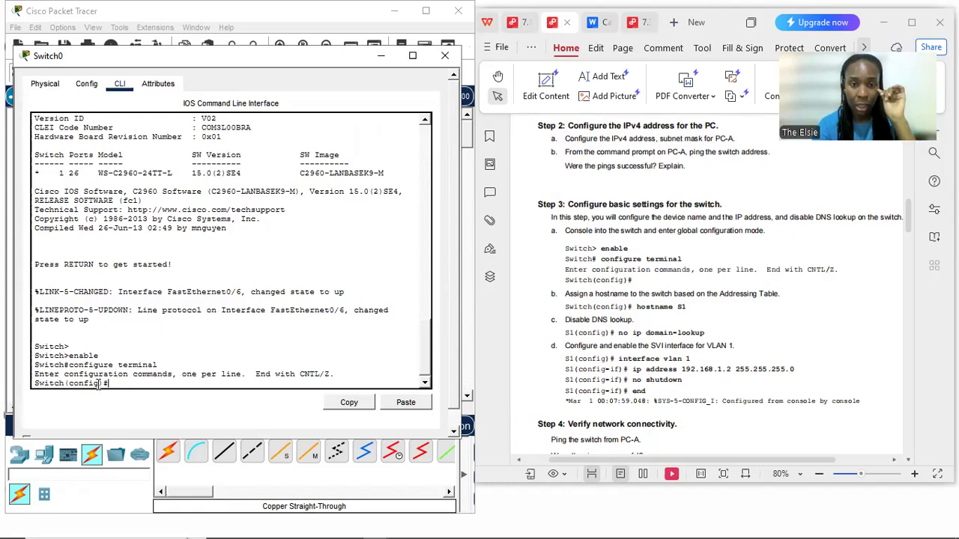
pyautogui.write('hostnam')
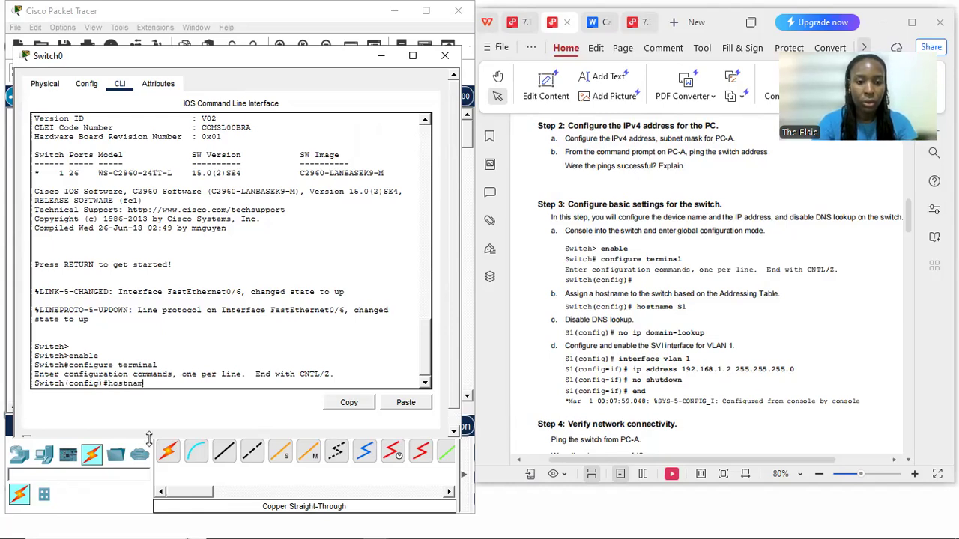
pyautogui.write('e')
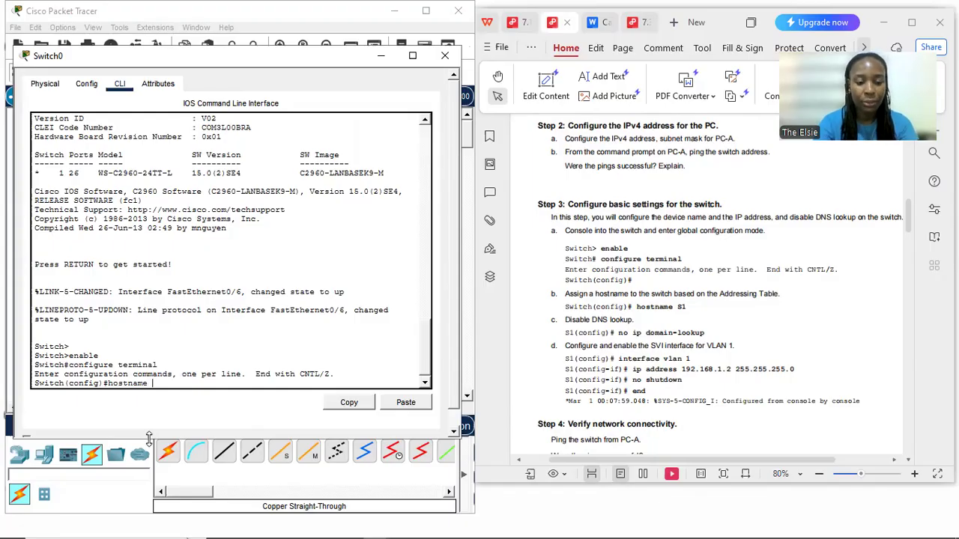
pyautogui.write(' S1')
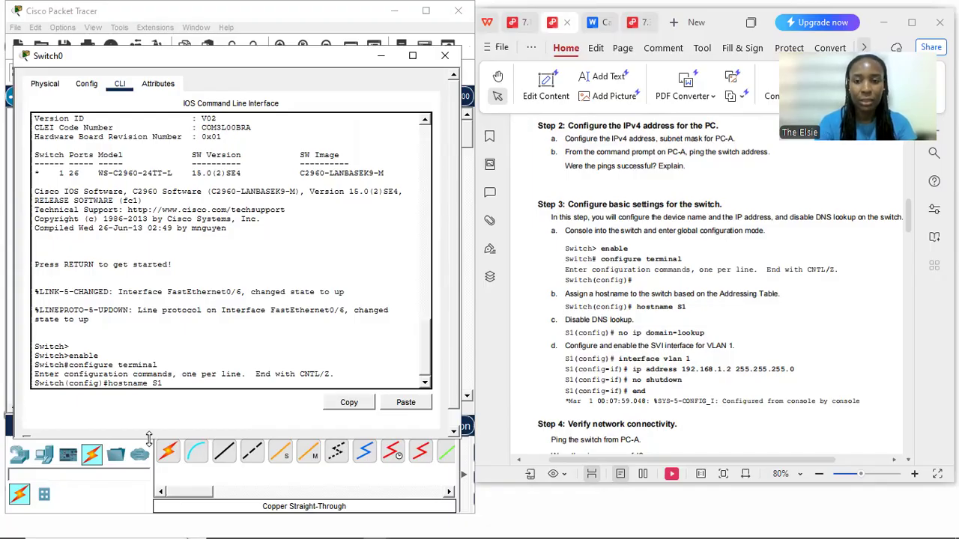
pyautogui.press('Return')
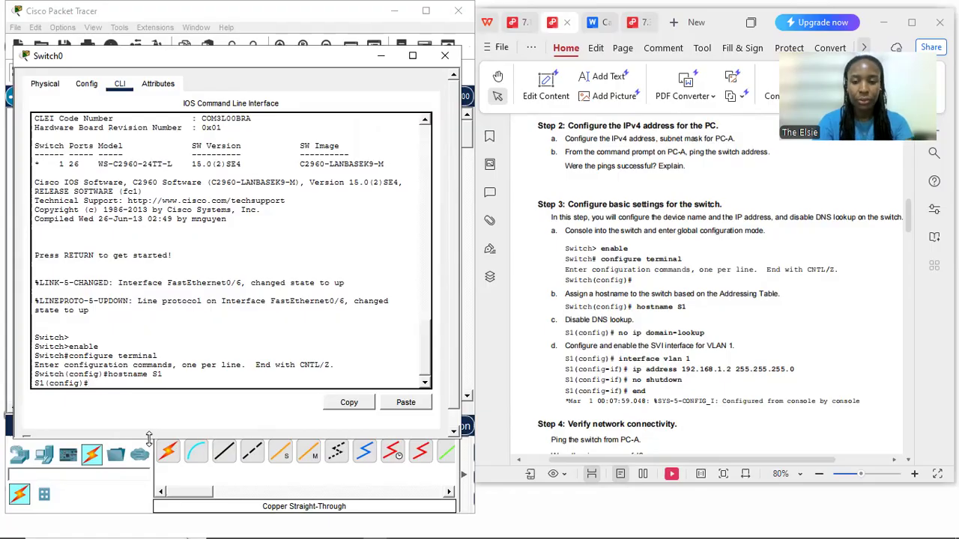
# Disable DNS lookup on the switch with the no ip domain-lookup command
pyautogui.write('n')
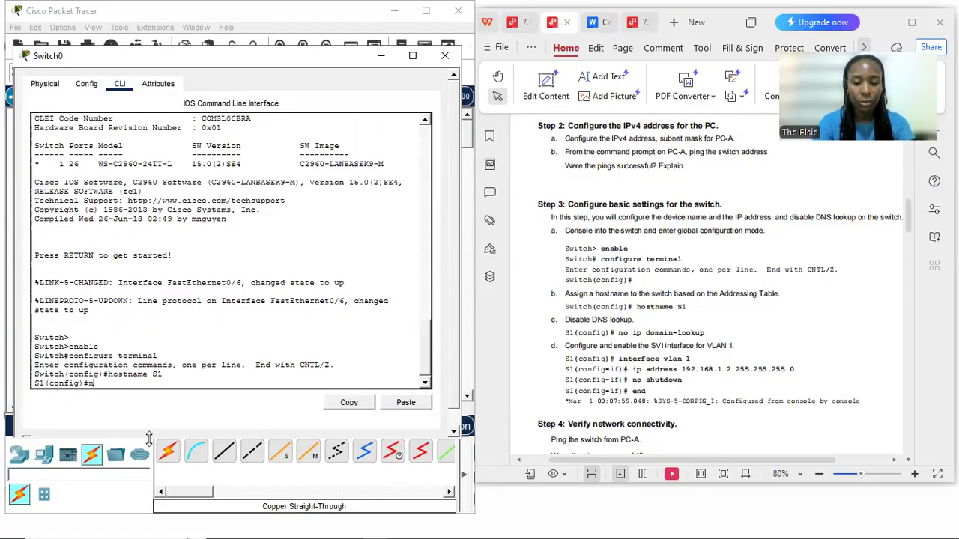
pyautogui.write('o ip domain')
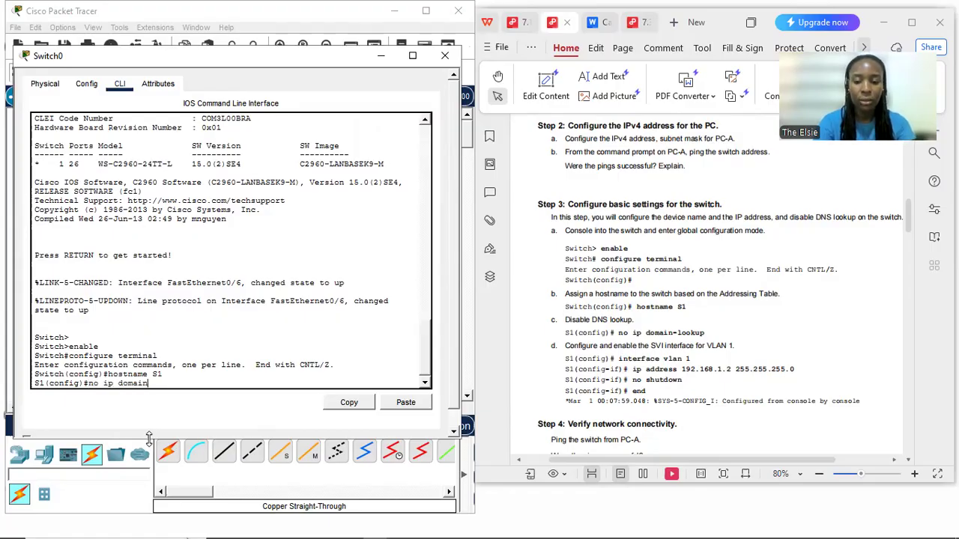
pyautogui.write('-lookup')
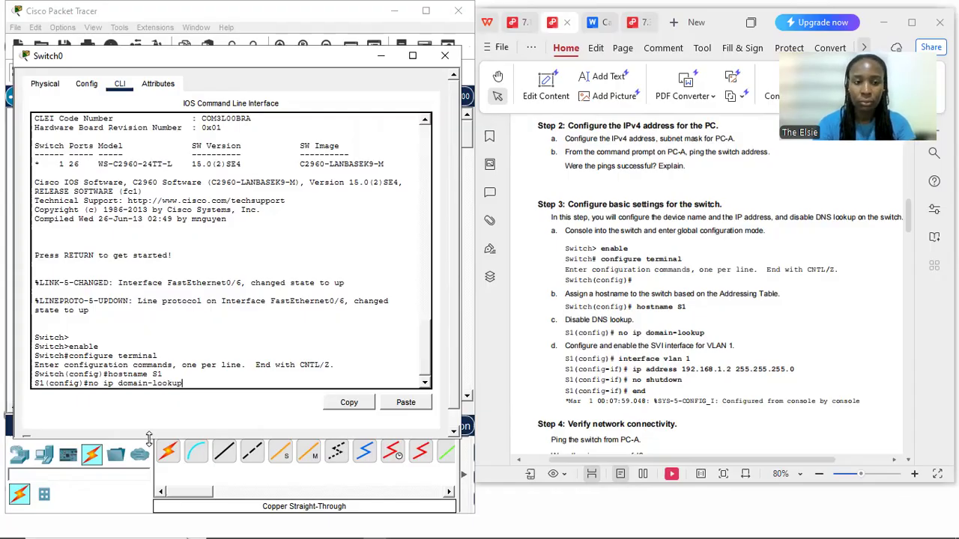
pyautogui.press('Return')
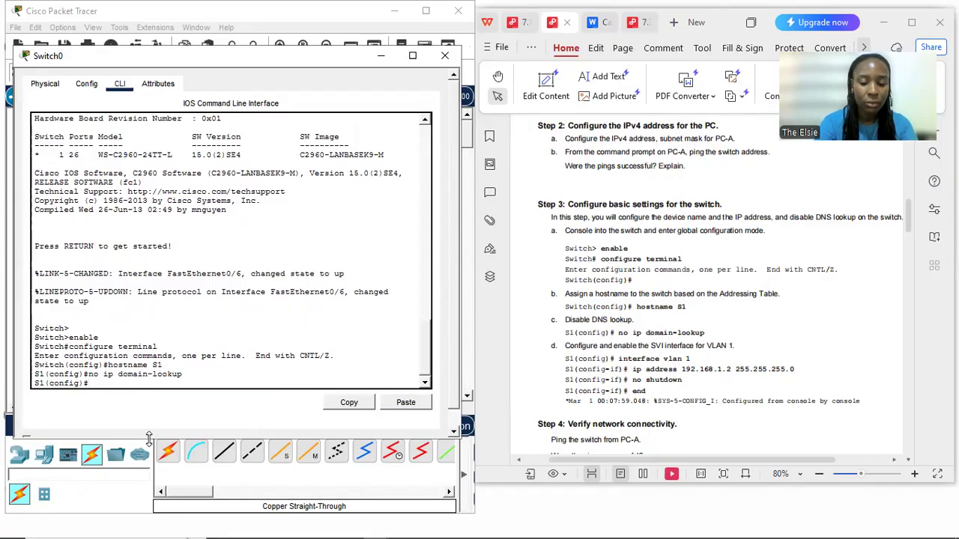
# Assign IP address 192.168.1.2 with subnet mask 255.255.255.0 to the switch's VLAN 1 interface
pyautogui.write('interfac')
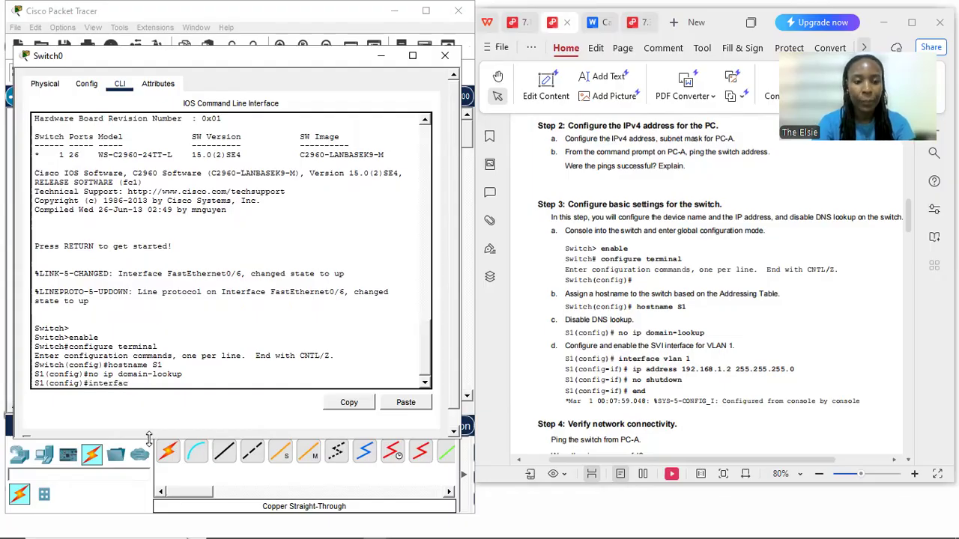
pyautogui.write('e vlan')
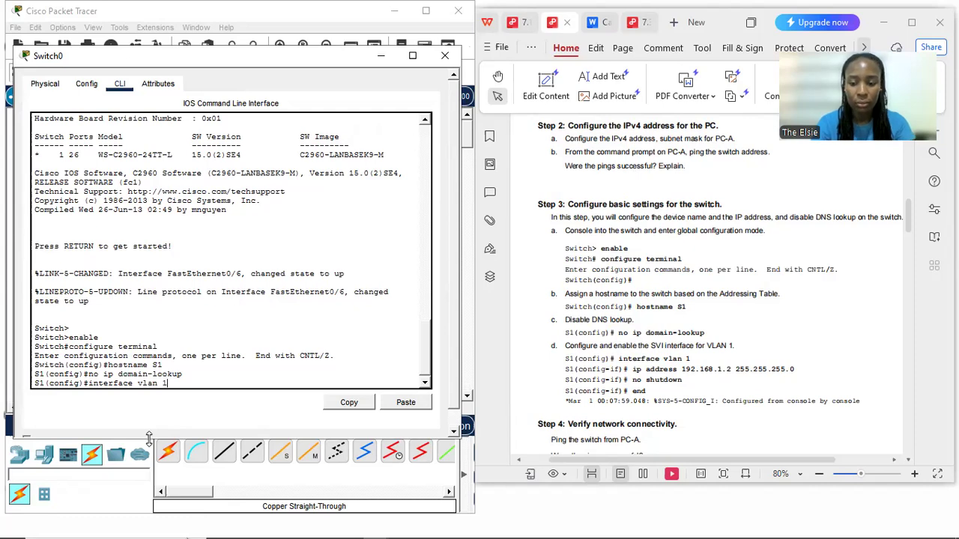
pyautogui.write(' 1')
pyautogui.press('Return')
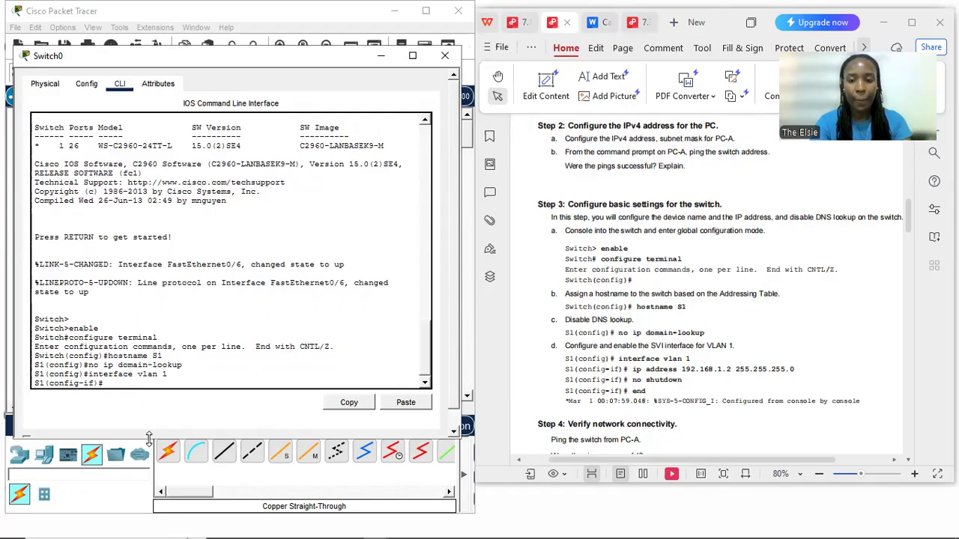
pyautogui.write('ip')
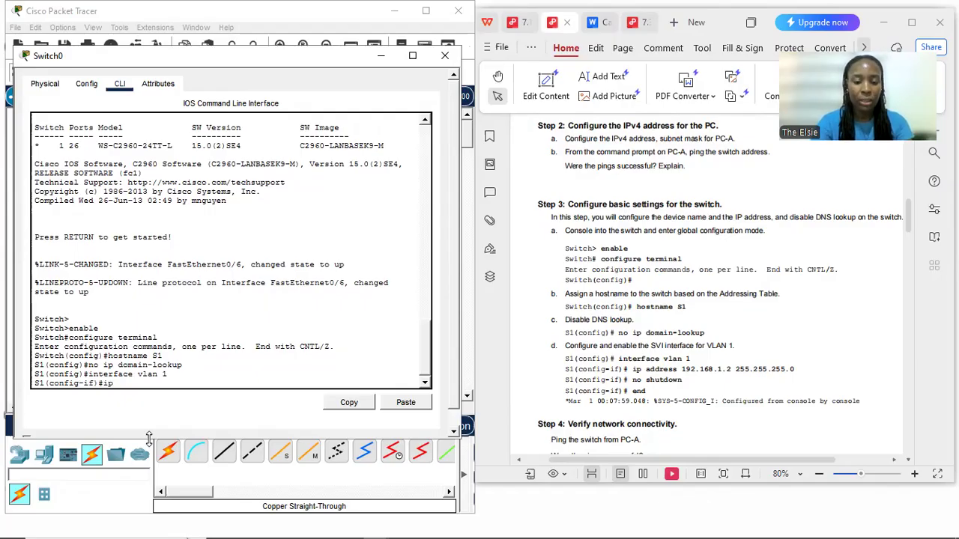
pyautogui.write(' addres')
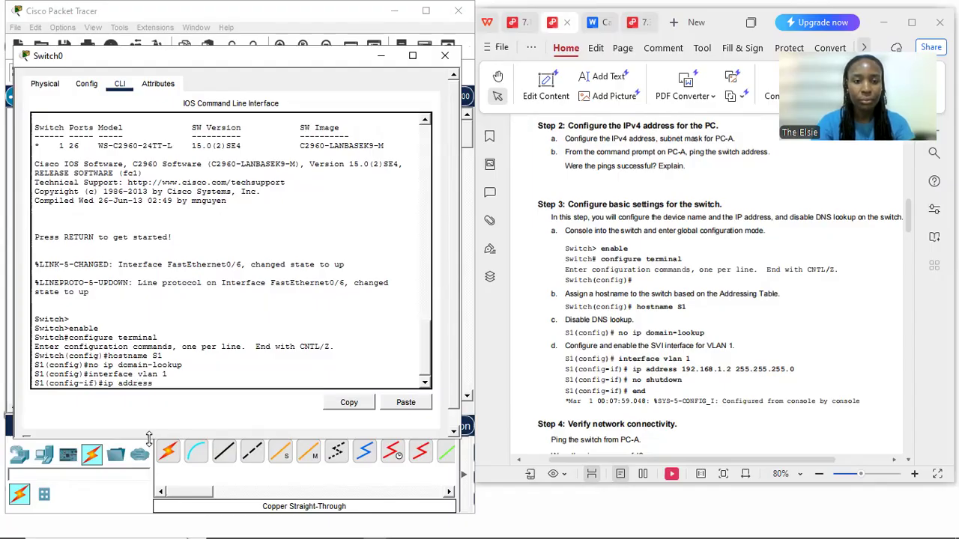
pyautogui.write('s 192.168.2')
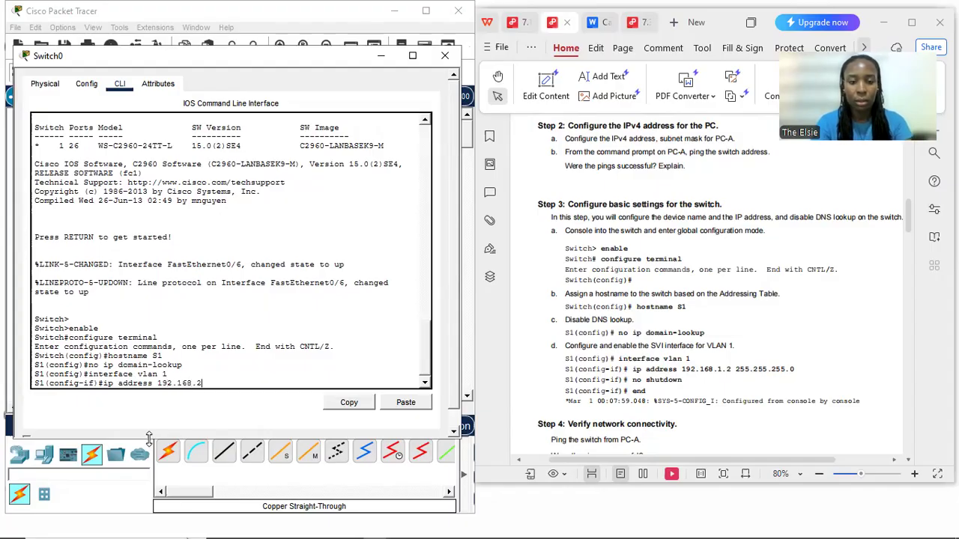
pyautogui.press('BackSpace')
pyautogui.write('1.')
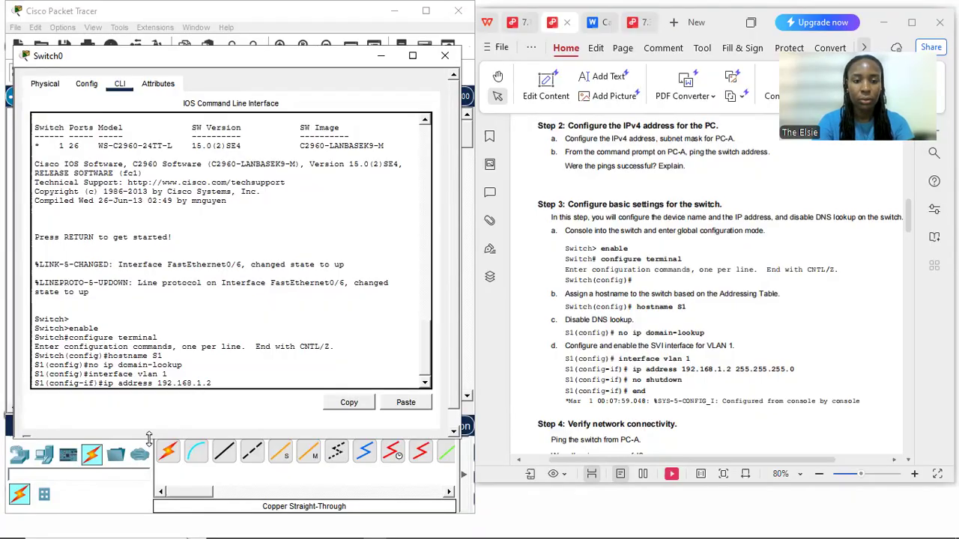
pyautogui.write('2 2555.25')
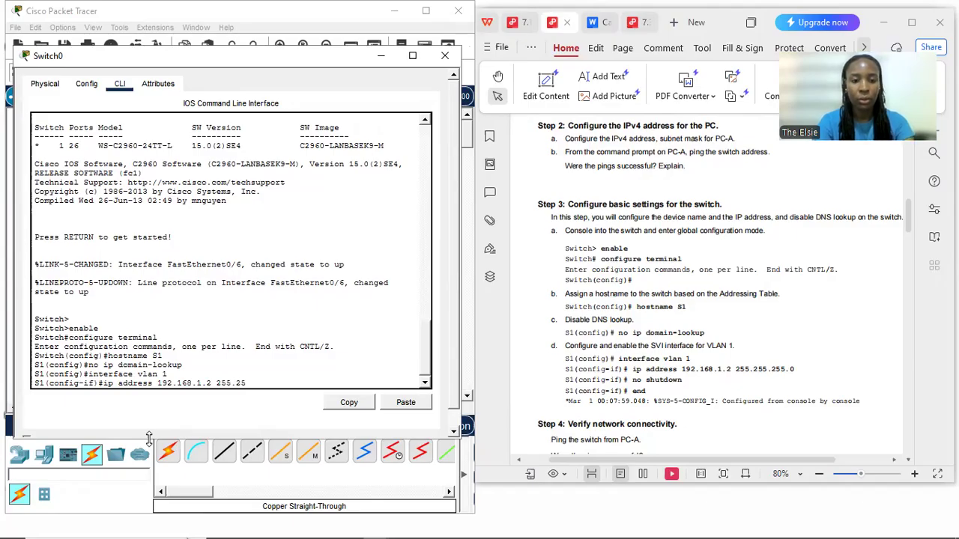
pyautogui.write('5.255.0')
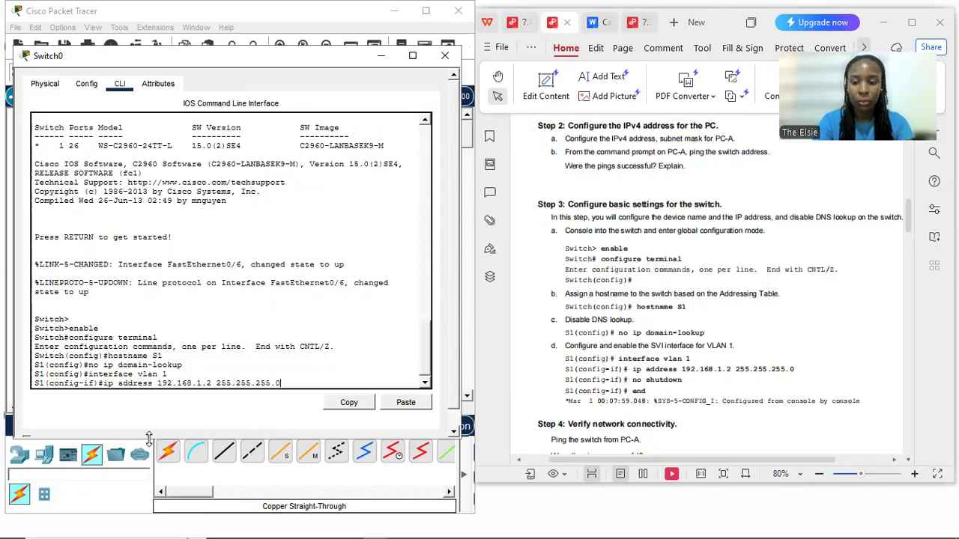
pyautogui.press('Return')
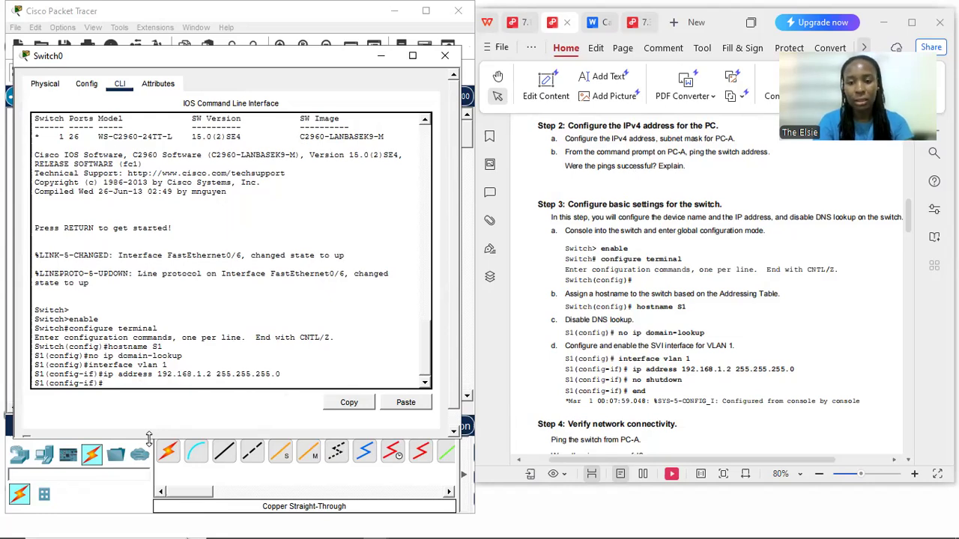
# Enable the VLAN 1 interface with no shutdown and leave configuration mode with the end command
pyautogui.write('no sh')
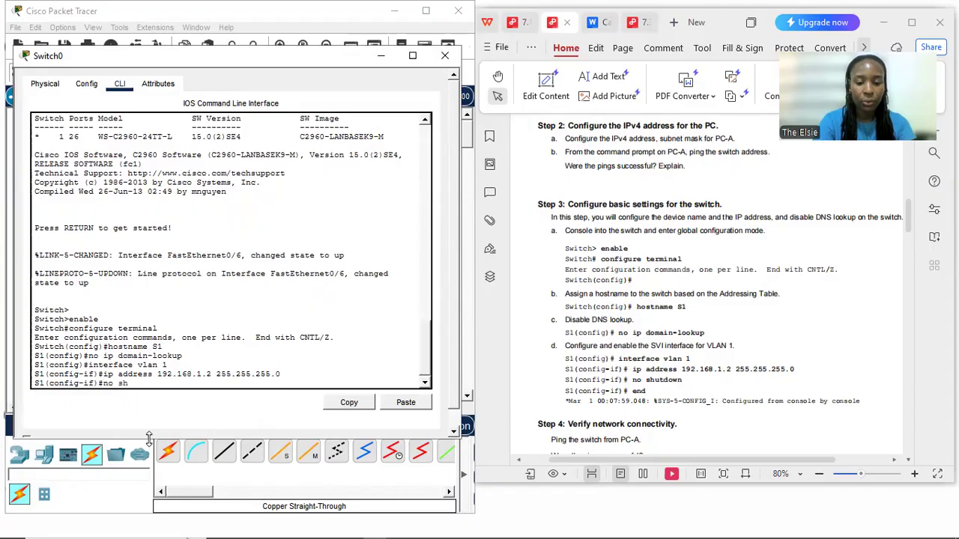
pyautogui.write('utdown')
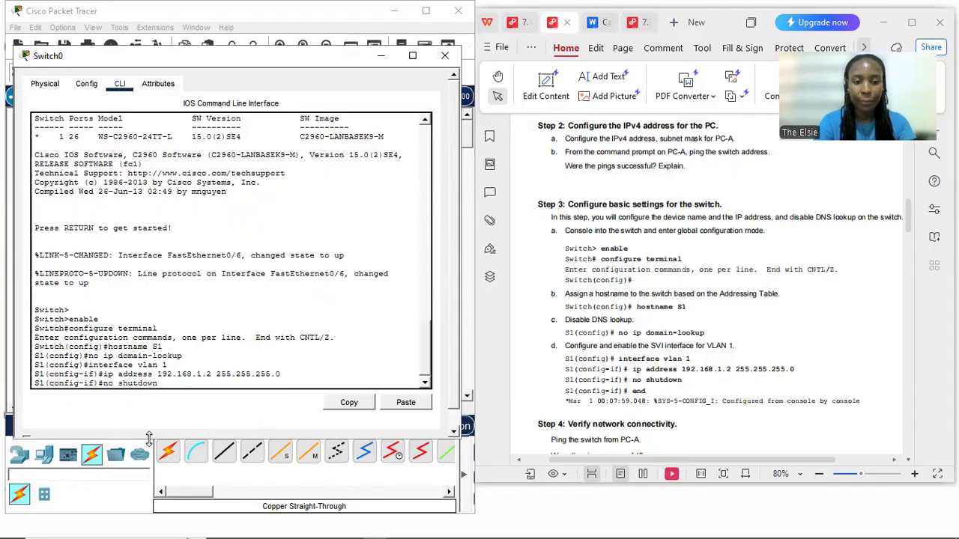
pyautogui.press('Return')
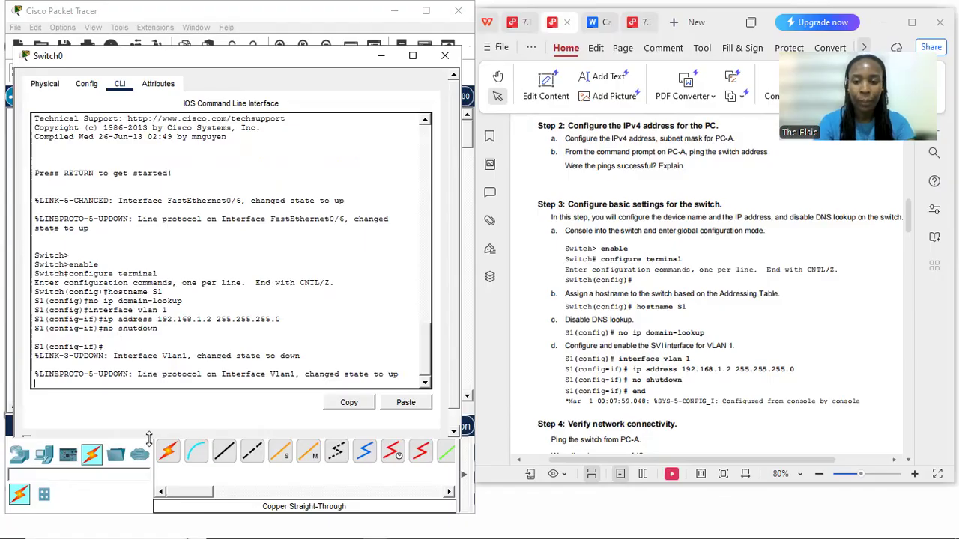
pyautogui.press('Return')
pyautogui.write('end')
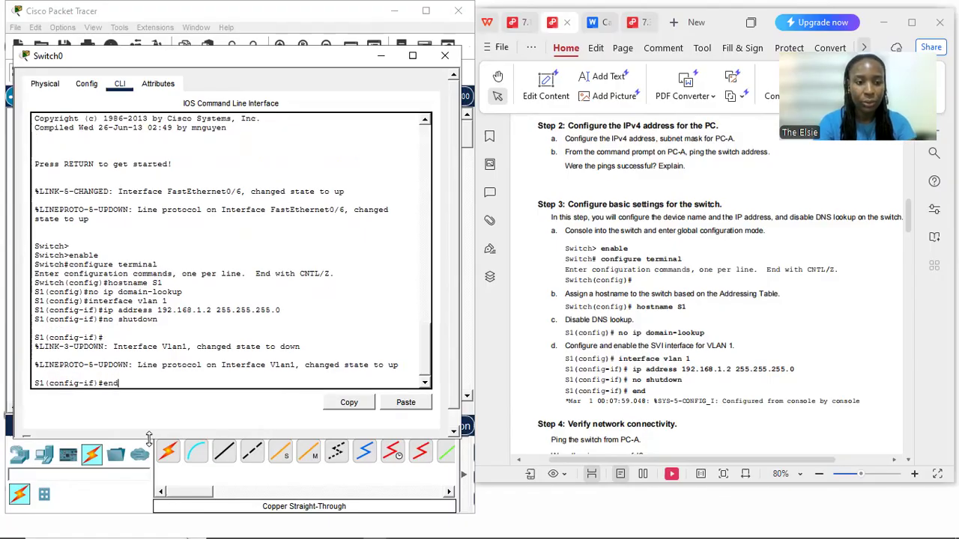
pyautogui.press('Return')
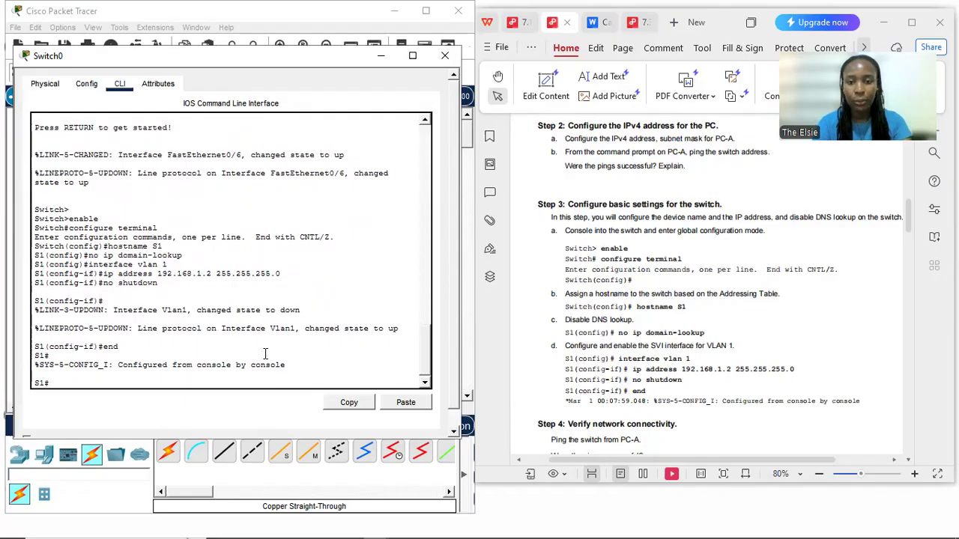
# Read the lab's Step 4 instructions on verifying network connectivity and minimize the switch's window
pyautogui.click(617, 397)
pyautogui.scroll(-1, 617, 397)
pyautogui.scroll(-1, 617, 397)
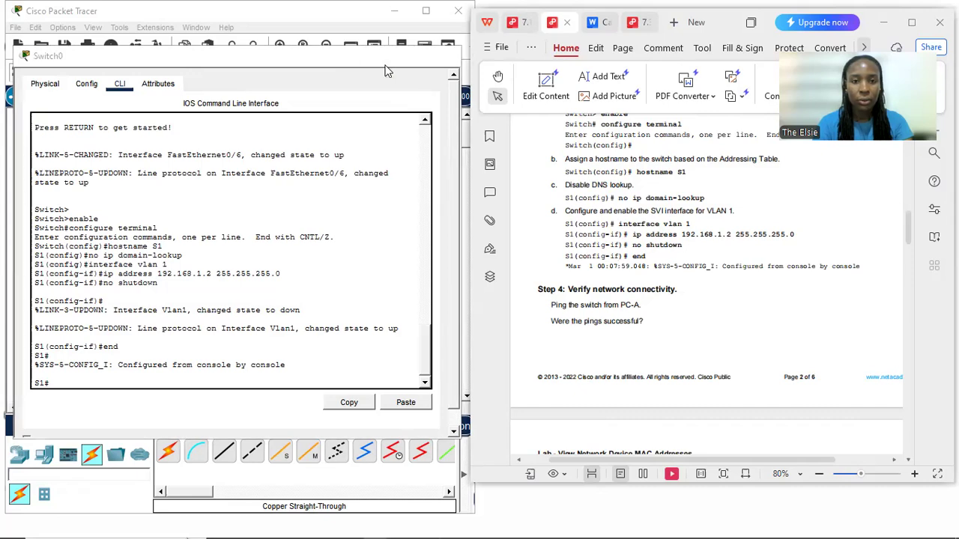
pyautogui.click(382, 60)
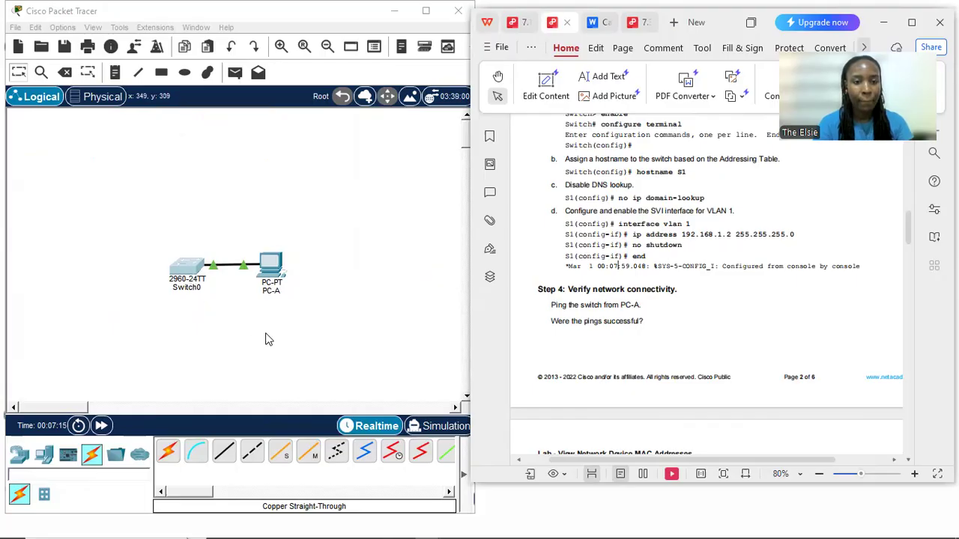
pyautogui.click(195, 270)
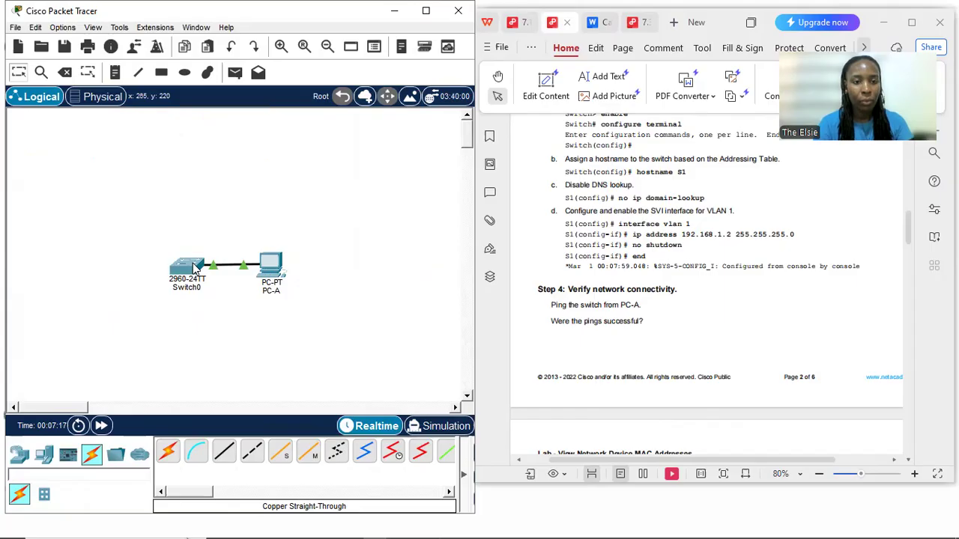
pyautogui.moveTo(195, 269)
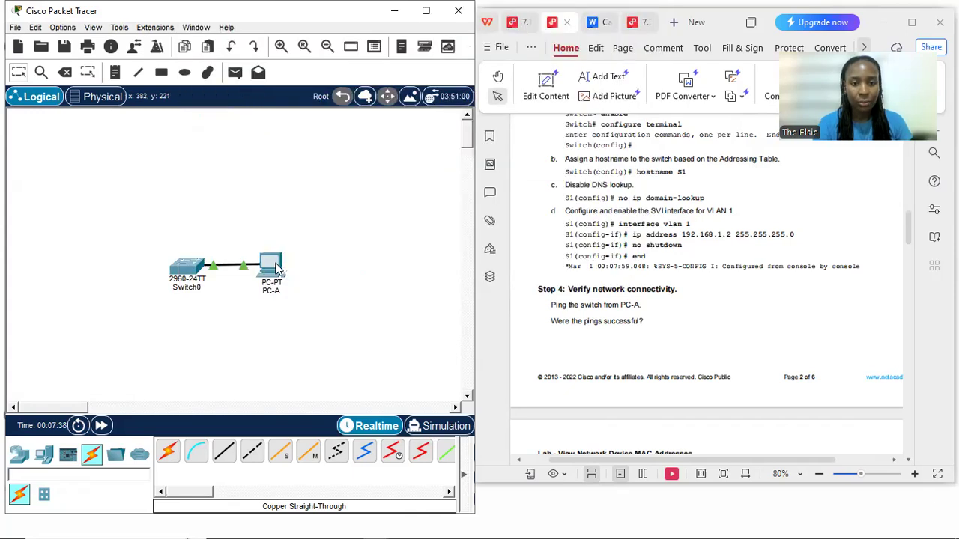
pyautogui.moveTo(277, 268)
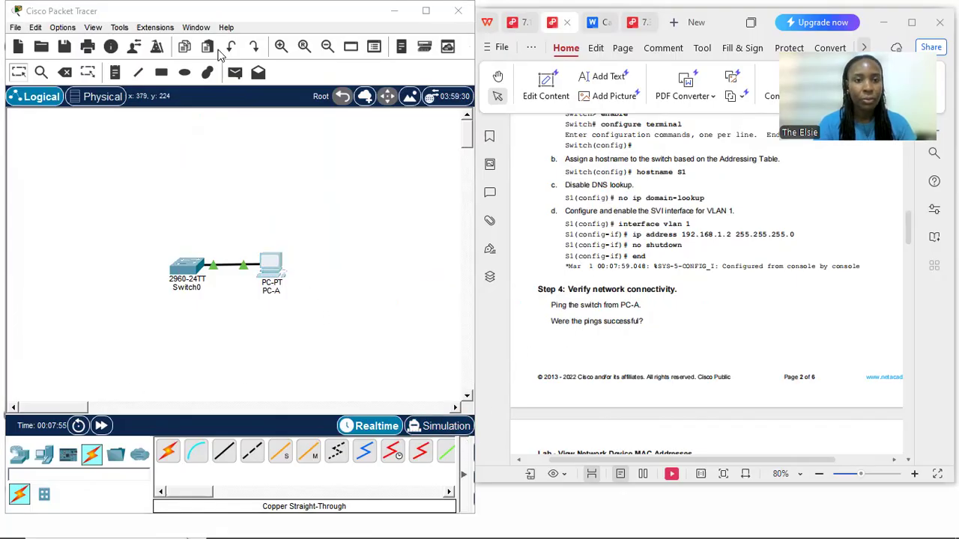
# Run ipconfig in PC-A's command prompt and check the IPv4 address of its FastEthernet0 connection
pyautogui.click(274, 271)
pyautogui.click(374, 104)
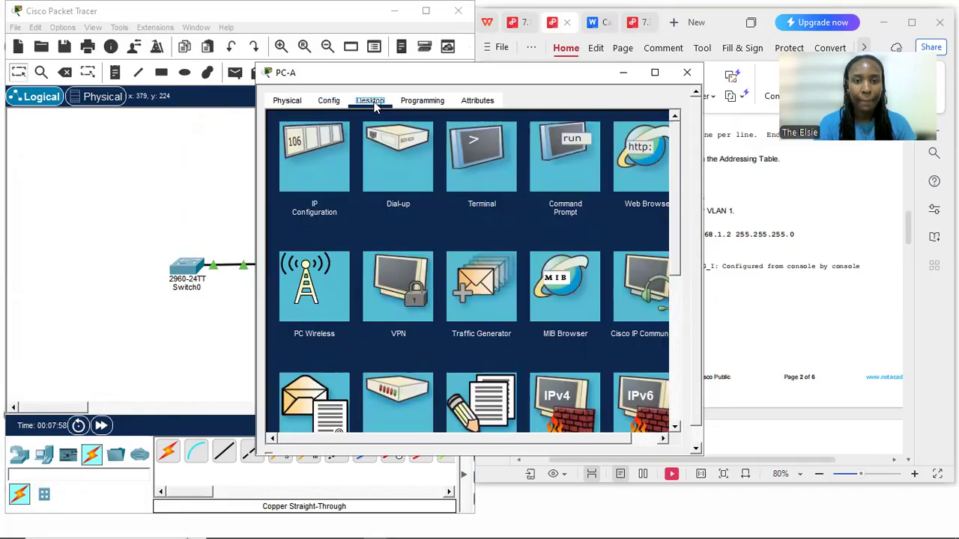
pyautogui.click(559, 166)
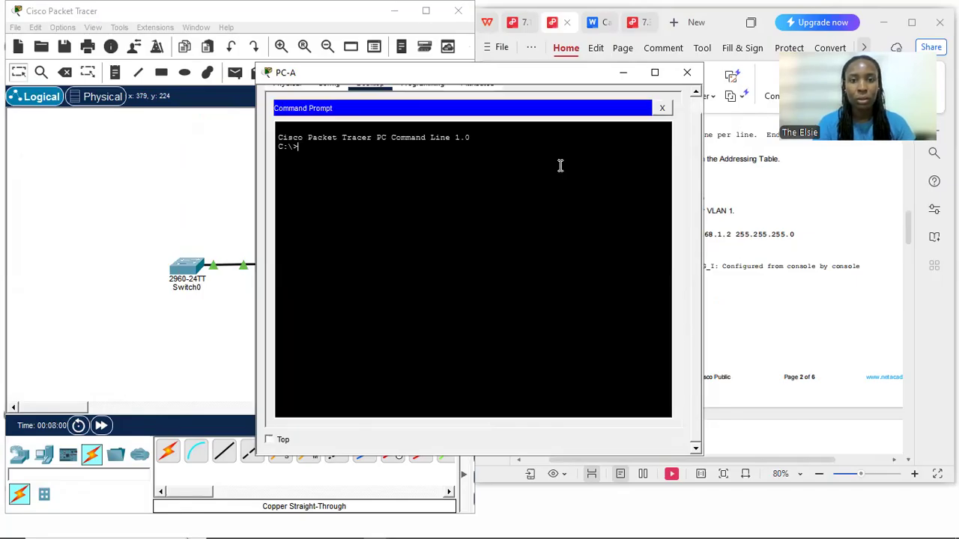
pyautogui.write('ipcon')
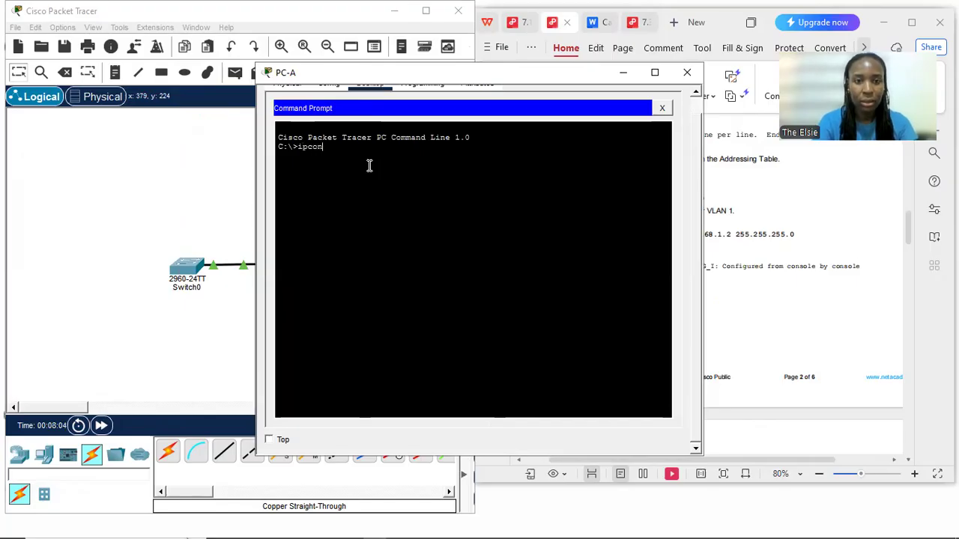
pyautogui.write('fig')
pyautogui.press('Return')
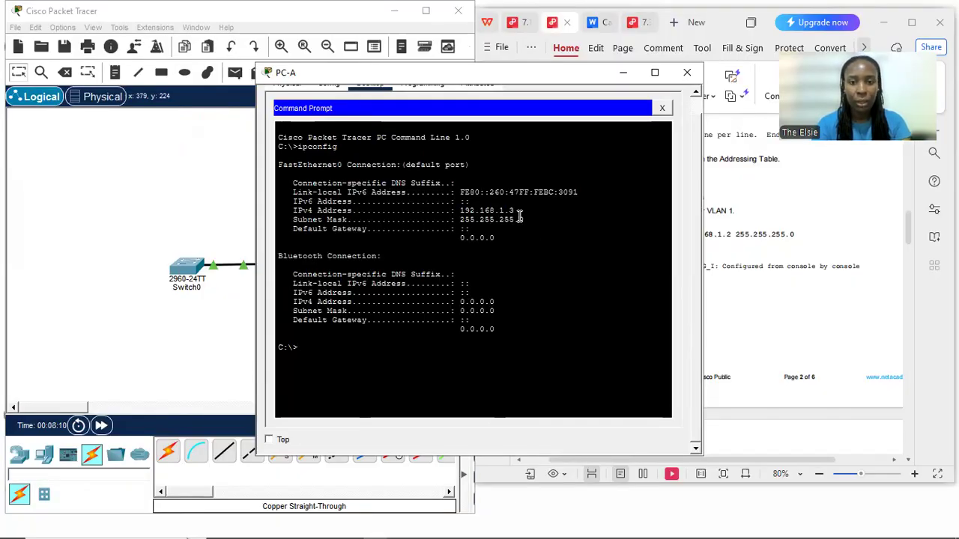
pyautogui.moveTo(517, 214); pyautogui.dragTo(463, 215)
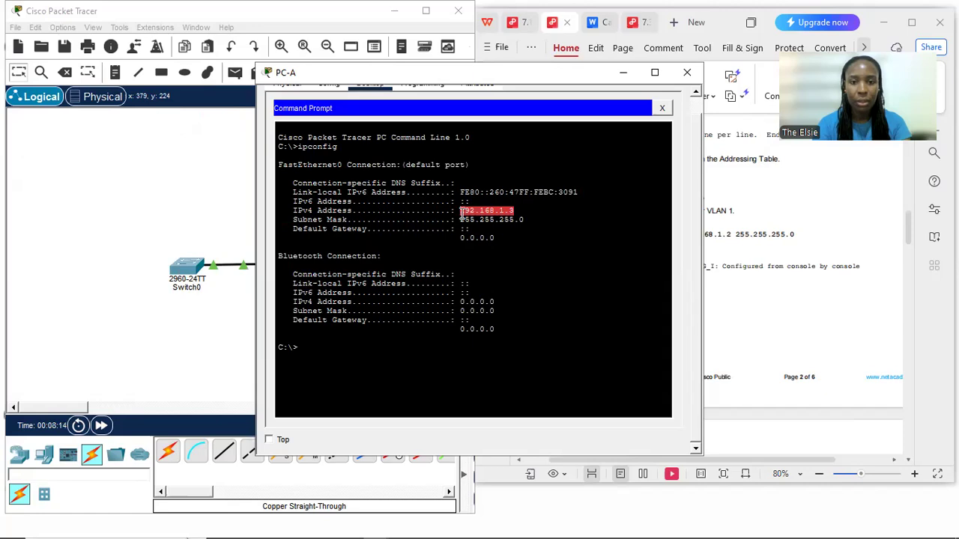
pyautogui.click(495, 220)
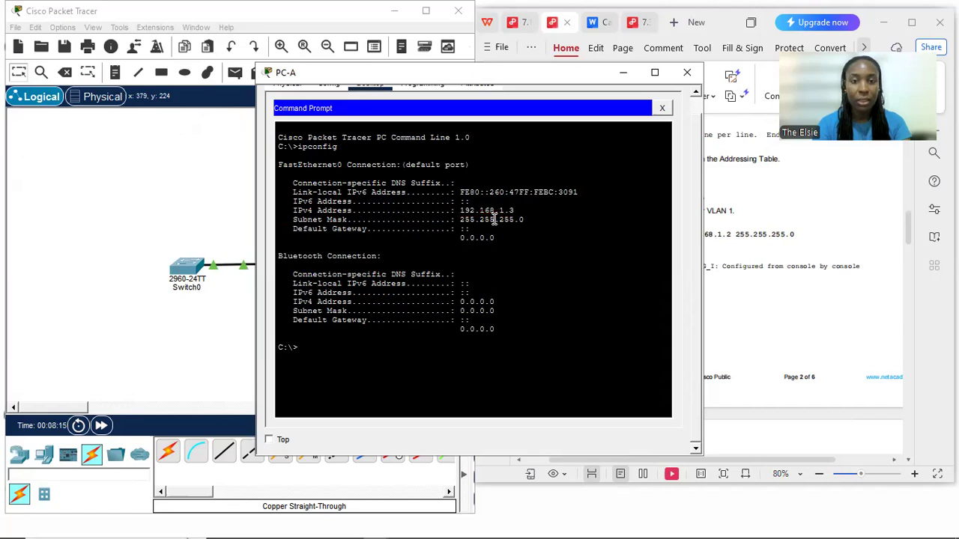
# Ping the switch at 192.168.1.2 from PC-A's command prompt
pyautogui.click(308, 347)
pyautogui.write('pi')
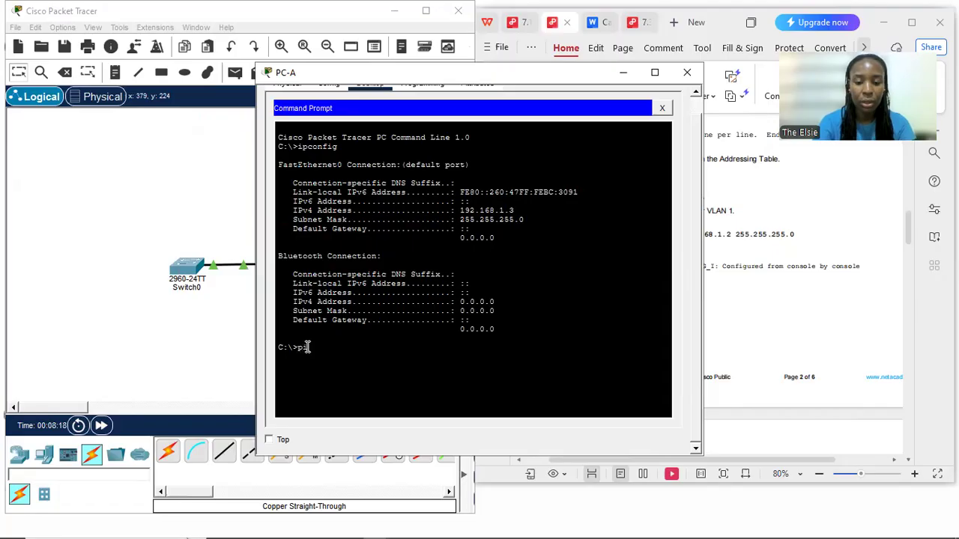
pyautogui.write('ng ')
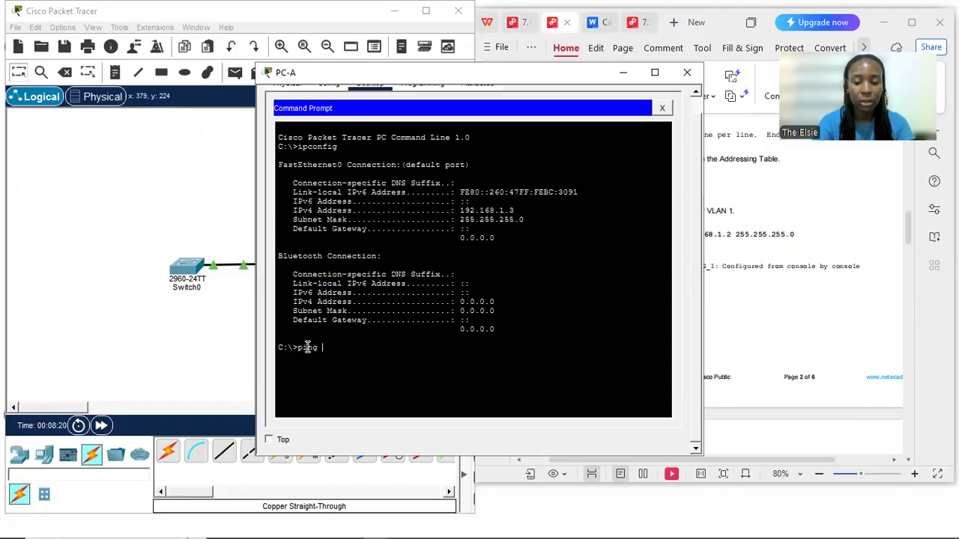
pyautogui.write('192.168.1.2')
pyautogui.press('Return')
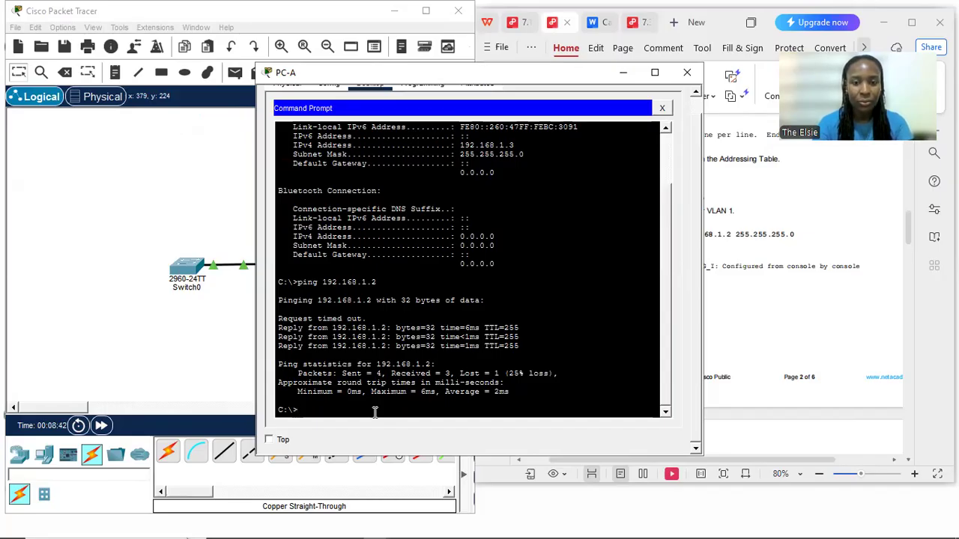
# Repeat the ping to 192.168.1.2, review its packet statistics and close PC-A's window
pyautogui.write('ping 192.1')
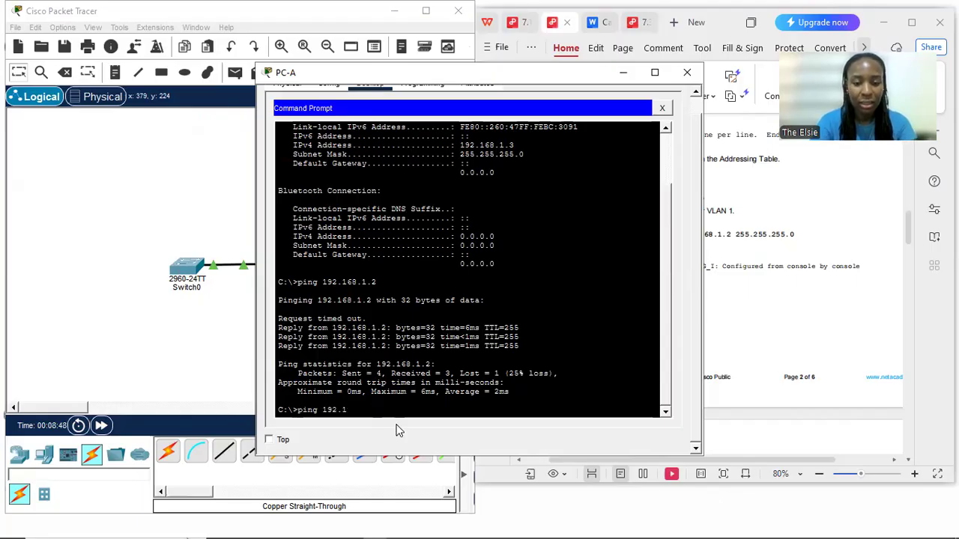
pyautogui.write('6')
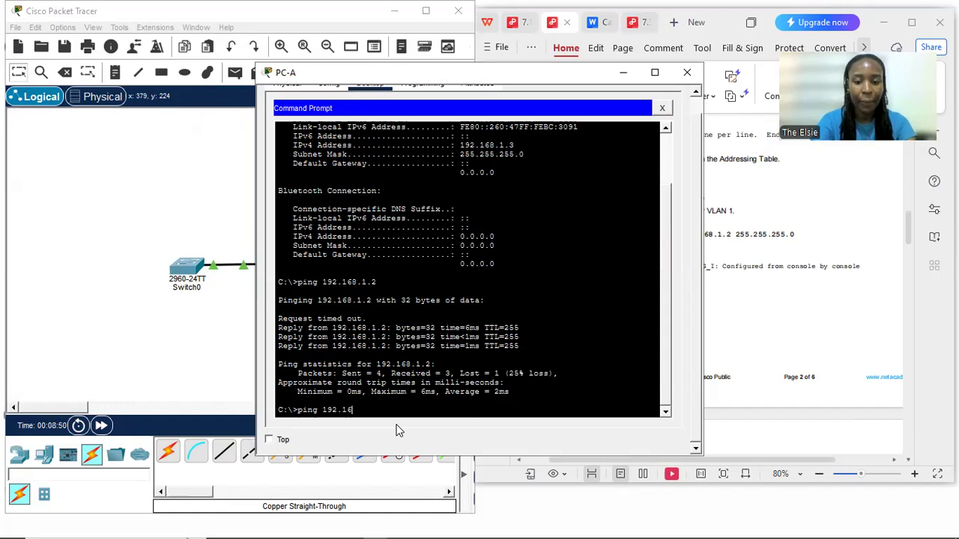
pyautogui.write('8.1.')
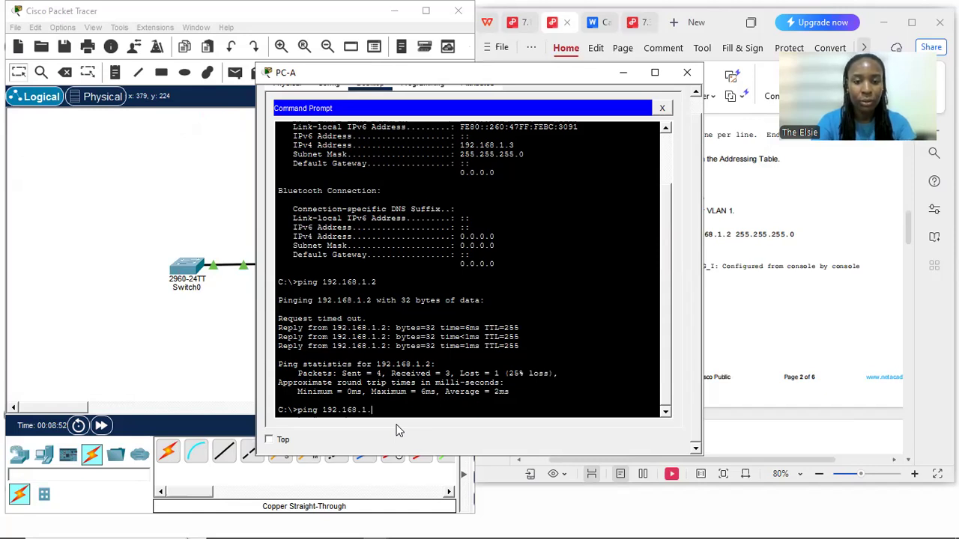
pyautogui.write('2')
pyautogui.press('Return')
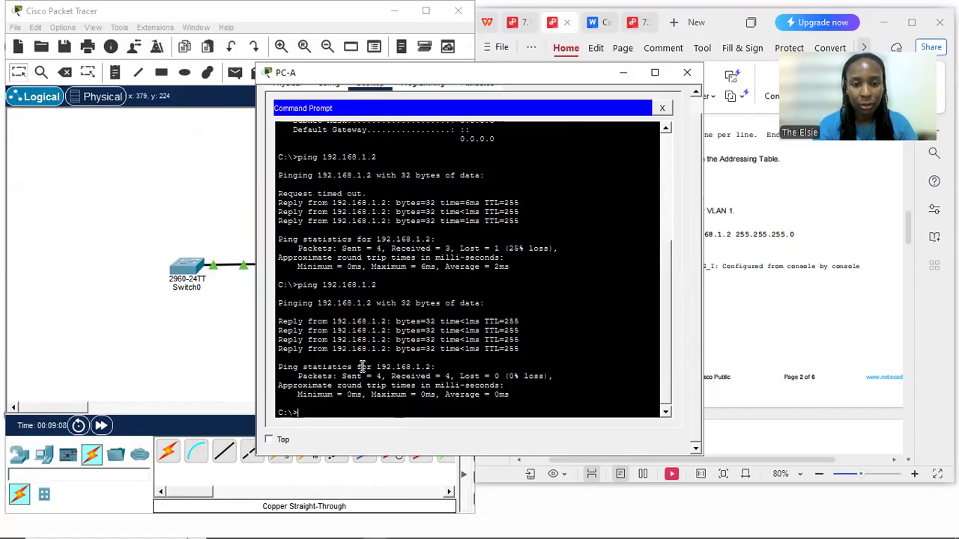
pyautogui.moveTo(302, 381); pyautogui.dragTo(566, 375)
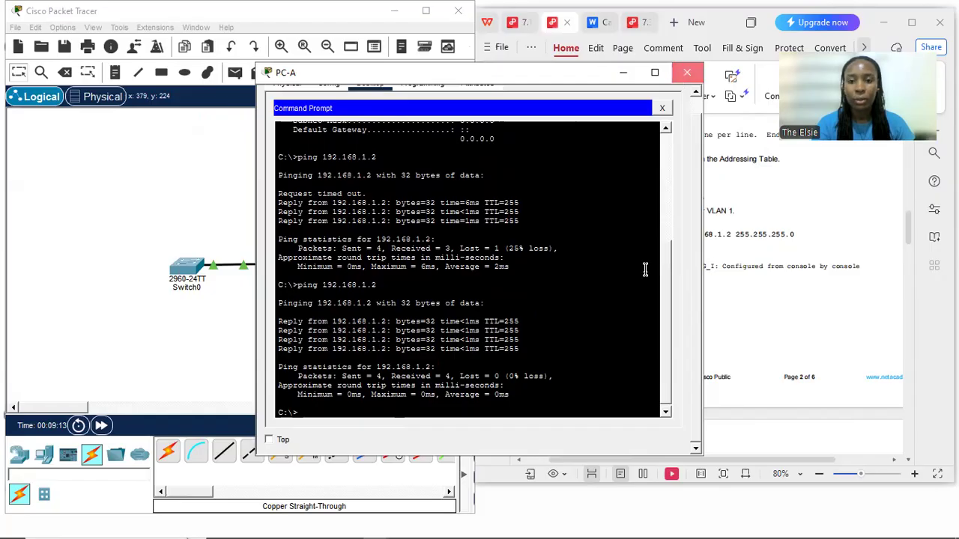
pyautogui.click(687, 72)
# Read the lab's Part 2 introduction and Step 1 on analyzing the PC-A NIC's MAC address with ipconfig /all
pyautogui.click(678, 344)
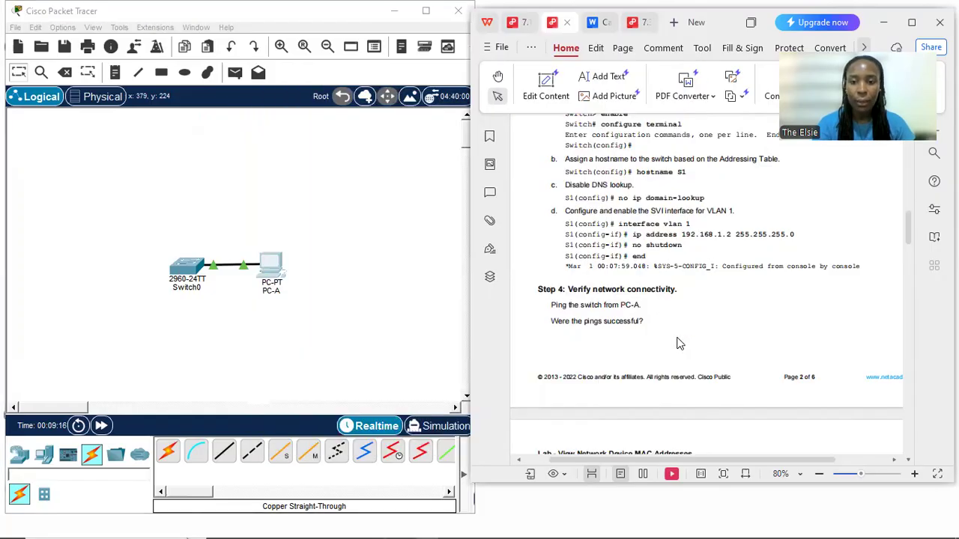
pyautogui.scroll(-5, 677, 341)
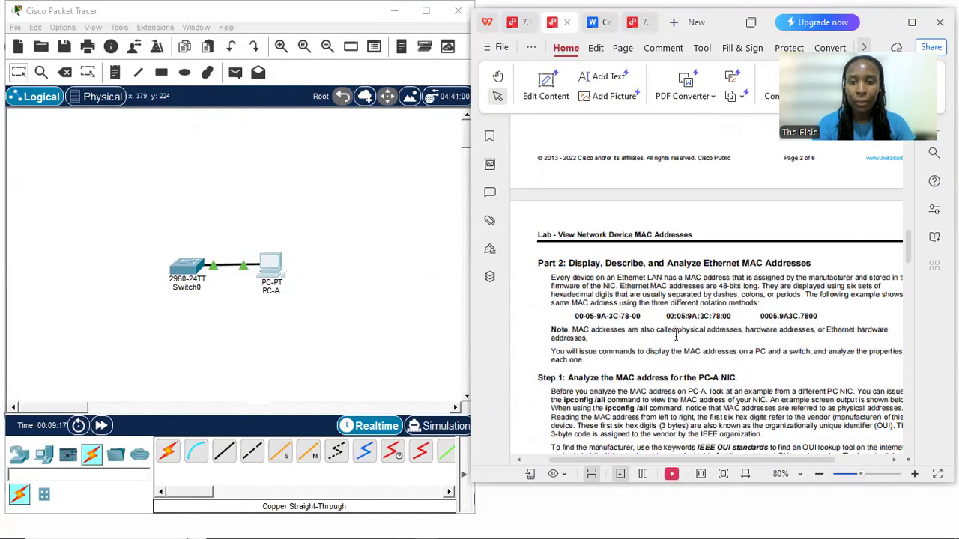
pyautogui.hscroll(2, 675, 337)
pyautogui.hscroll(1, 676, 336)
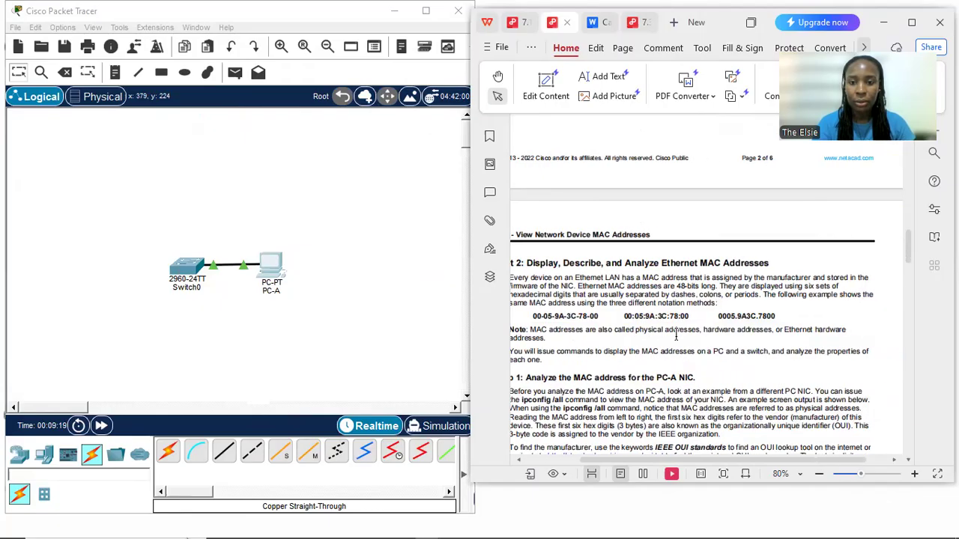
pyautogui.hscroll(-1, 676, 336)
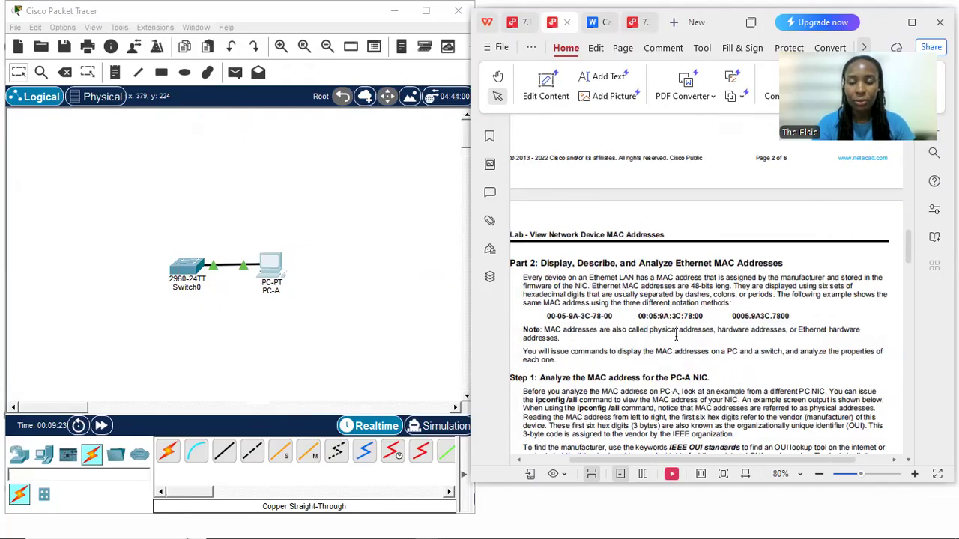
pyautogui.scroll(-1, 676, 337)
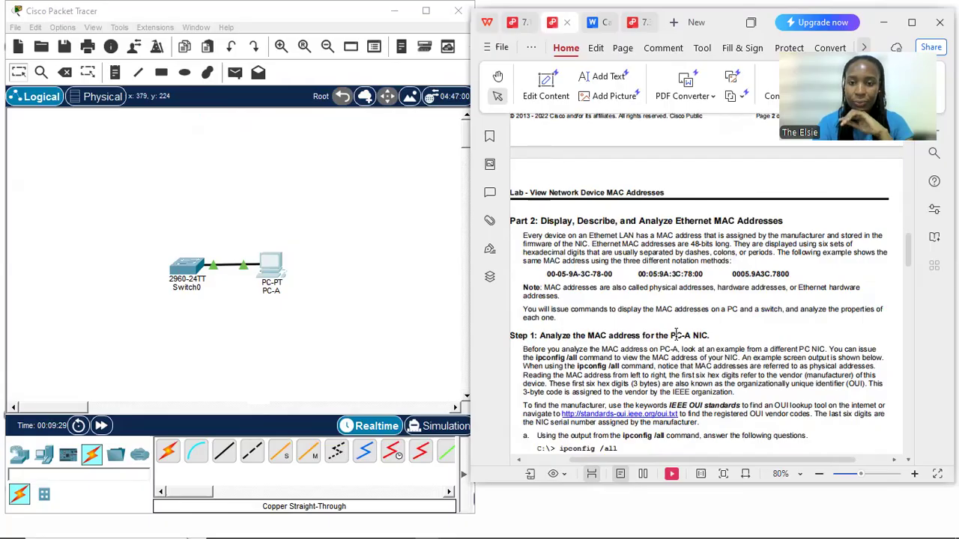
pyautogui.scroll(-2, 676, 336)
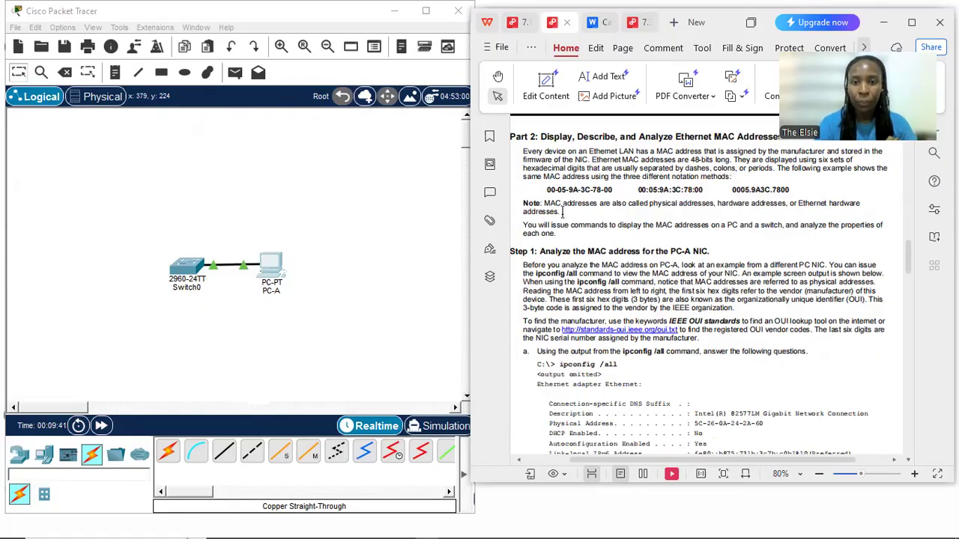
pyautogui.scroll(-3, 642, 312)
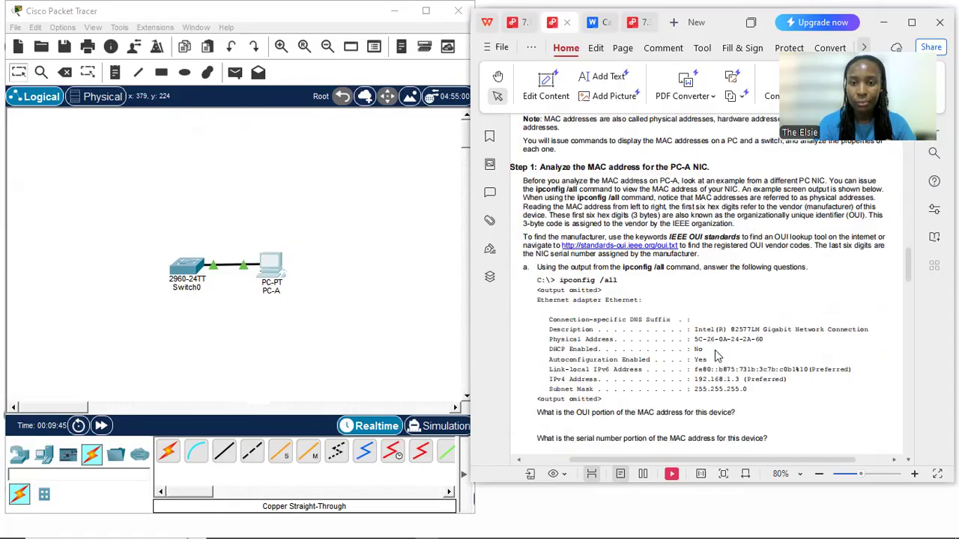
pyautogui.scroll(-2, 715, 356)
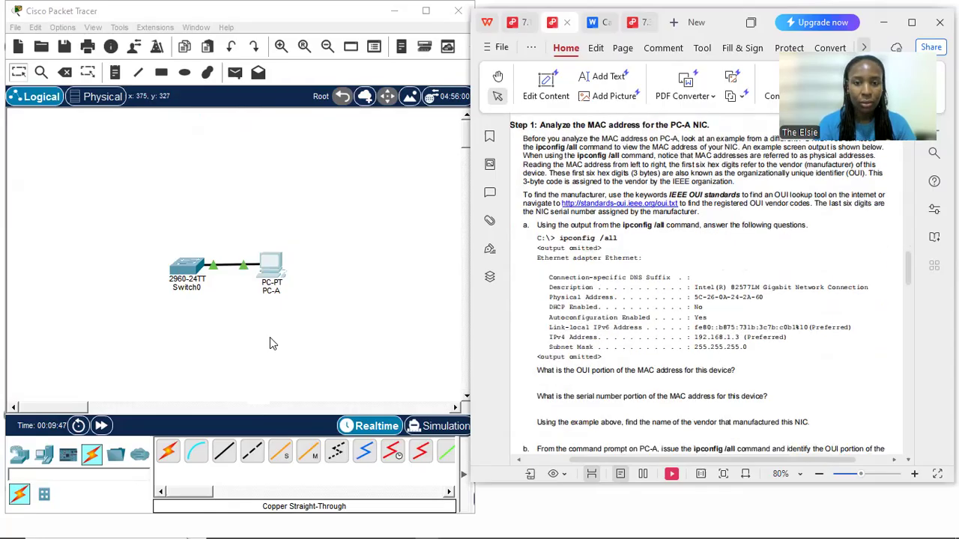
# Reopen PC-A's command prompt and try to list its full network configuration with ipconfig/all
pyautogui.click(277, 262)
pyautogui.click(277, 263)
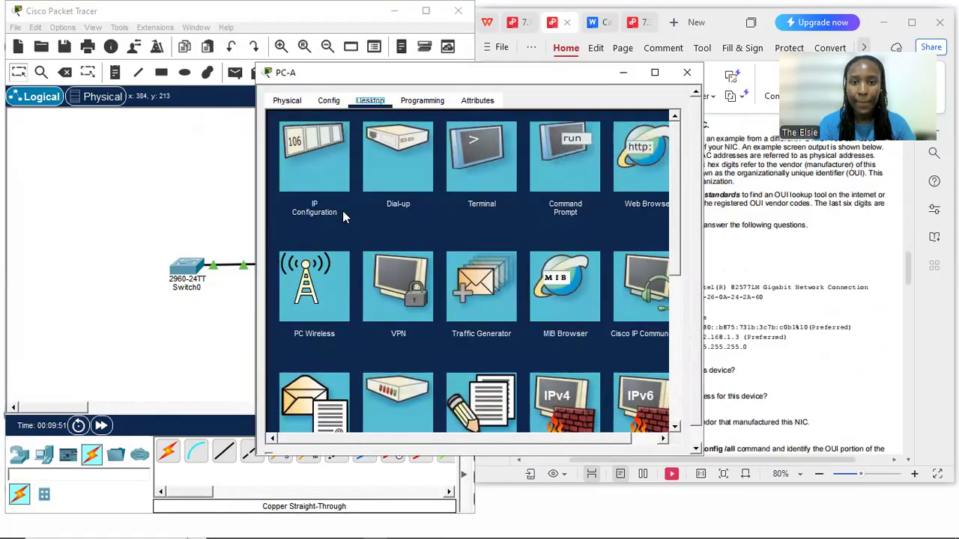
pyautogui.click(560, 151)
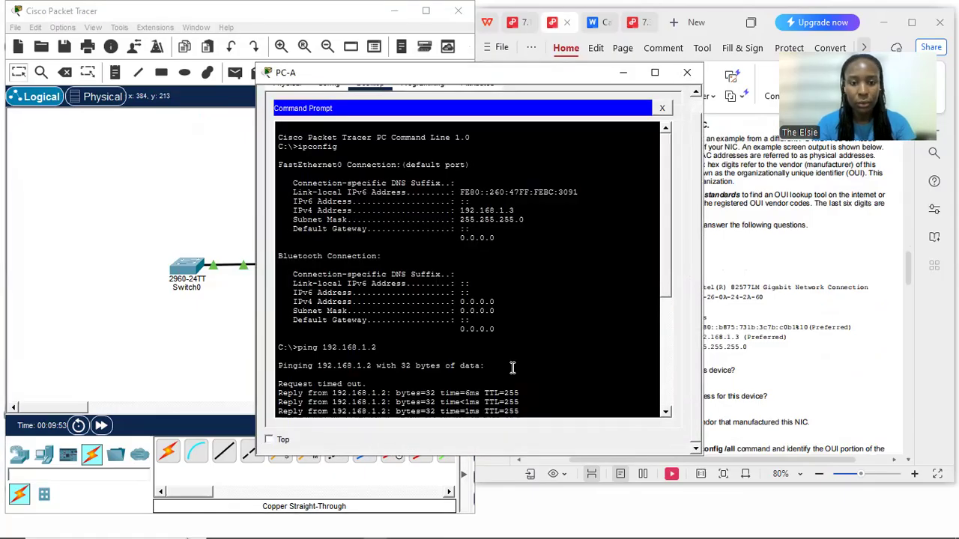
pyautogui.scroll(-5, 514, 368)
pyautogui.write('ip')
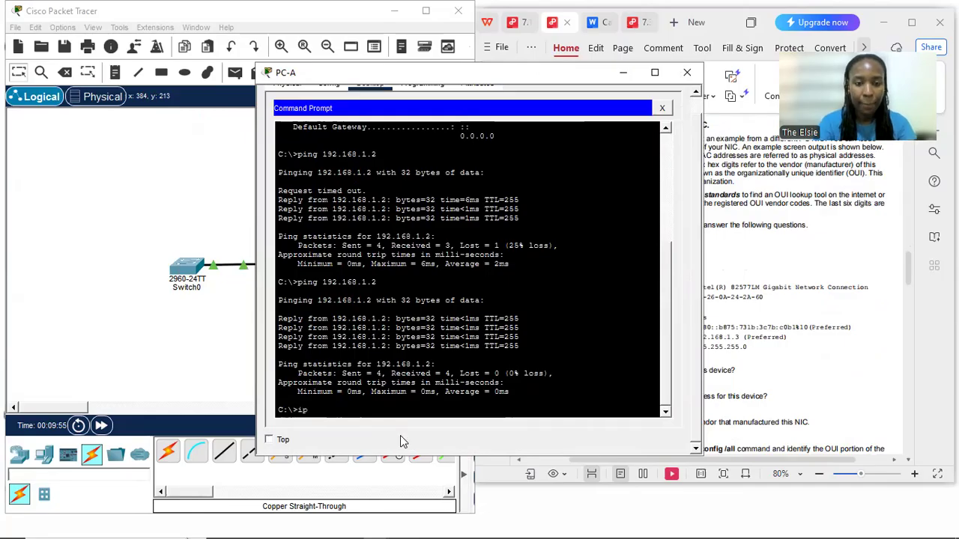
pyautogui.write('config')
pyautogui.press('BackSpace')
pyautogui.write('f')
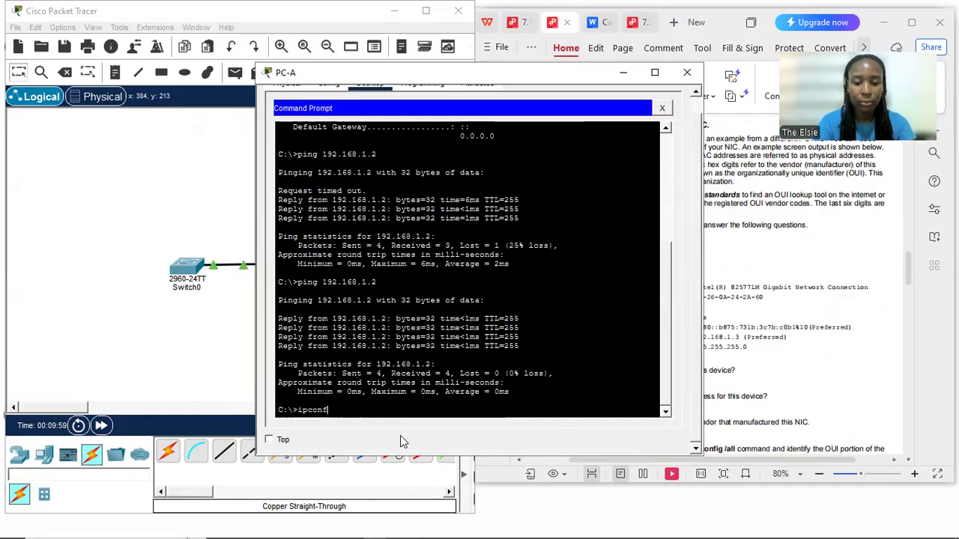
pyautogui.write('ig/all')
pyautogui.press('Return')
# Run ipconfig on PC-A and move its window clear of the lab document to compare both outputs
pyautogui.write('i')
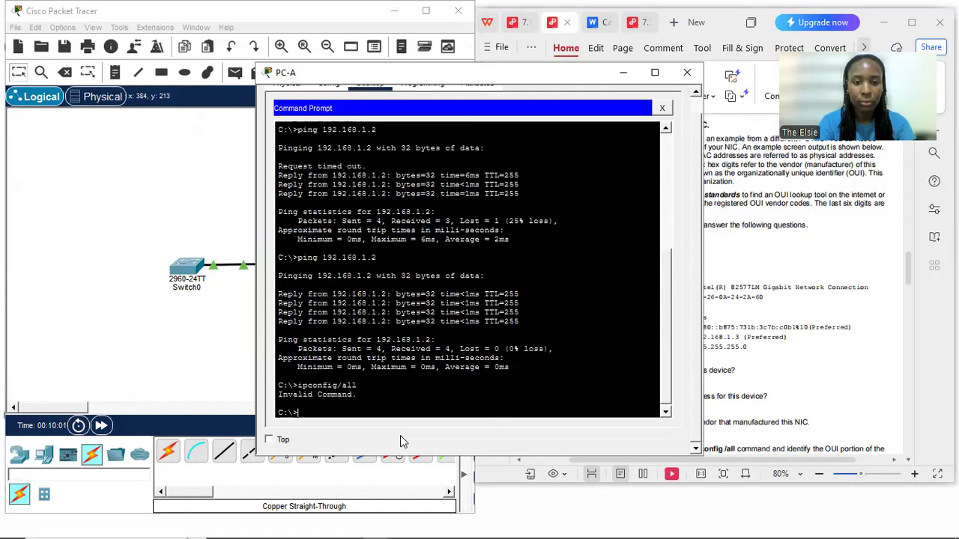
pyautogui.write('onfig')
pyautogui.press('Return')
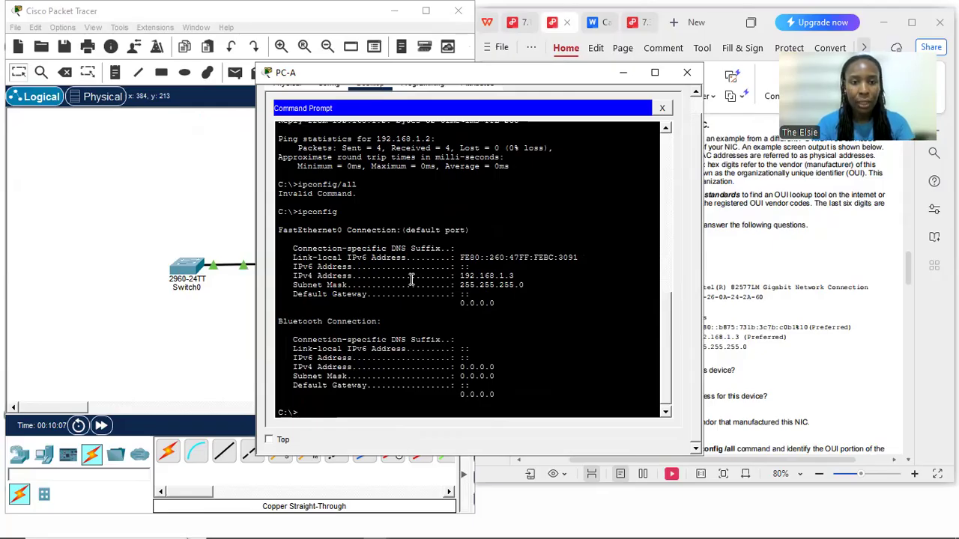
pyautogui.scroll(-1, 483, 330)
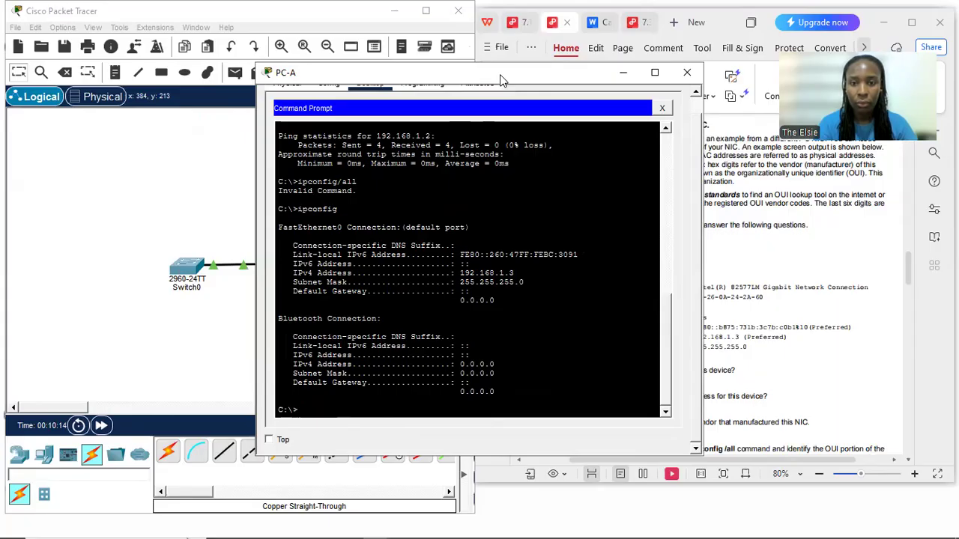
pyautogui.moveTo(502, 81); pyautogui.dragTo(311, 82)
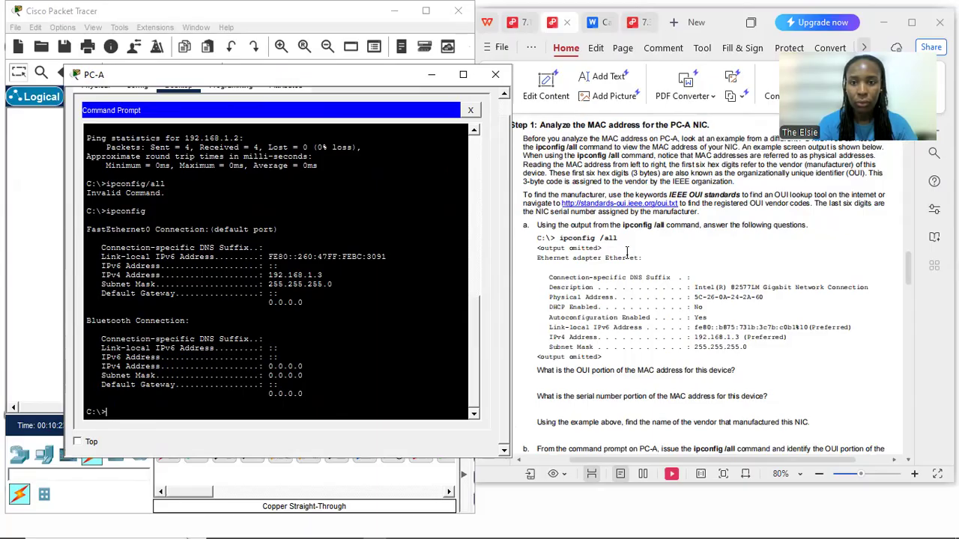
# Read the lab's Step 2 on finding the switch's MAC address with show interfaces vlan 1 and close PC-A's window
pyautogui.click(707, 278)
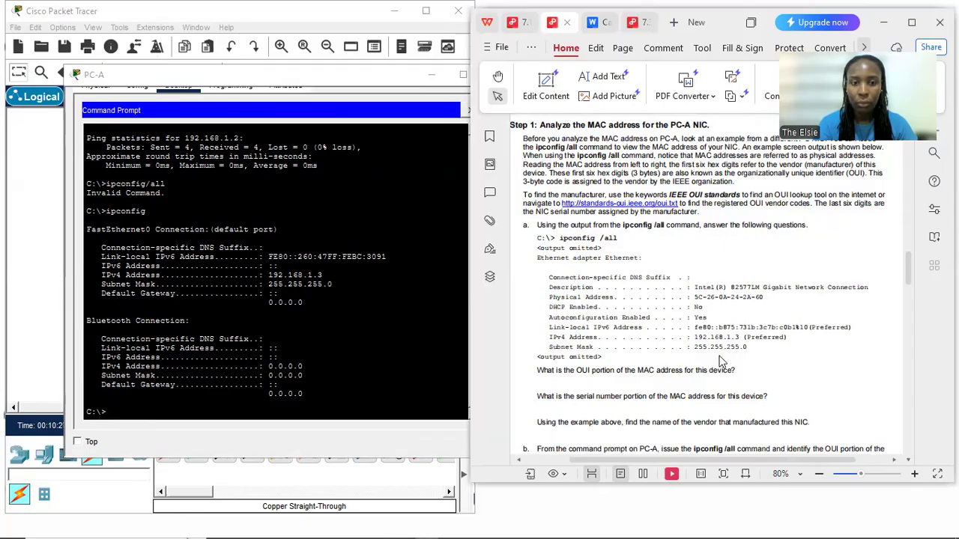
pyautogui.scroll(-3, 721, 358)
pyautogui.scroll(-12, 720, 354)
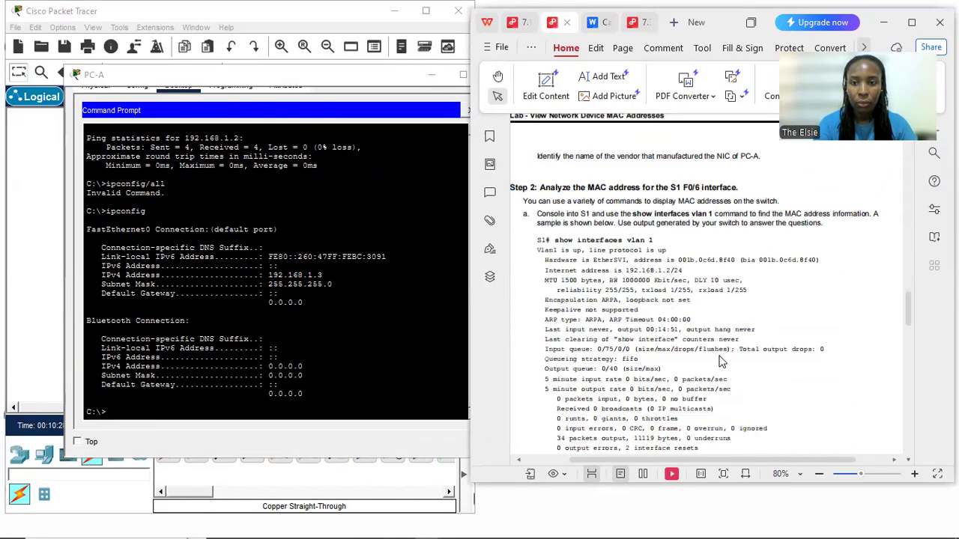
pyautogui.scroll(-1, 720, 361)
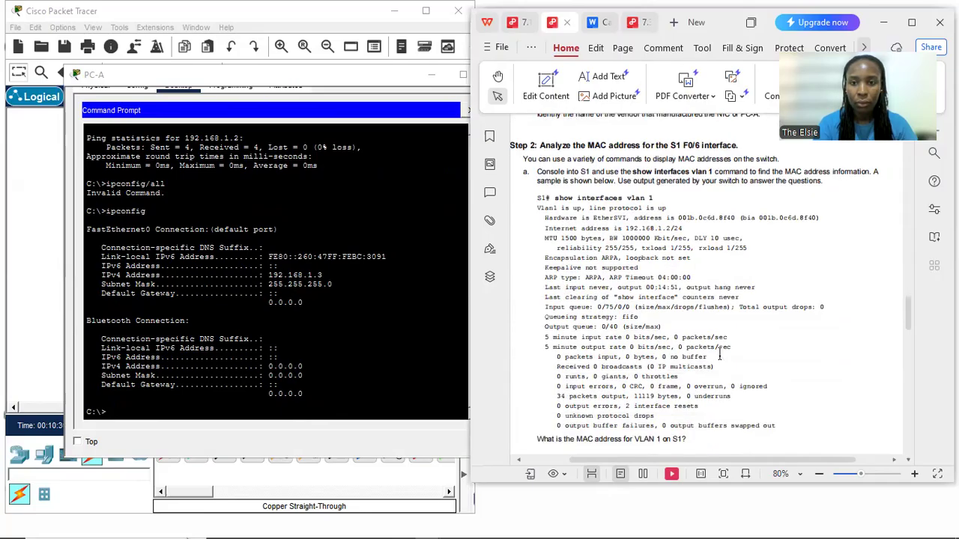
pyautogui.click(180, 86)
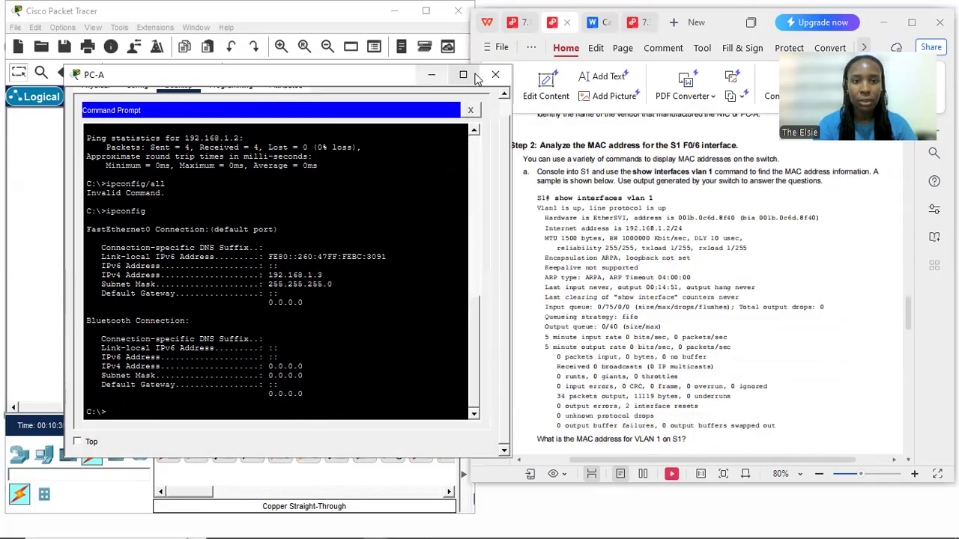
pyautogui.click(500, 75)
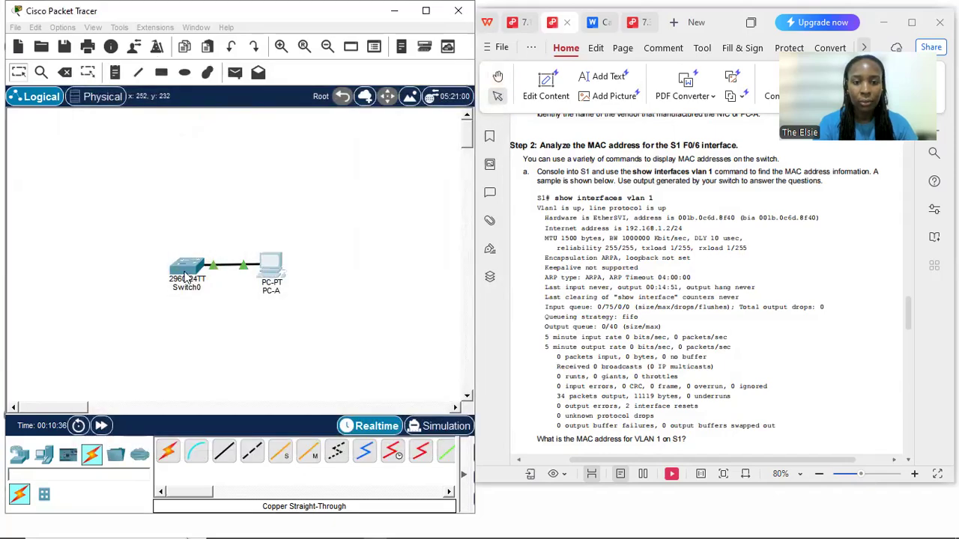
# Run show interfaces vlan 1 on Switch0's command line and highlight the hardware address in the output
pyautogui.click(188, 214)
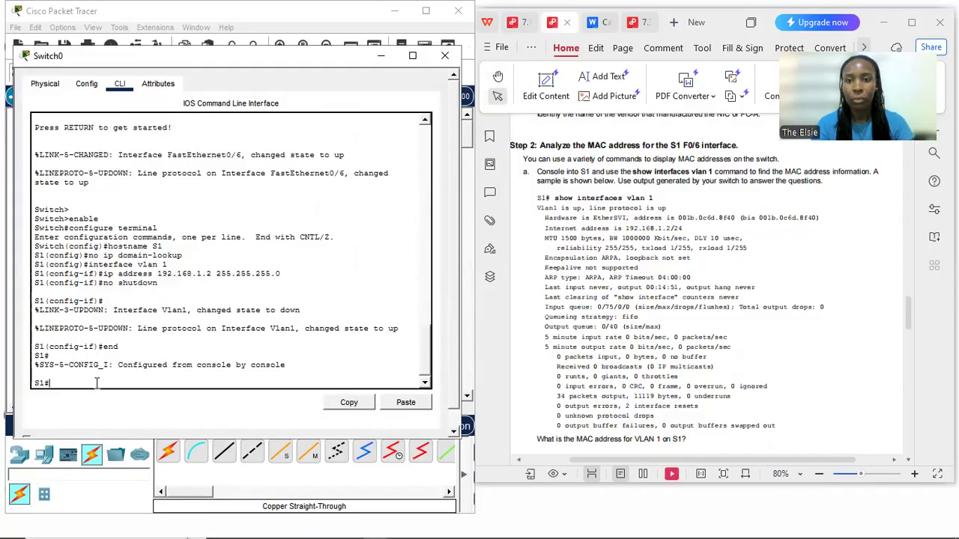
pyautogui.press('Return')
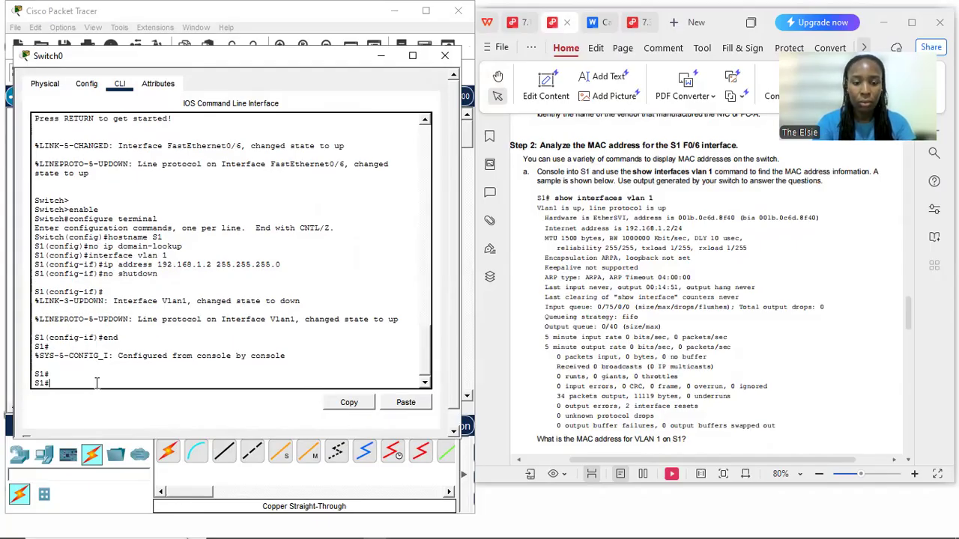
pyautogui.write('show')
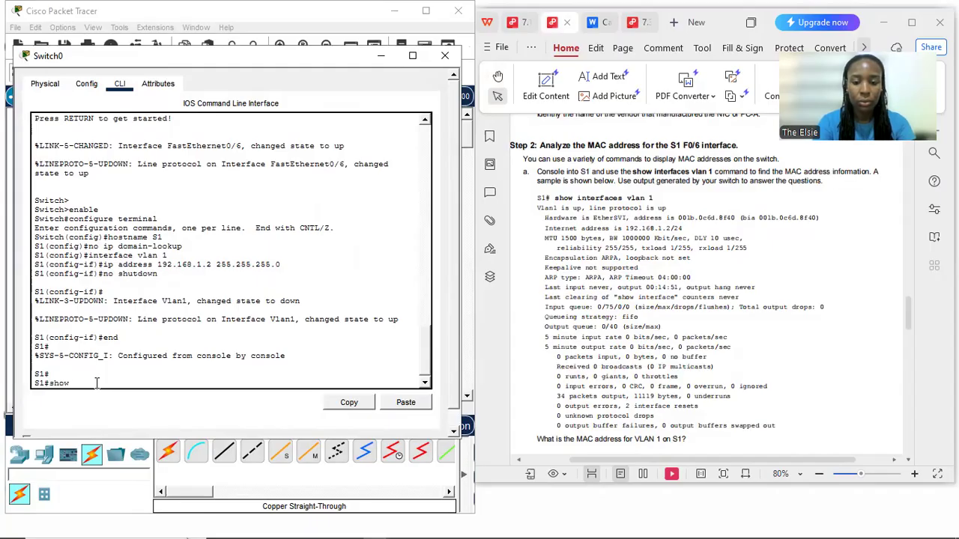
pyautogui.write(' interfaces vlan 1')
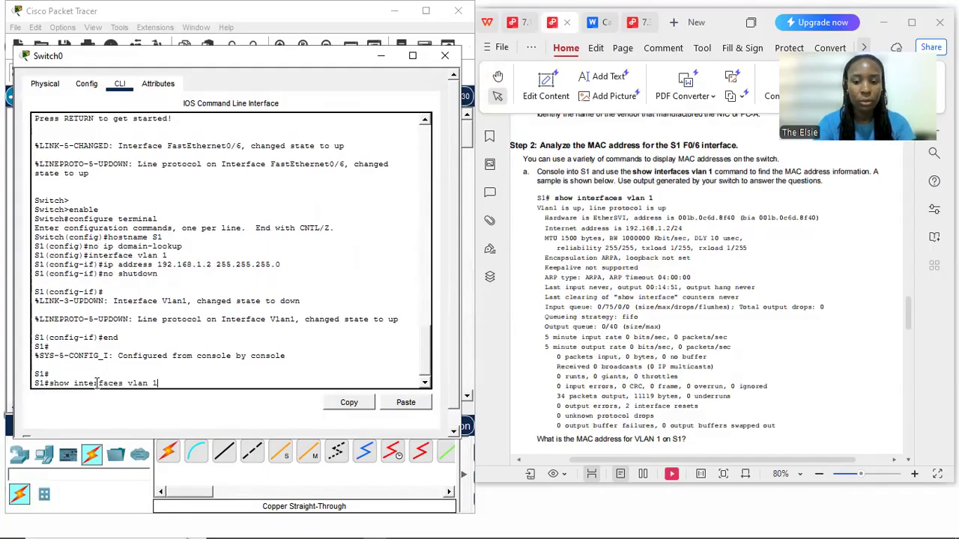
pyautogui.press('Return')
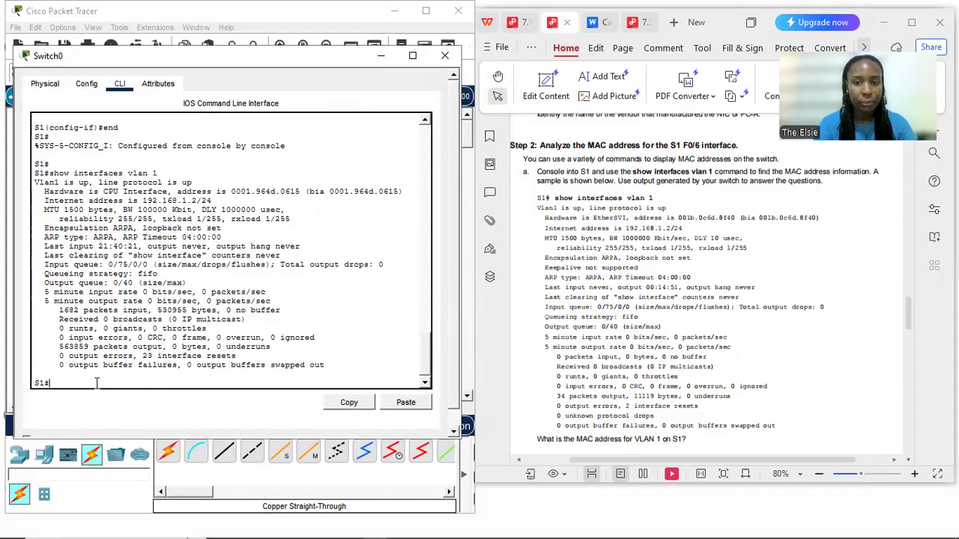
pyautogui.press('Return')
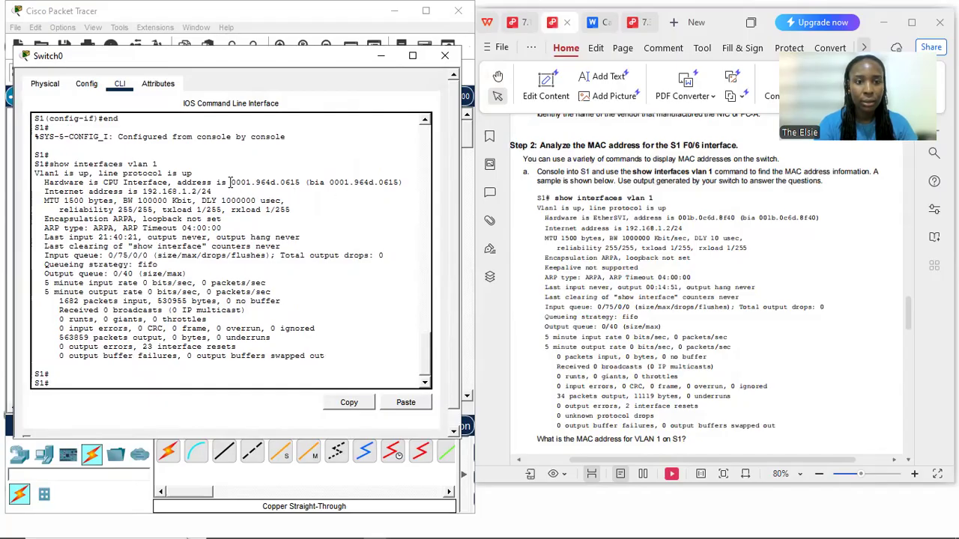
pyautogui.moveTo(230, 182); pyautogui.dragTo(399, 182)
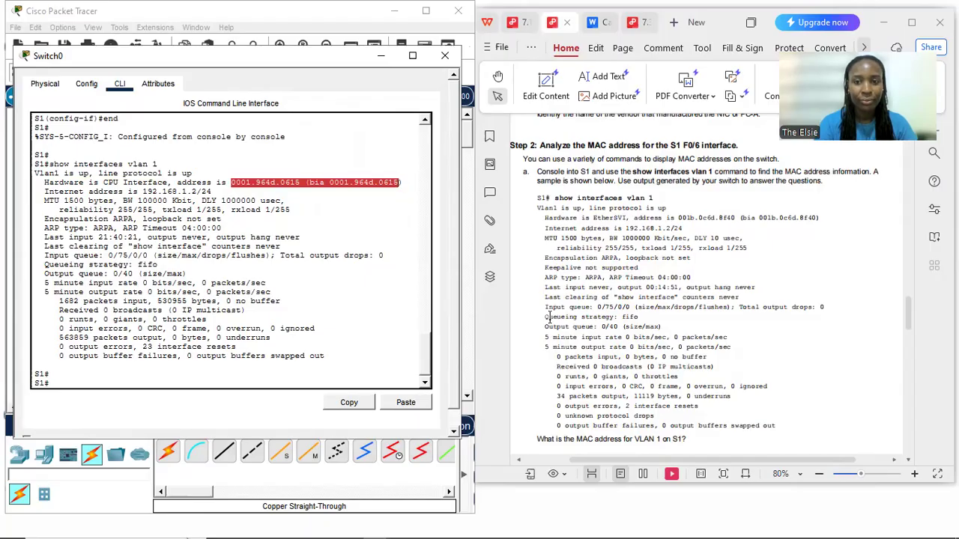
pyautogui.click(202, 193)
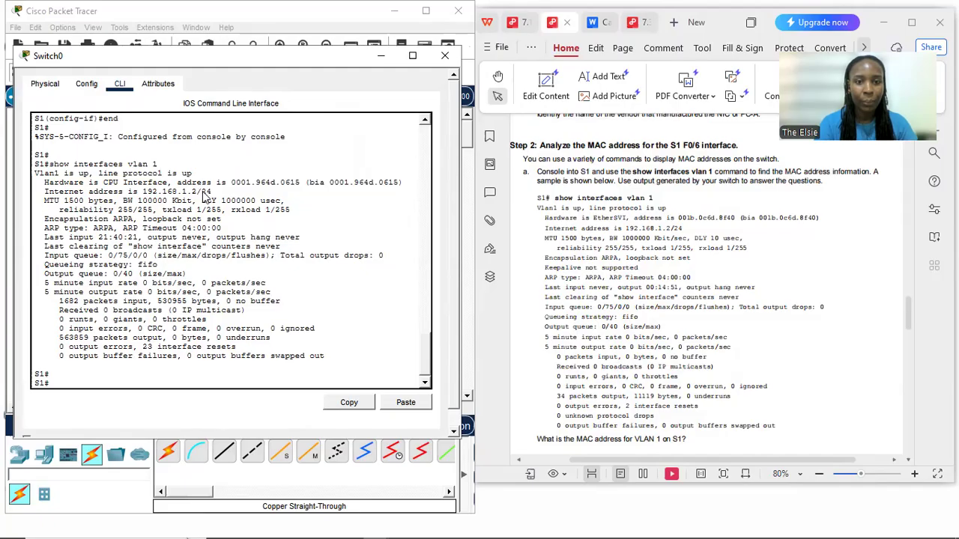
# Read the lab's Step 2b on displaying MAC addresses and run show arp on S1
pyautogui.click(613, 321)
pyautogui.scroll(-10, 613, 321)
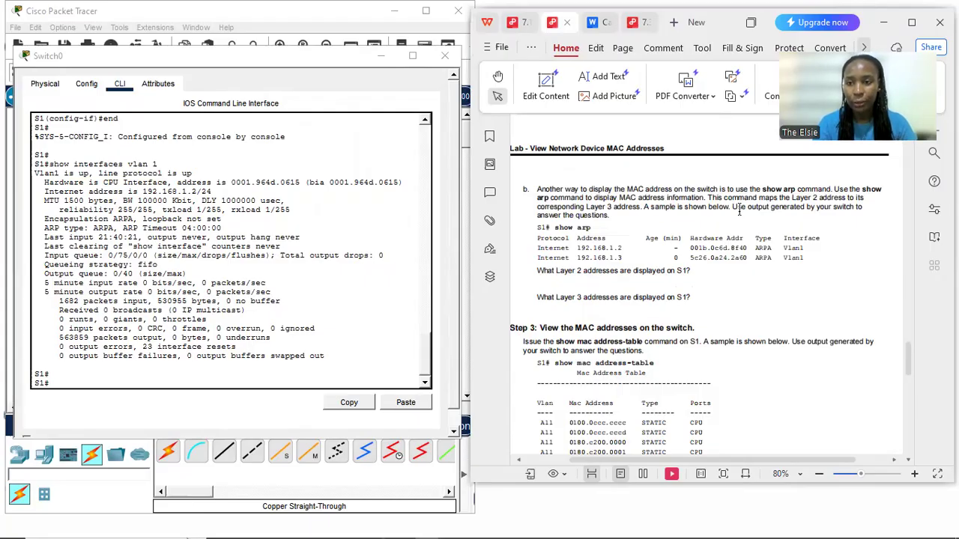
pyautogui.click(94, 385)
pyautogui.write('show')
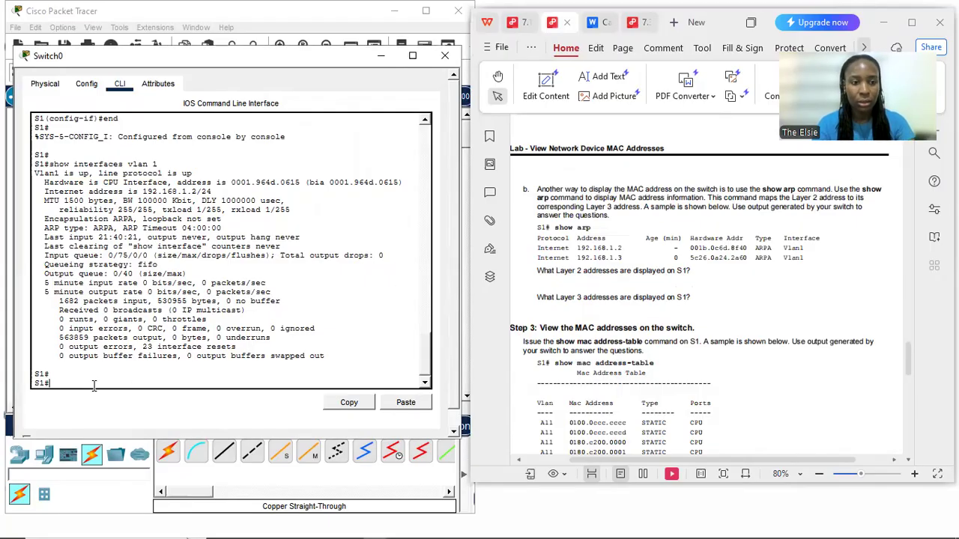
pyautogui.write(' arp')
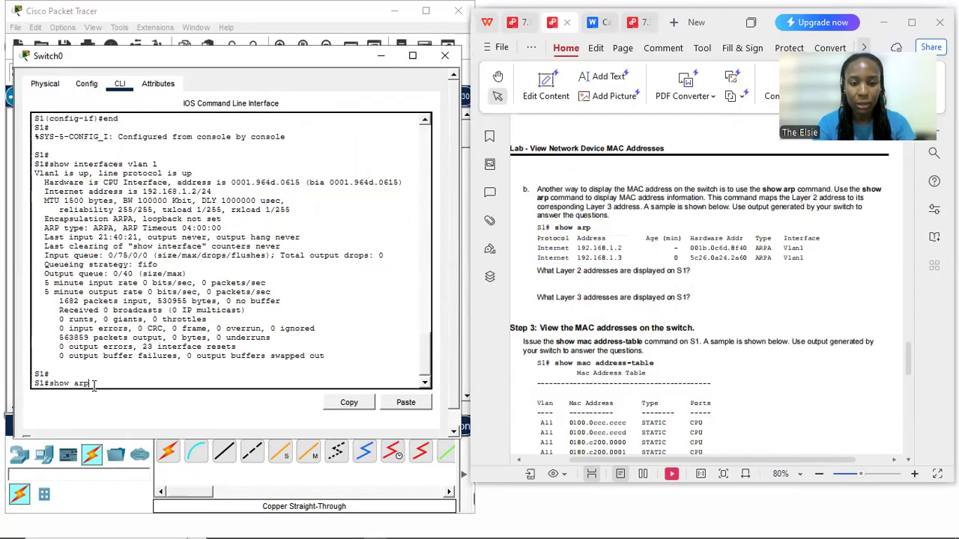
pyautogui.press('Return')
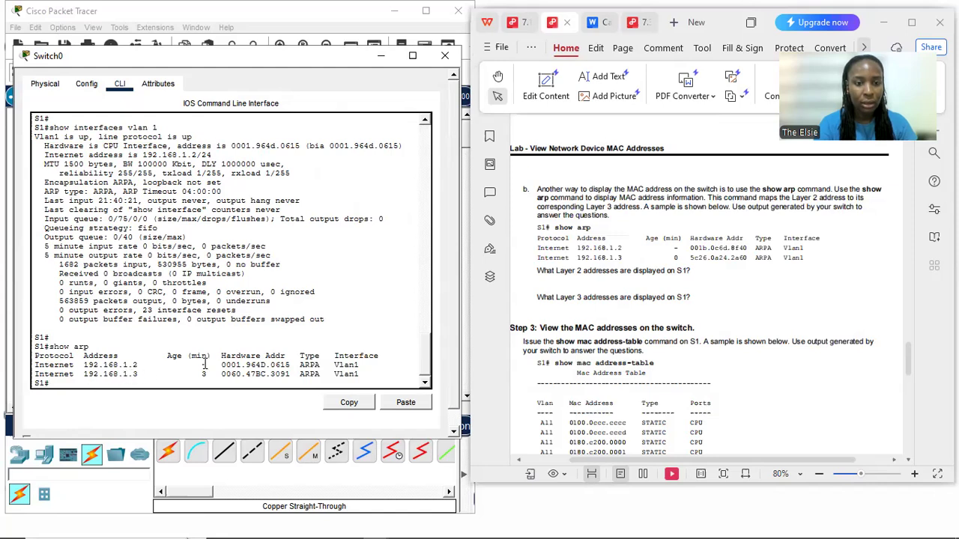
# Examine S1's ARP table, highlighting the hardware address of 192.168.1.2 and the IP and hardware addresses of 192.168.1.3
pyautogui.moveTo(210, 364); pyautogui.dragTo(368, 366)
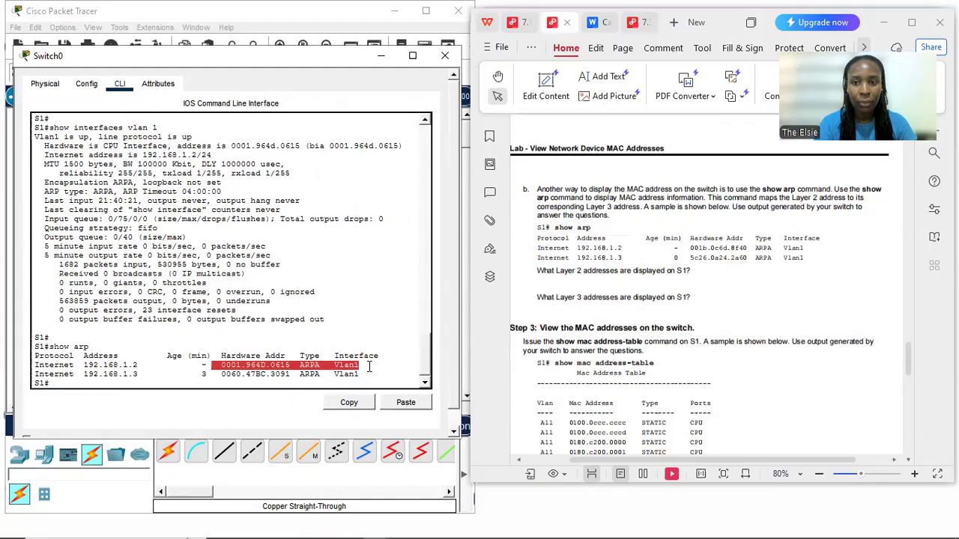
pyautogui.click(216, 373)
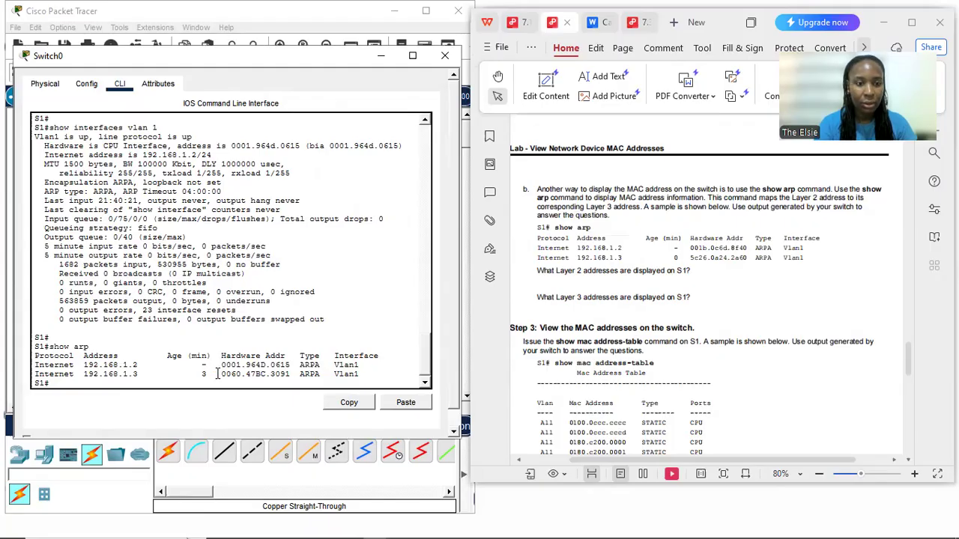
pyautogui.moveTo(217, 373); pyautogui.dragTo(290, 377)
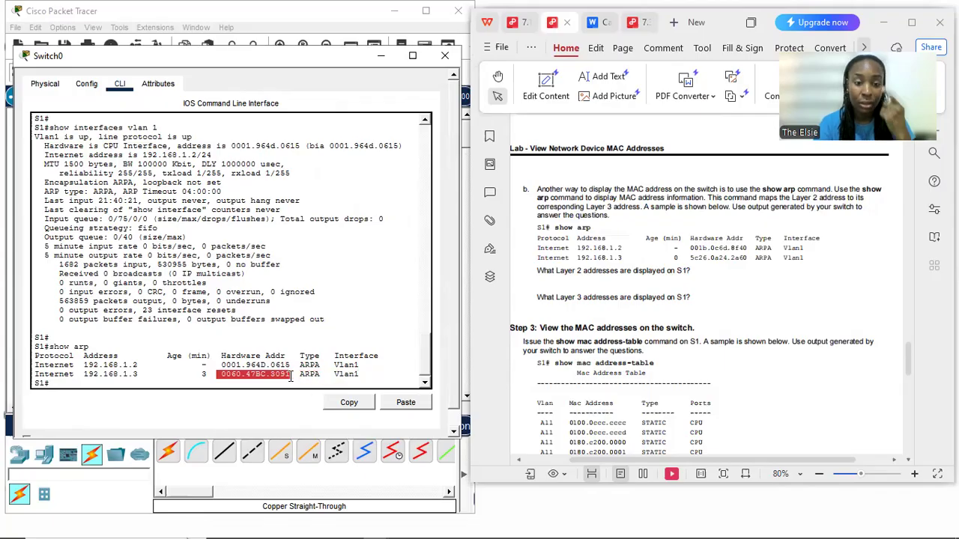
pyautogui.click(149, 375)
pyautogui.moveTo(139, 377); pyautogui.dragTo(39, 377)
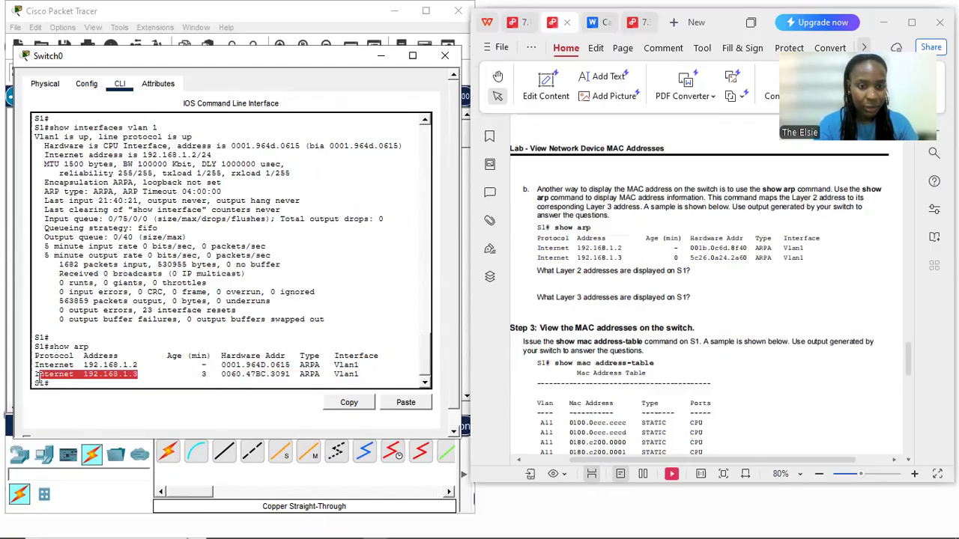
pyautogui.click(241, 377)
pyautogui.moveTo(221, 376); pyautogui.dragTo(297, 373)
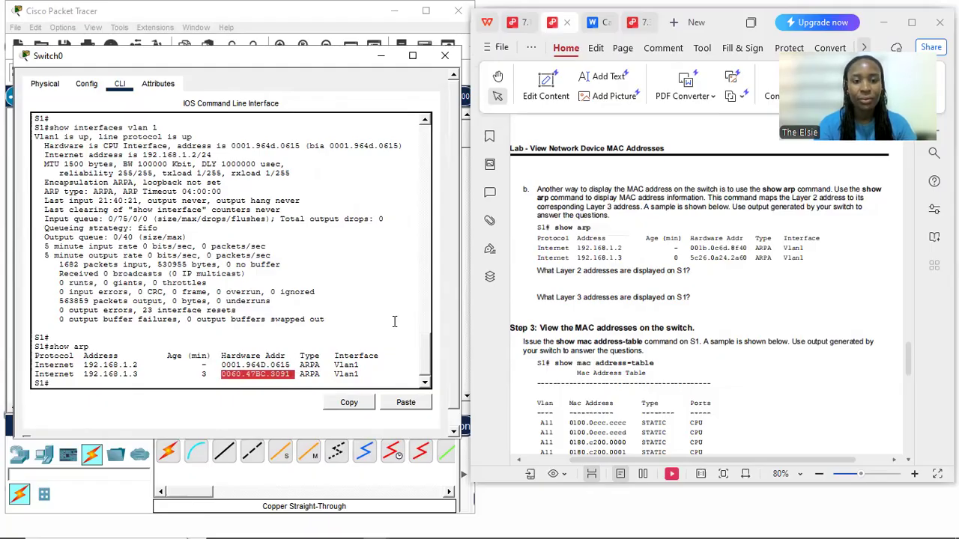
# Minimize the switch's window and look through PC-A's IP Configuration for its MAC address
pyautogui.click(389, 58)
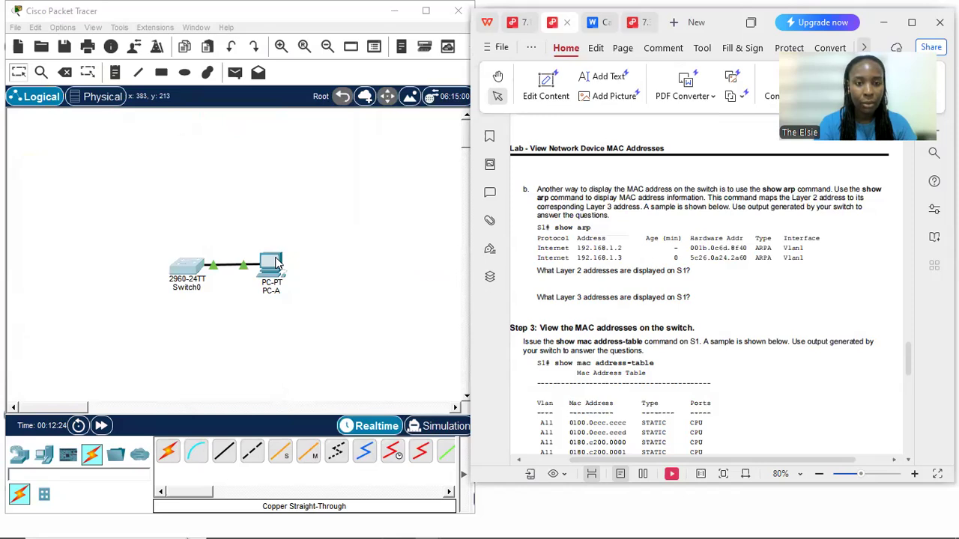
pyautogui.click(276, 287)
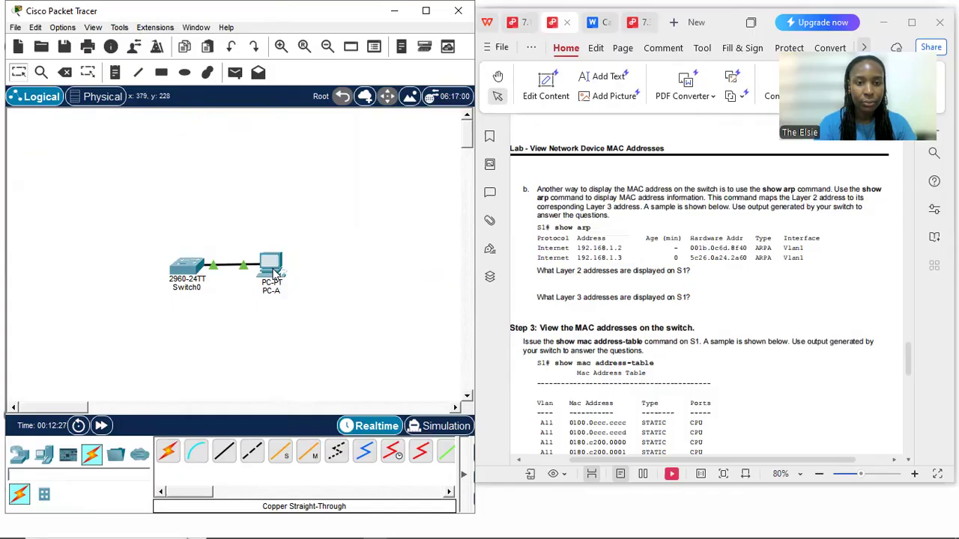
pyautogui.moveTo(275, 276)
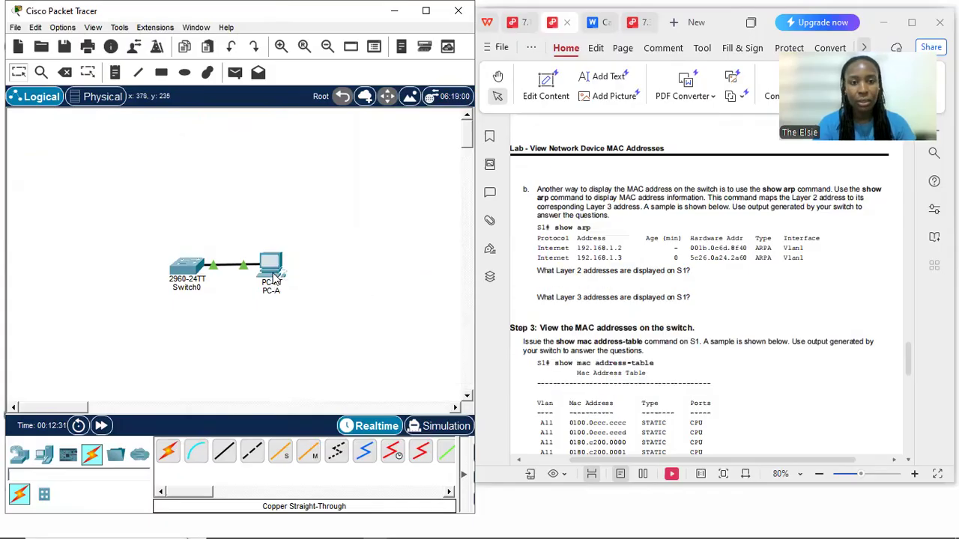
pyautogui.click(274, 279)
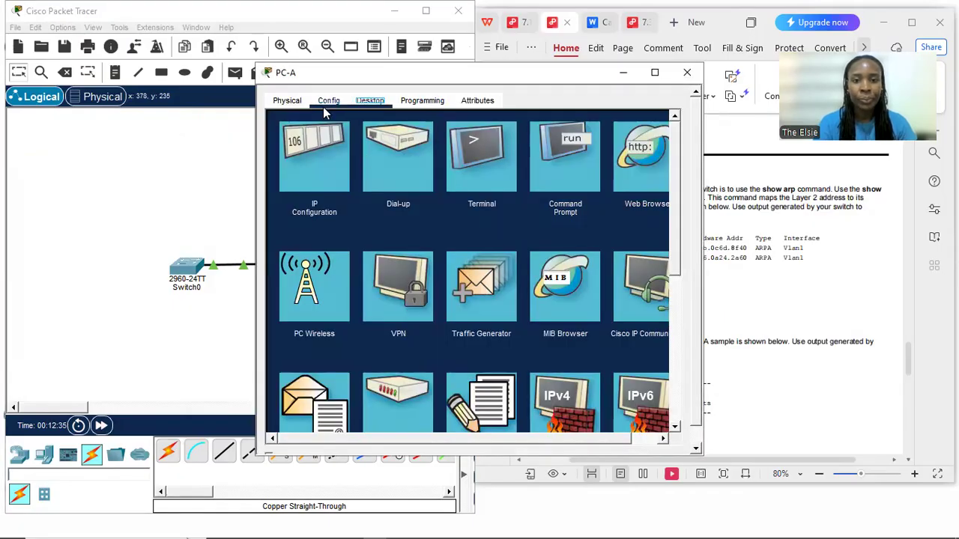
pyautogui.click(313, 196)
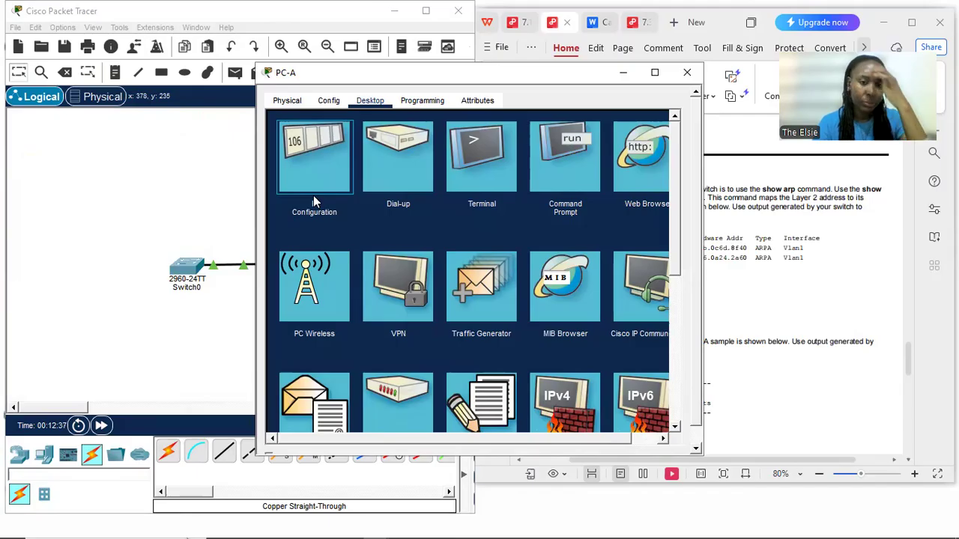
pyautogui.click(315, 183)
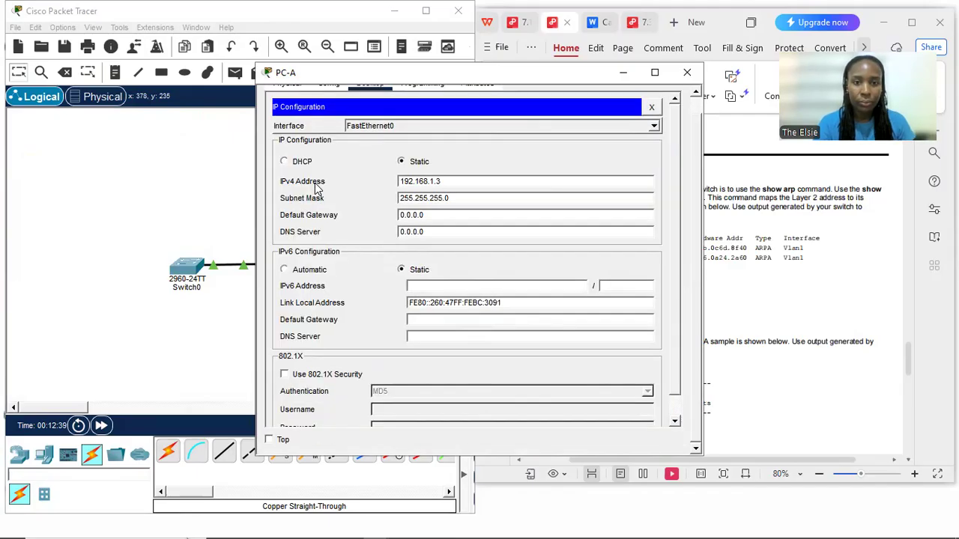
pyautogui.scroll(1, 335, 259)
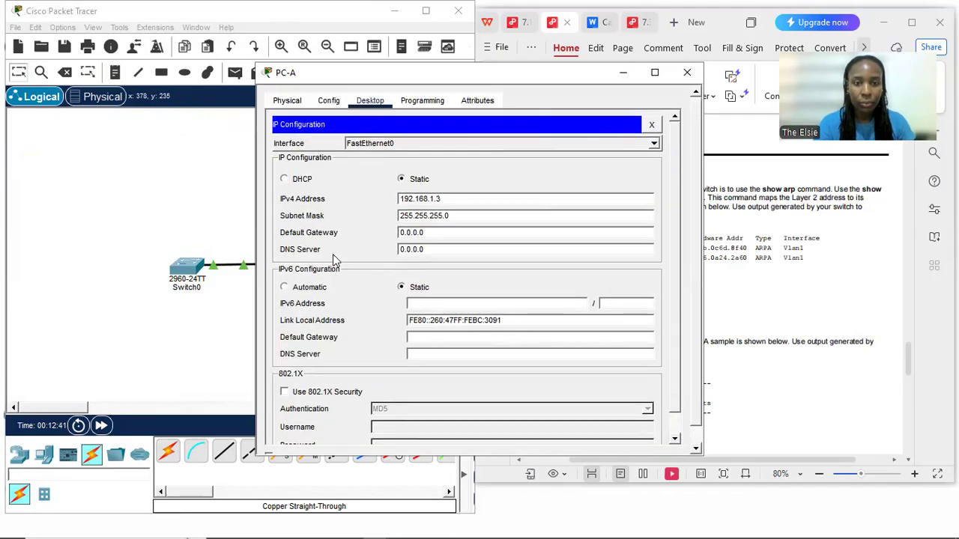
pyautogui.scroll(-2, 332, 254)
pyautogui.scroll(2, 333, 254)
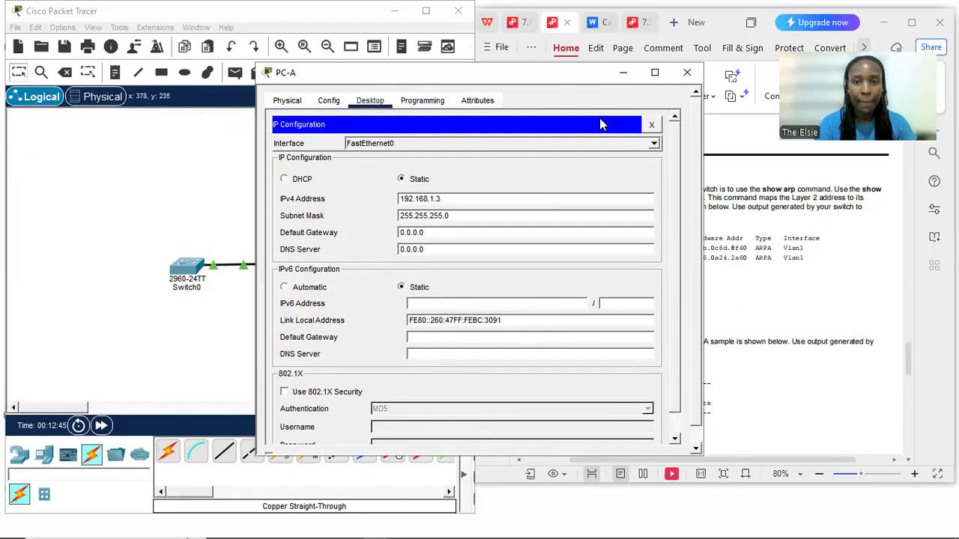
# Show PC-A's FastEthernet0 interface configuration and highlight its MAC address
pyautogui.click(371, 102)
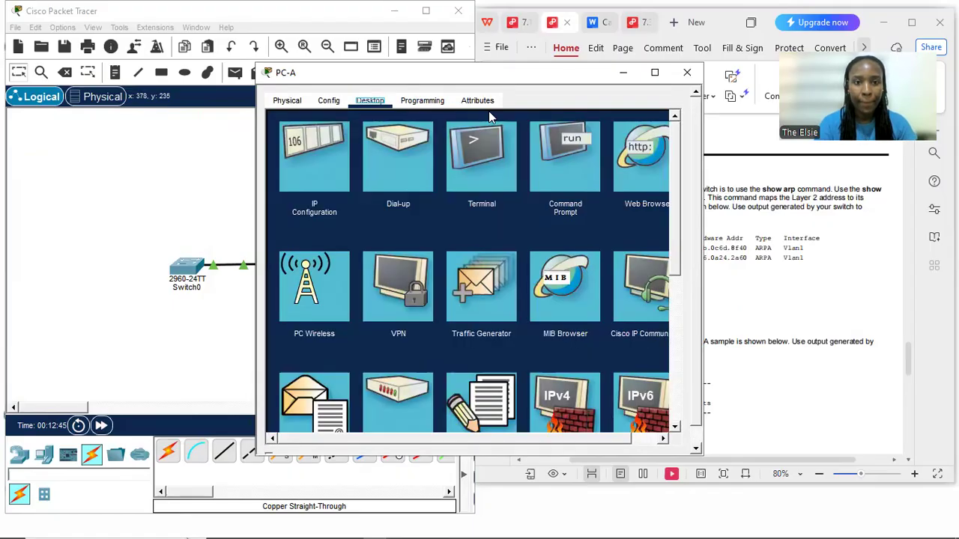
pyautogui.click(330, 101)
pyautogui.click(314, 141)
pyautogui.click(315, 151)
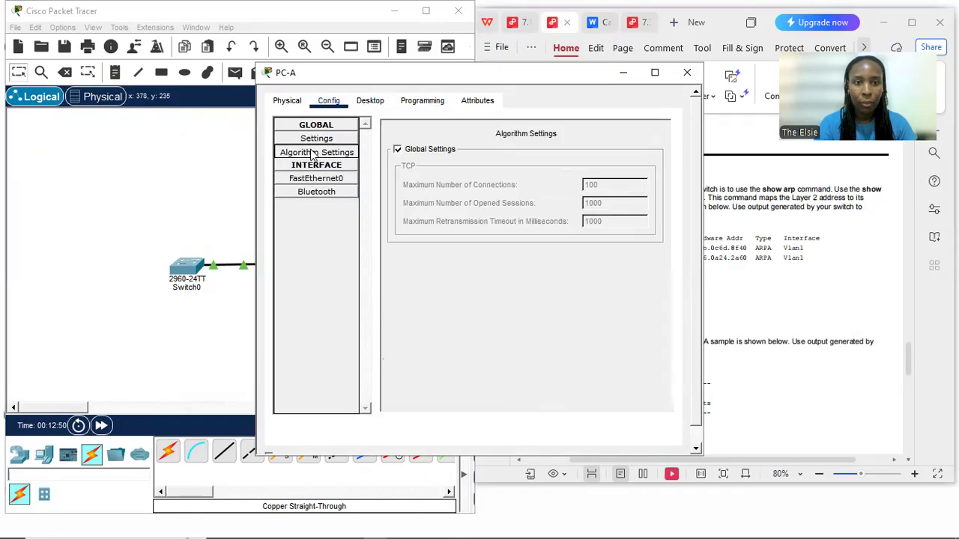
pyautogui.click(303, 180)
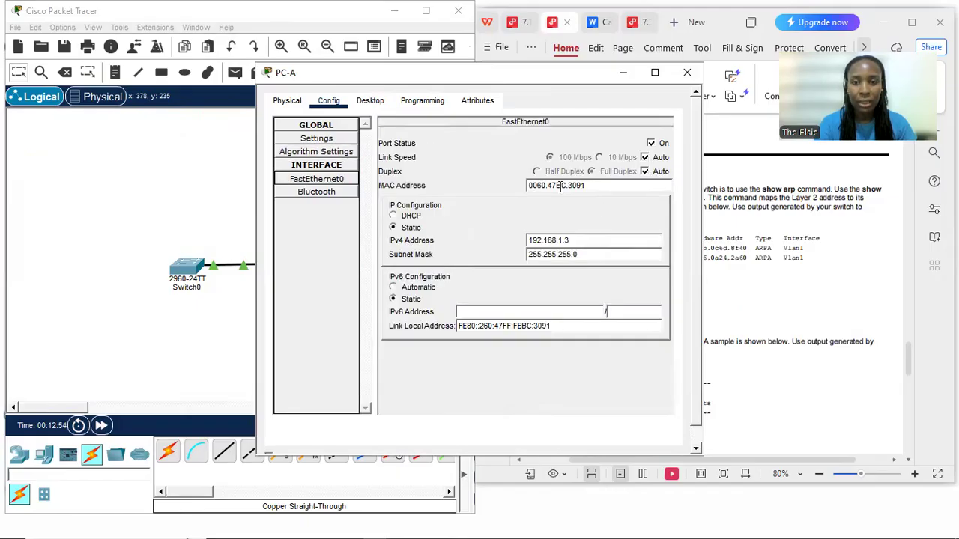
pyautogui.moveTo(585, 186); pyautogui.dragTo(526, 187)
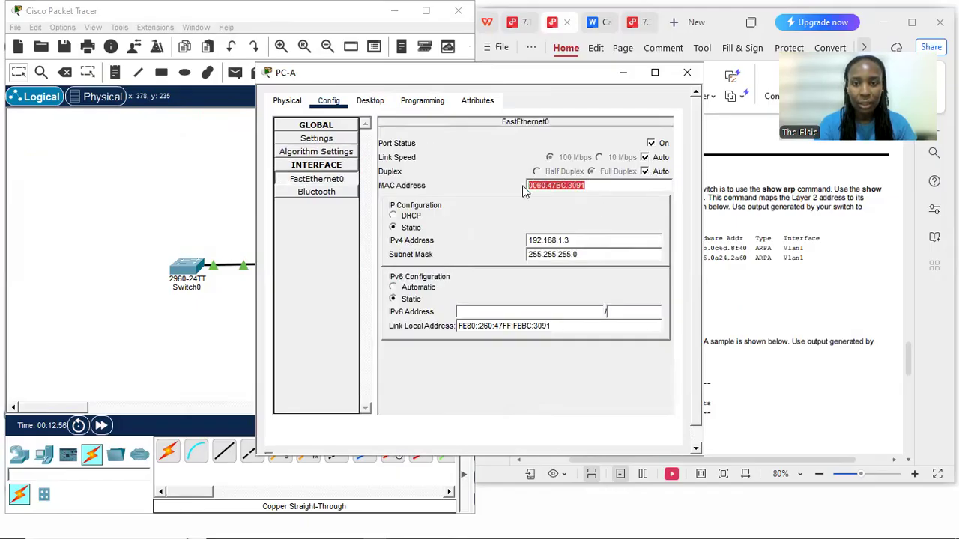
# Move PC-A's window aside, restore Switch0's, and compare the ARP hardware address for 192.168.1.3 with PC-A's MAC address
pyautogui.moveTo(492, 81); pyautogui.dragTo(523, 59)
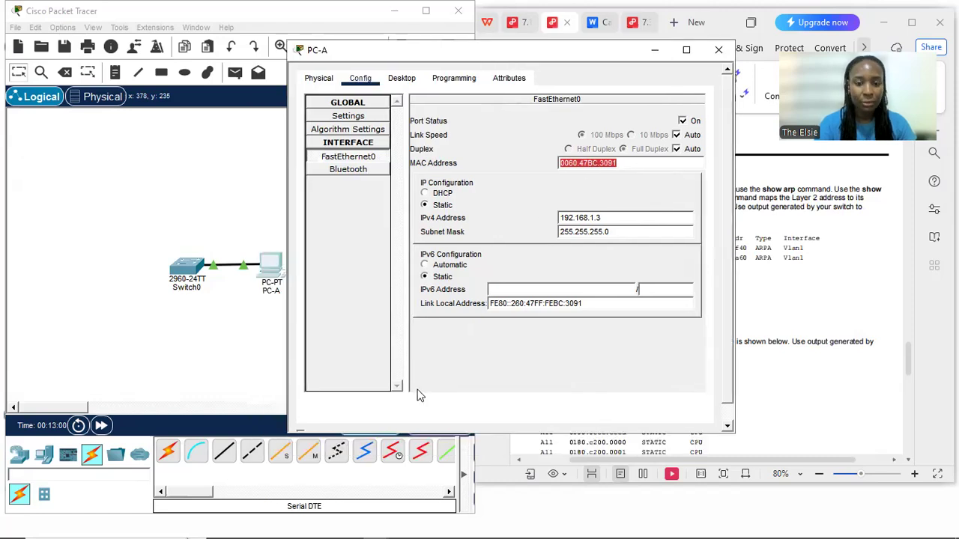
pyautogui.moveTo(492, 522)
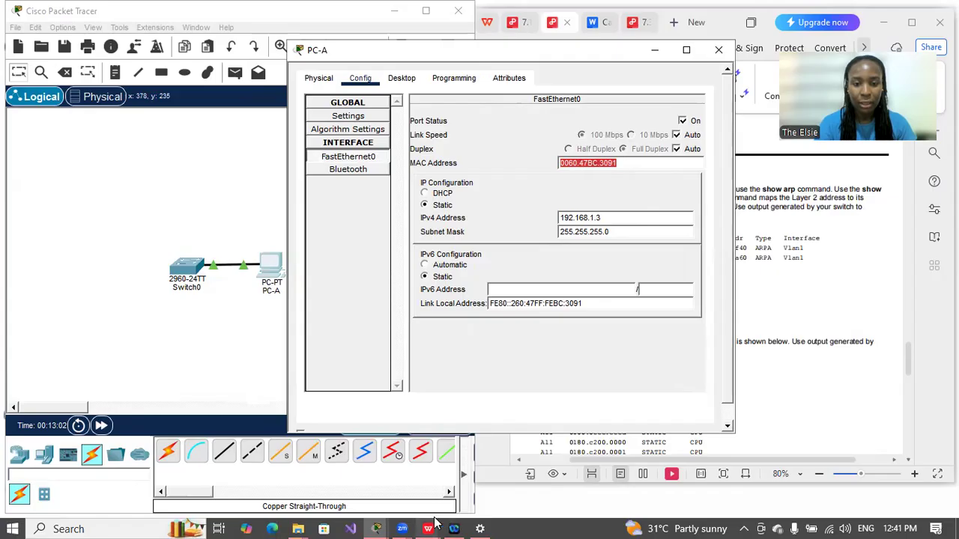
pyautogui.moveTo(385, 522)
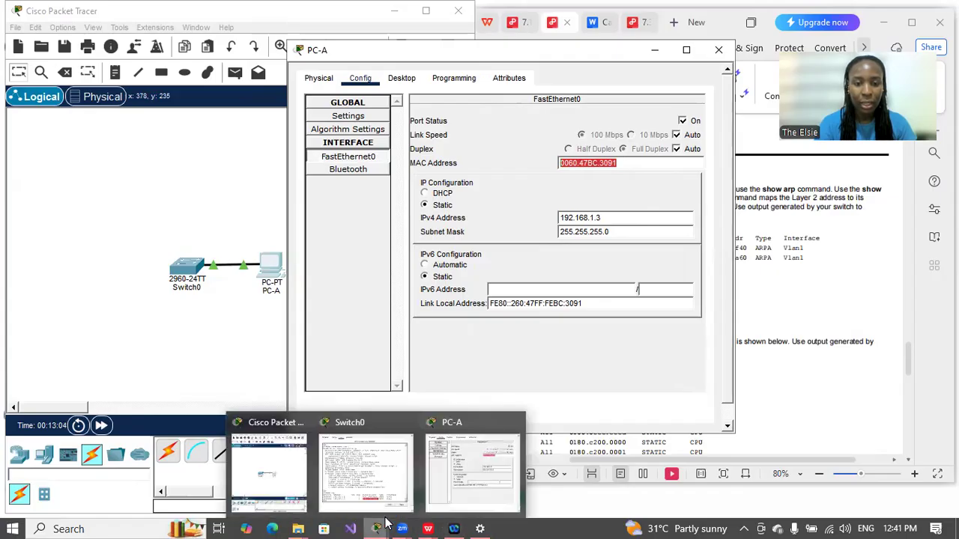
pyautogui.click(365, 472)
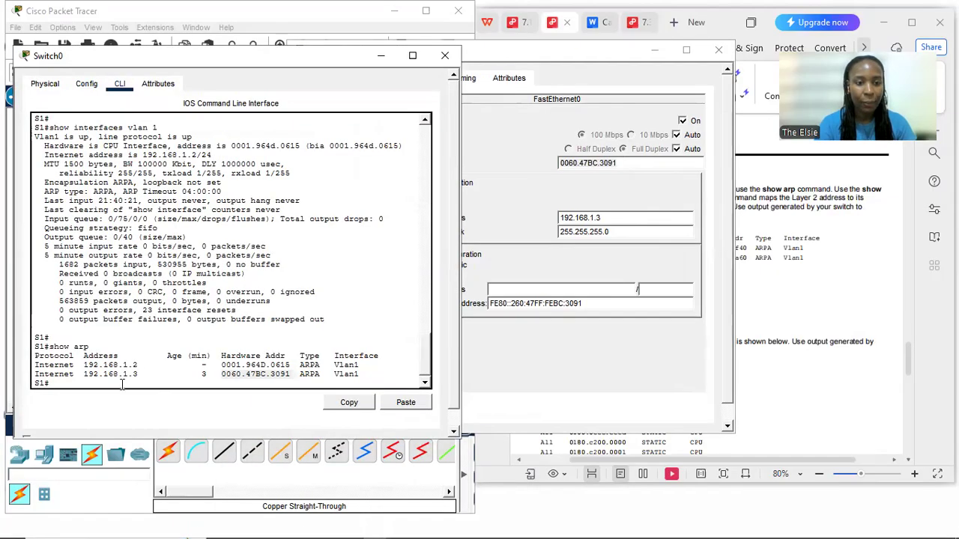
pyautogui.moveTo(294, 374); pyautogui.dragTo(222, 374)
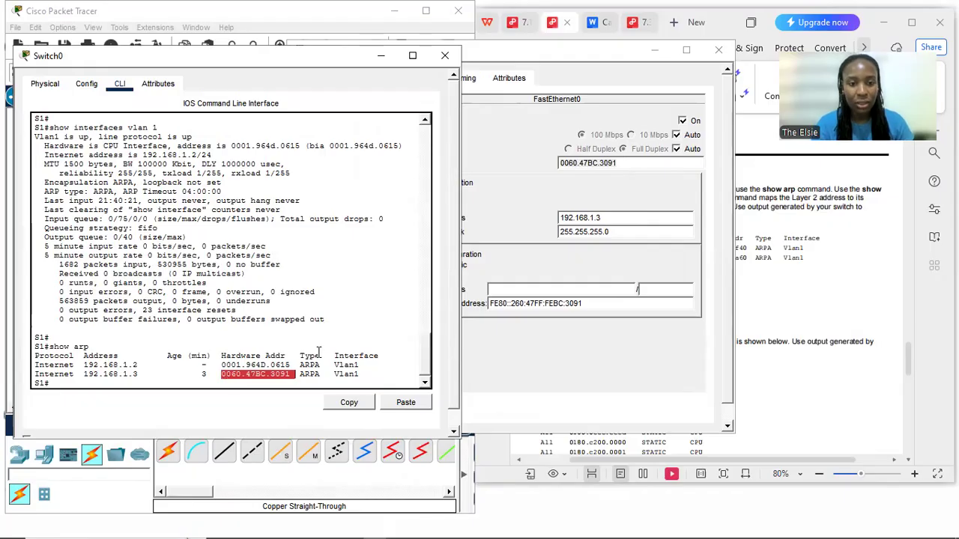
pyautogui.moveTo(620, 164); pyautogui.dragTo(559, 164)
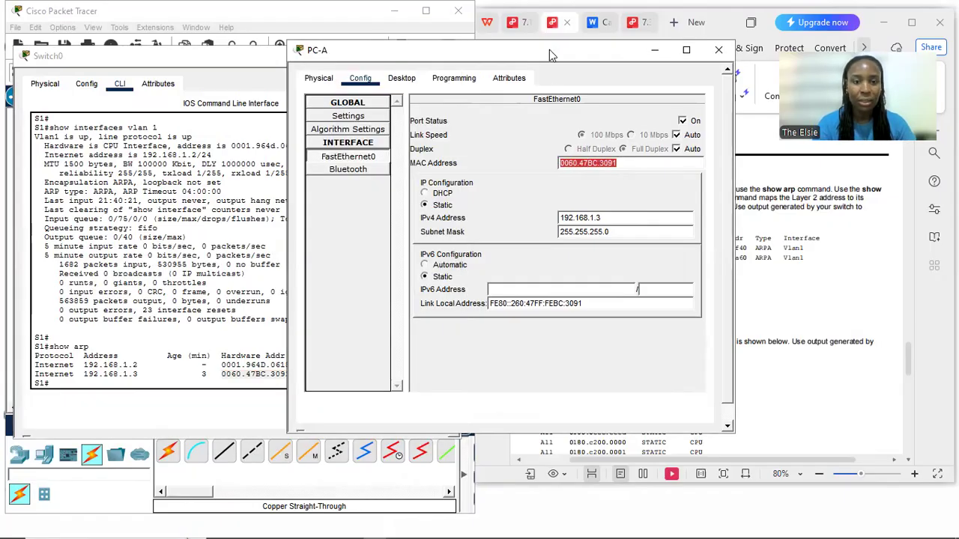
# Compare the ARP hardware address for 192.168.1.2 with the VLAN 1 interface address on S1, leaving both device windows minimized
pyautogui.click(650, 57)
pyautogui.moveTo(293, 364); pyautogui.dragTo(222, 365)
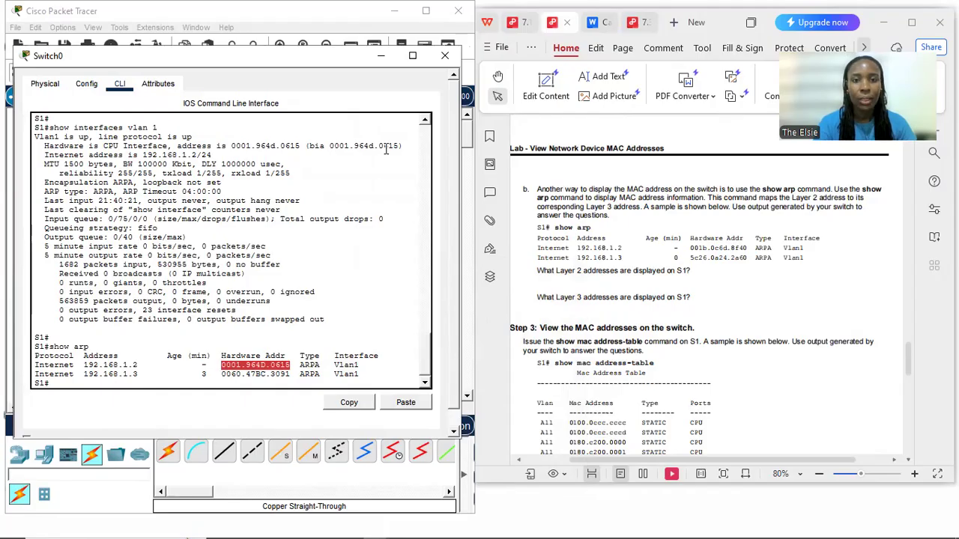
pyautogui.click(378, 63)
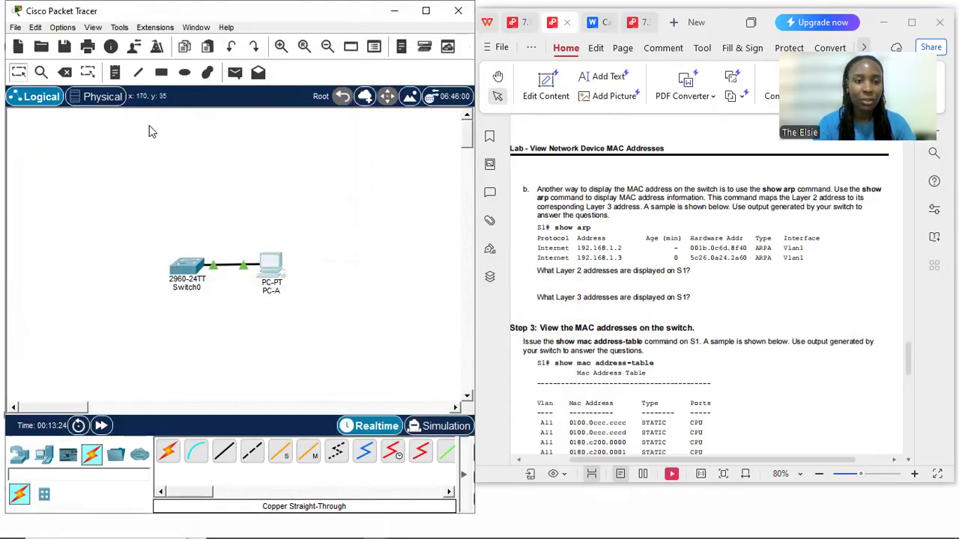
# Send a simple PDU from PC-A to Switch0 and widen the main window to show its delivery status in the PDU list
pyautogui.click(239, 74)
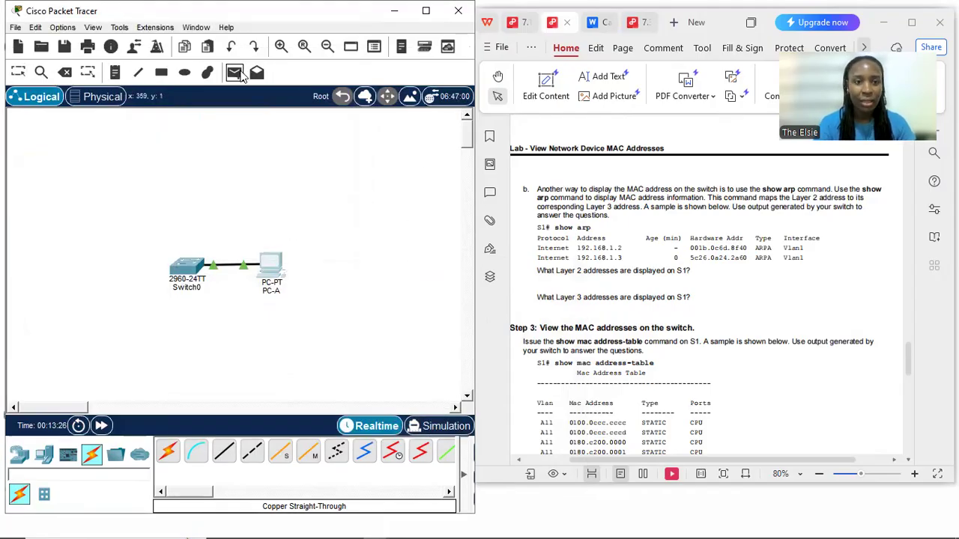
pyautogui.click(270, 267)
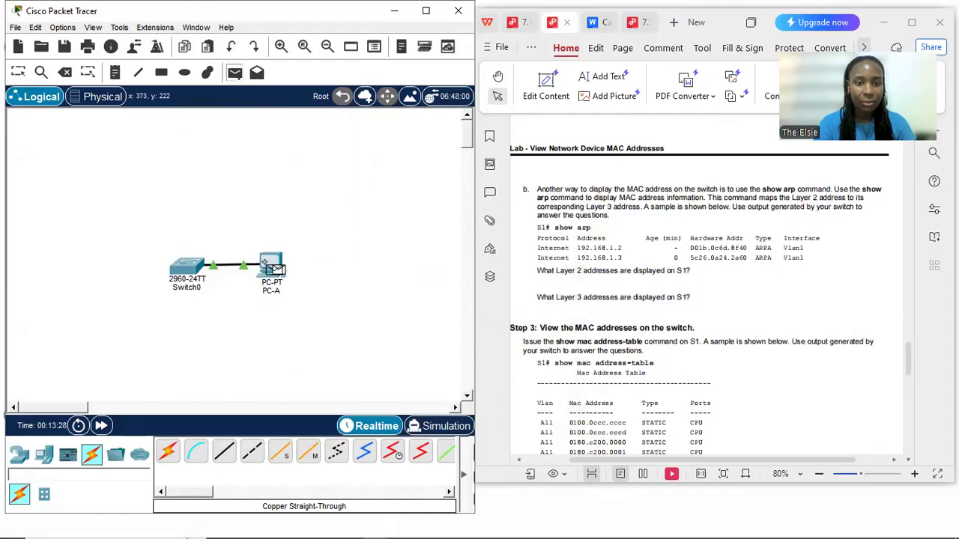
pyautogui.click(187, 267)
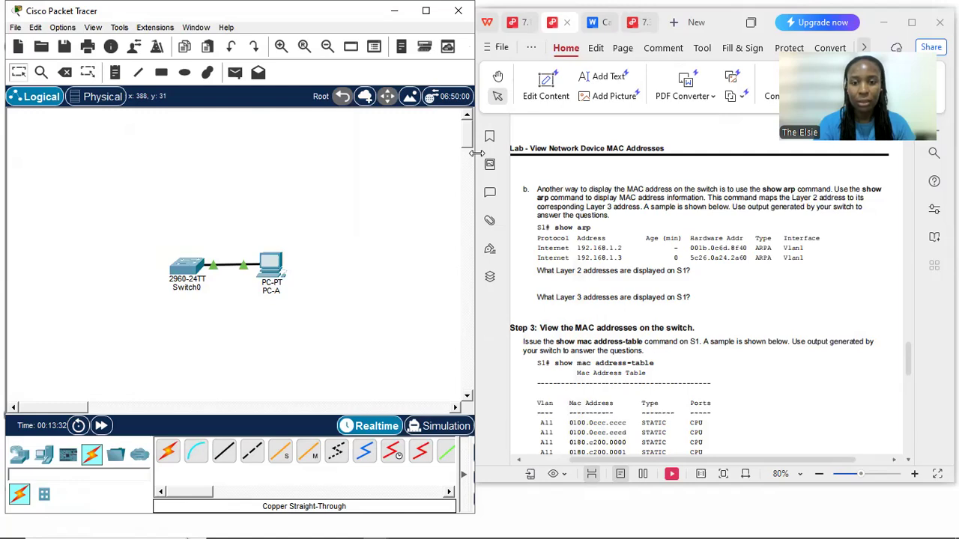
pyautogui.moveTo(477, 153); pyautogui.dragTo(880, 153)
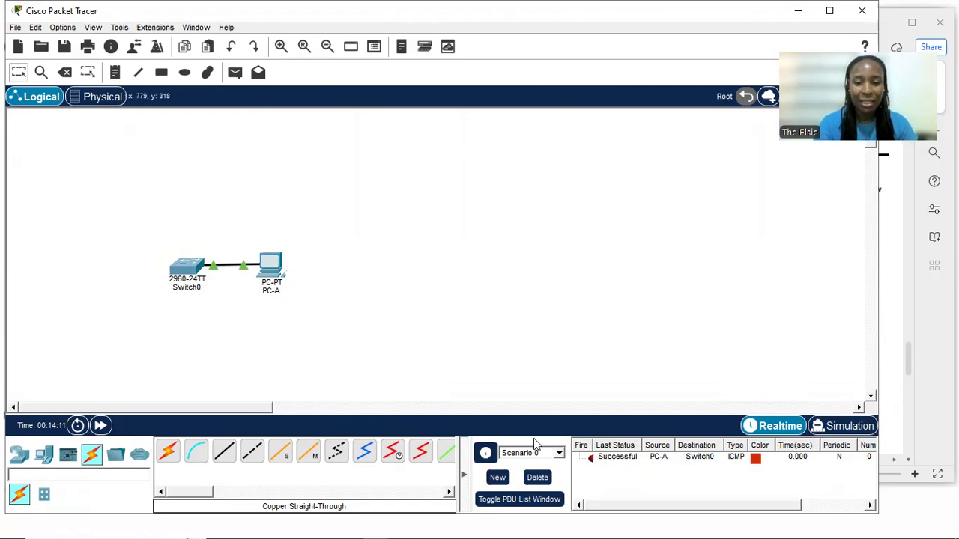
pyautogui.moveTo(529, 524)
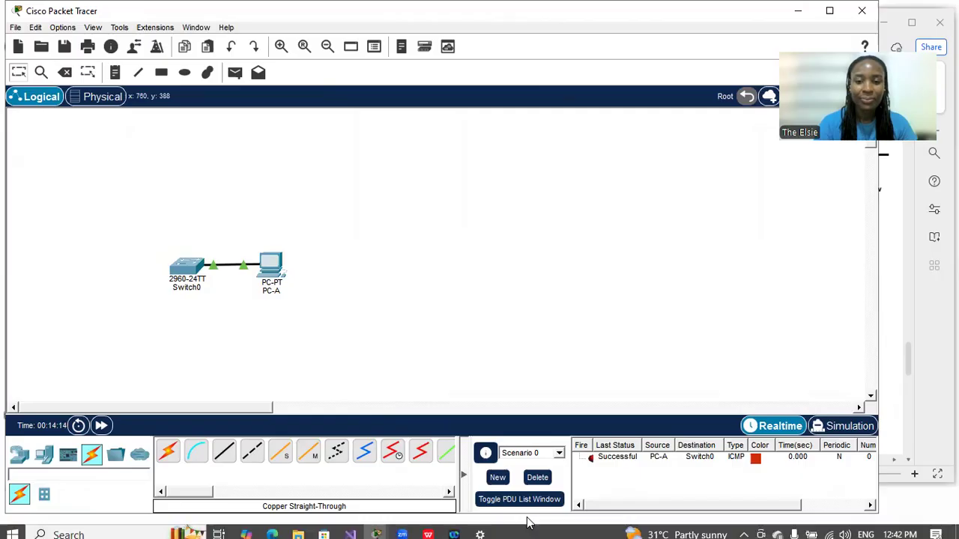